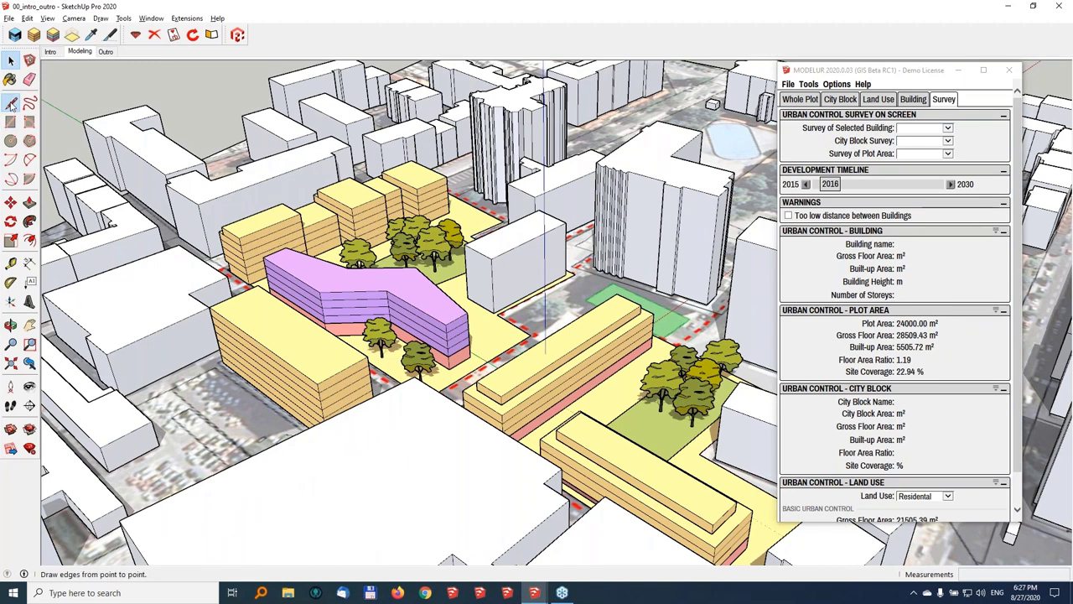
Trace a closed four-sided outline with the Line tool over the far wing of the purple building's roof
click(11, 102)
click(265, 259)
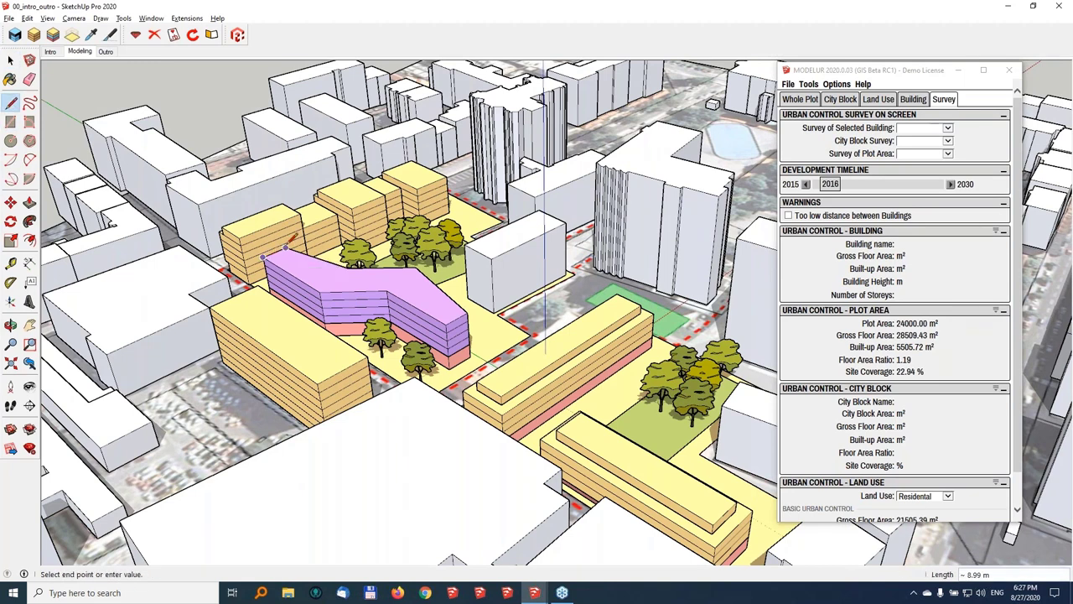
click(319, 292)
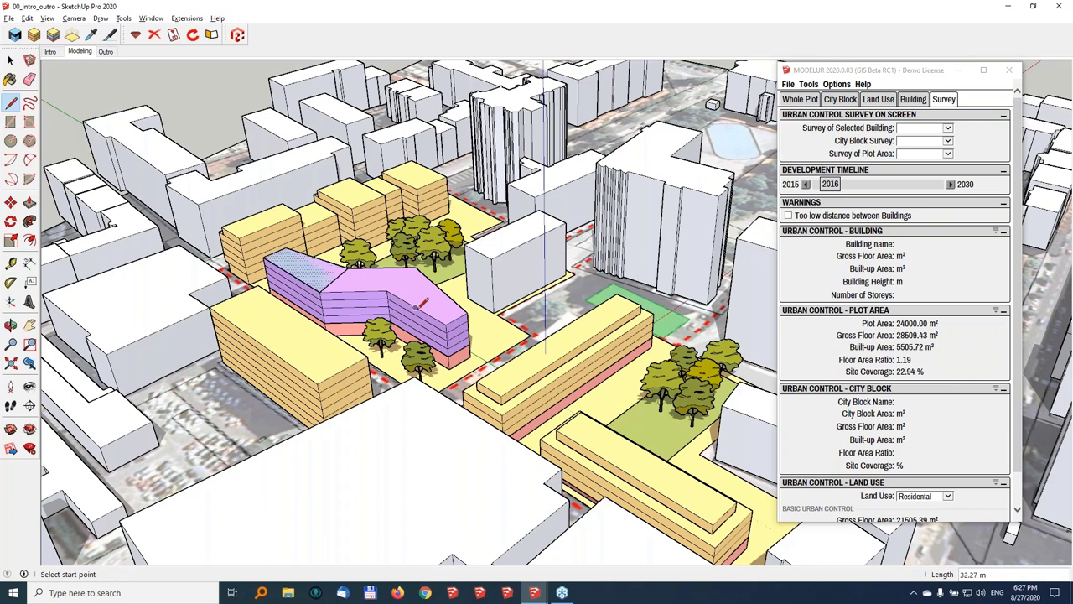
Convert the outlined roof face on the purple building into a Modelur building
middle_drag(381, 316, 337, 239)
scroll(391, 323, up, 5)
middle_drag(391, 323, 373, 301)
shift+middle_drag(277, 295, 319, 304)
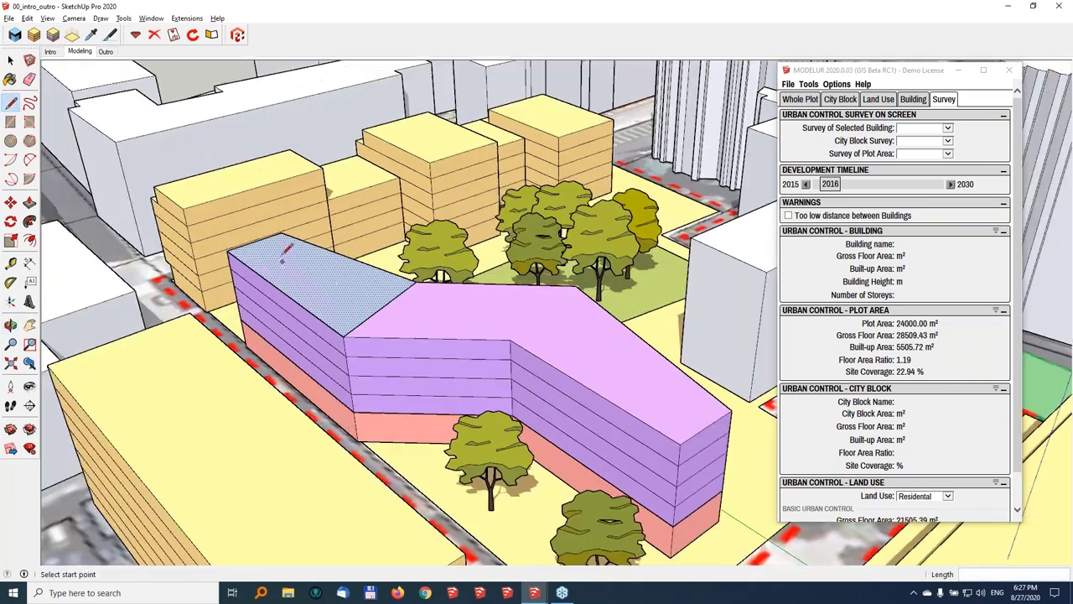
key(space)
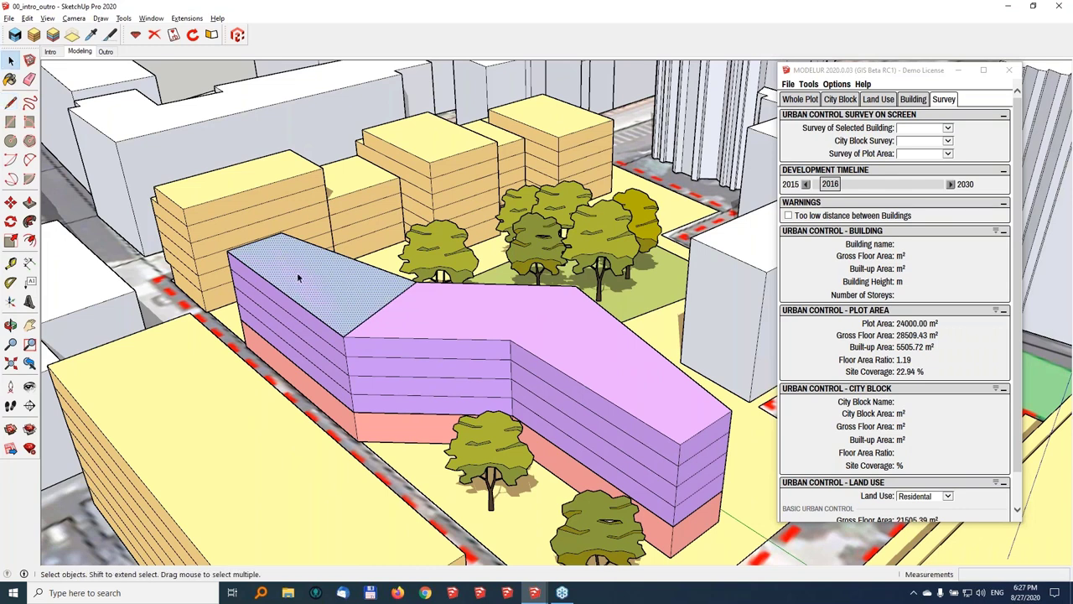
click(33, 35)
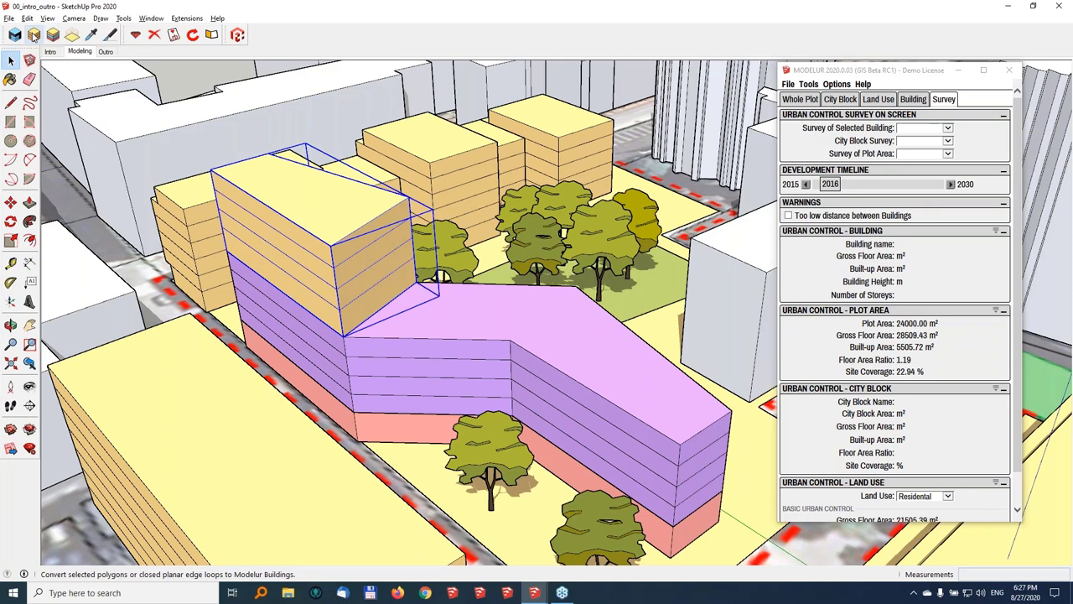
Scale the new rooftop building upward in height by a factor of about 2.85
middle_drag(355, 263, 355, 175)
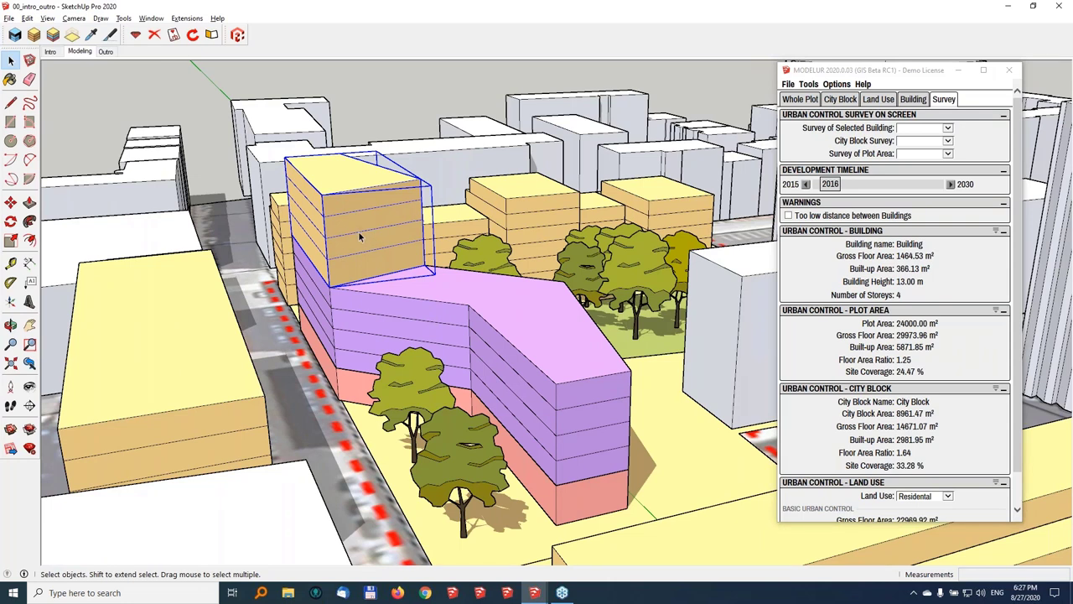
middle_drag(546, 242, 402, 310)
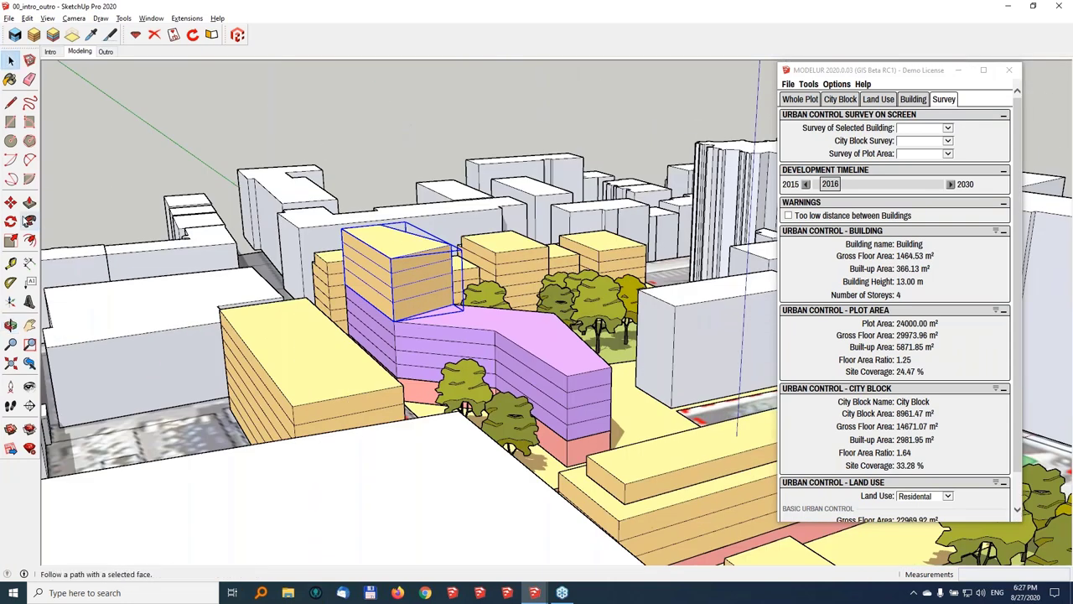
click(11, 240)
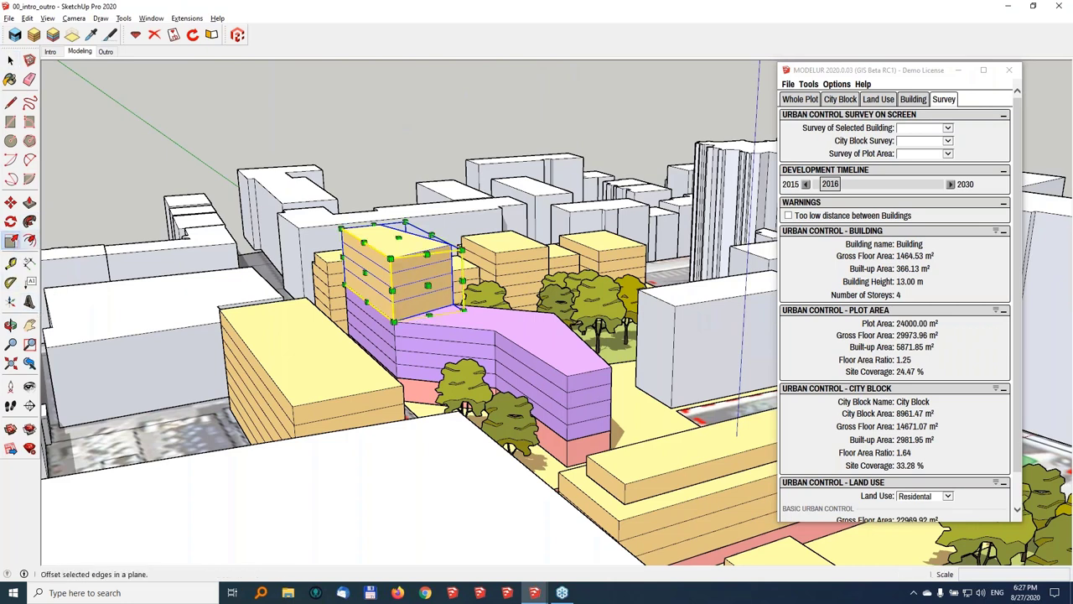
drag(398, 238, 392, 124)
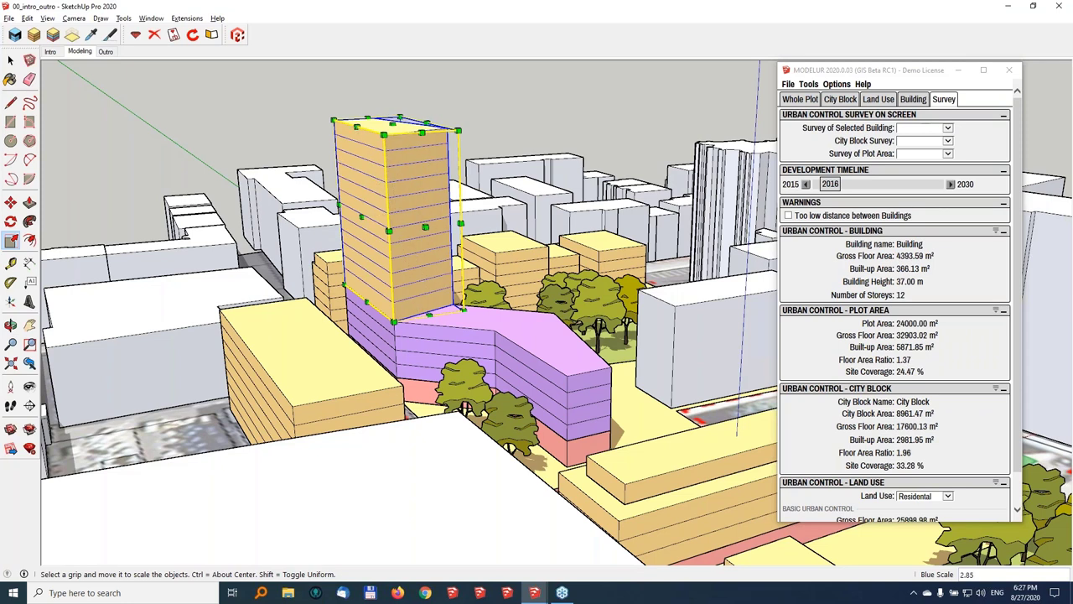
Set the rooftop building's number of storeys to 7 and change it to 8
click(913, 99)
double_click(939, 197)
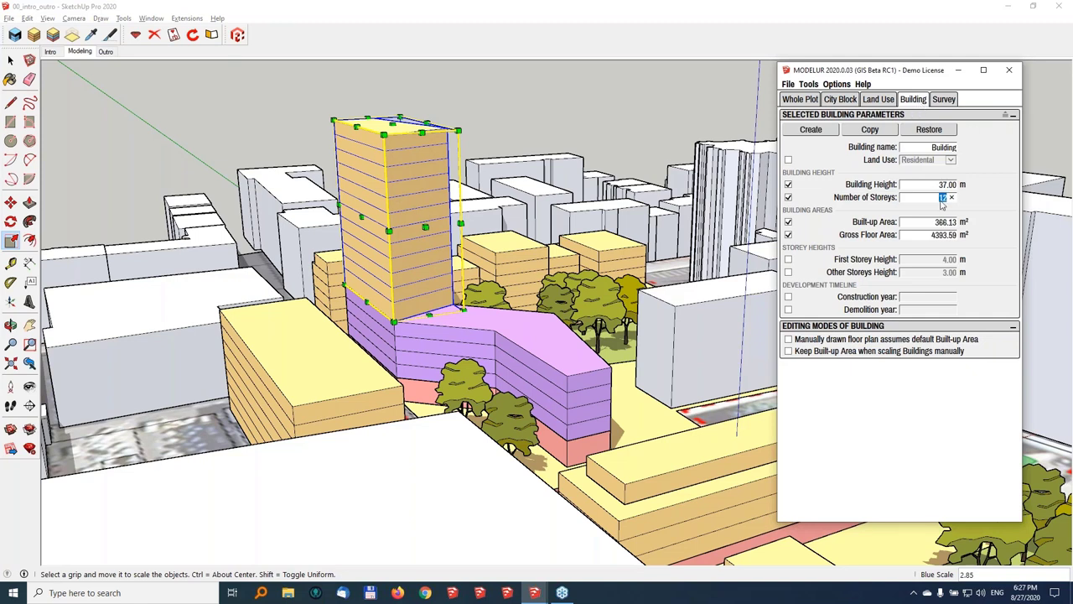
key(Return)
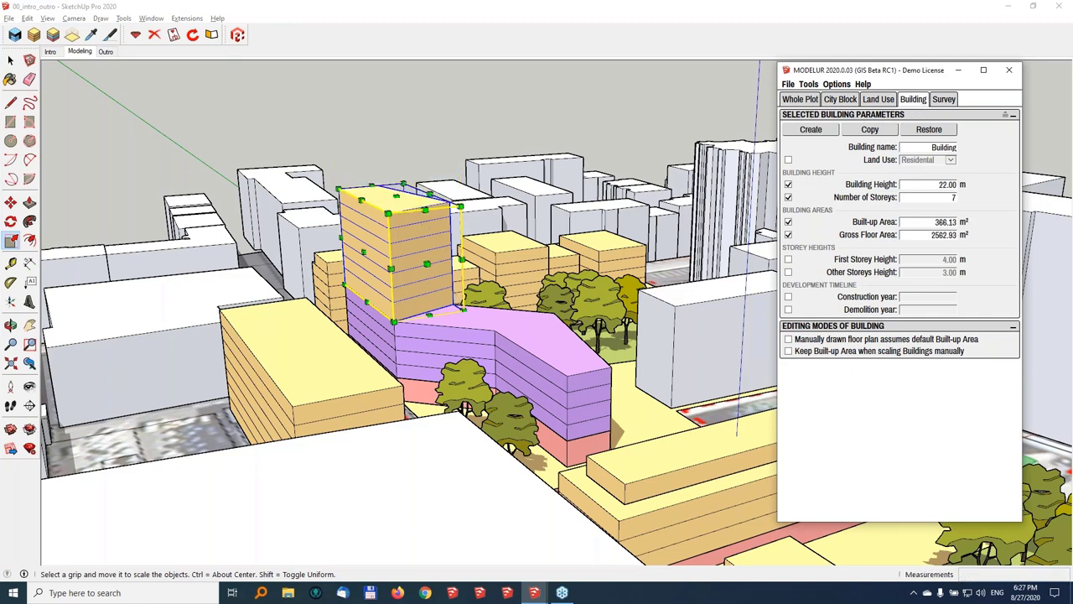
double_click(946, 197)
text(8)
key(Return)
Combine the rooftop tower and the purple building below it into one complex mixed-use building
middle_drag(442, 282, 444, 306)
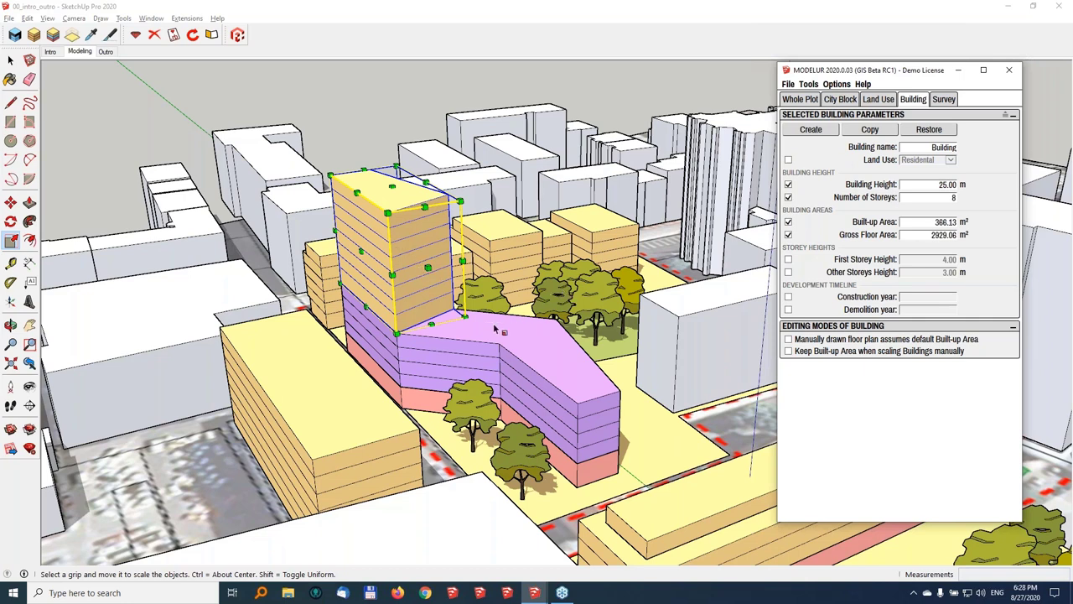
middle_drag(503, 329, 373, 333)
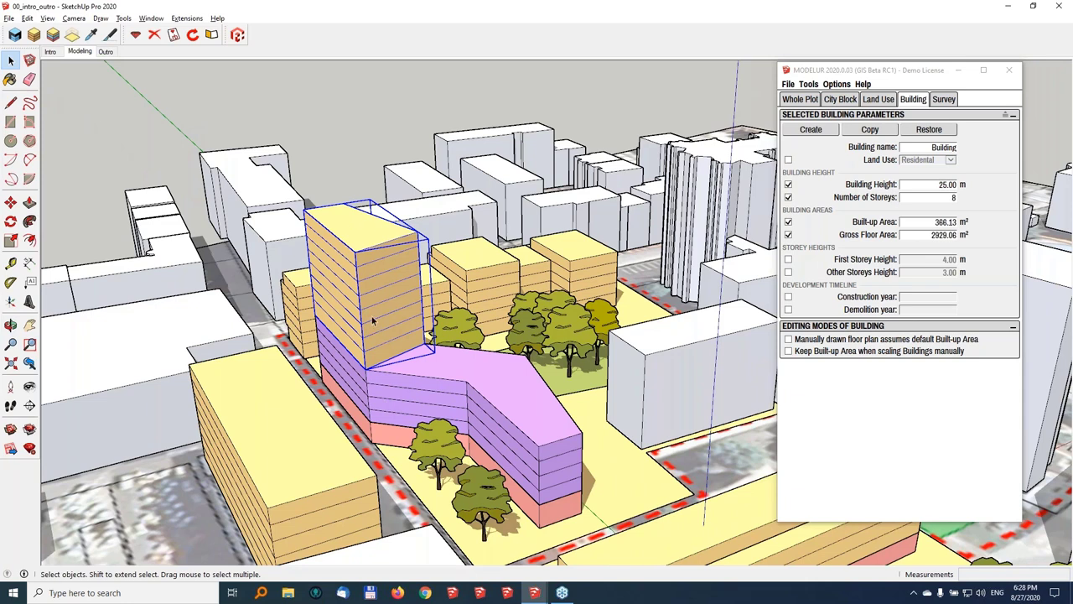
shift+click(475, 390)
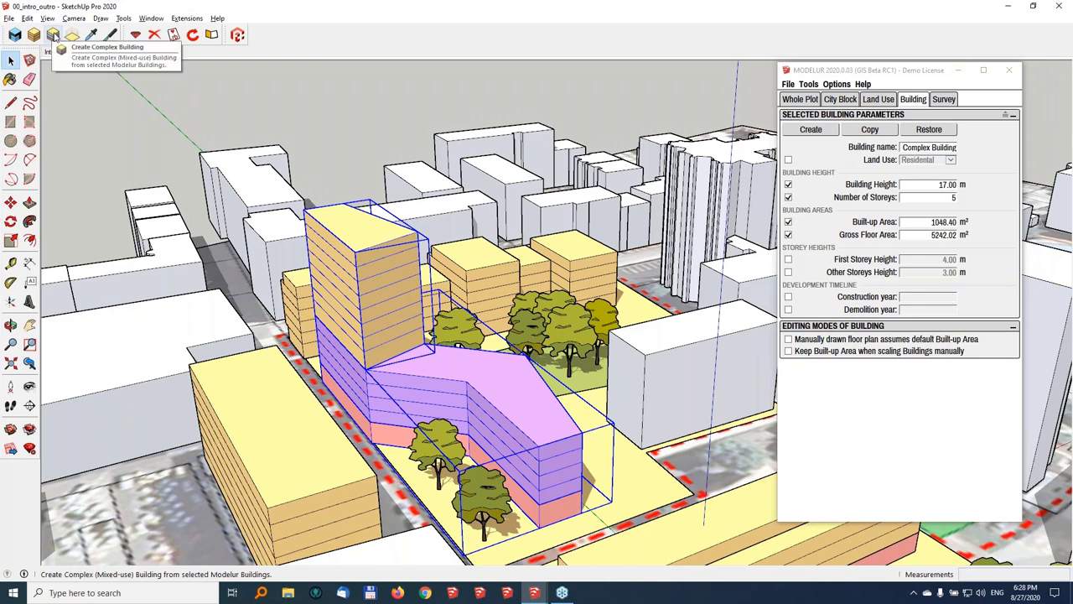
click(53, 36)
Open the complex building for editing and set its purple hotel part to 3 storeys
middle_drag(459, 308, 324, 252)
scroll(325, 252, up, 5)
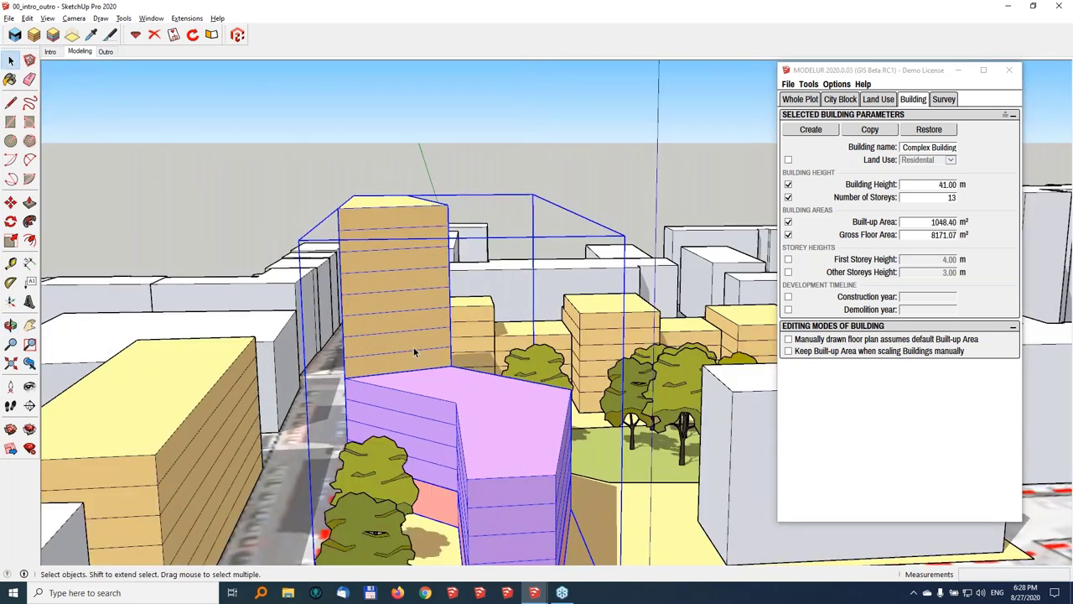
middle_drag(413, 352, 402, 262)
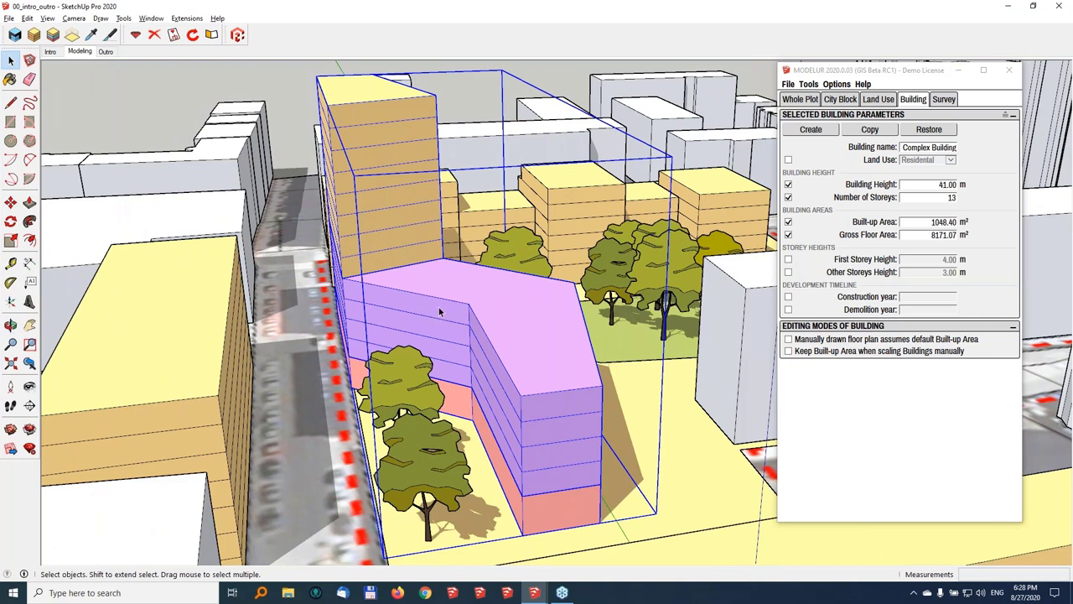
double_click(469, 308)
click(395, 295)
middle_drag(395, 294, 430, 318)
scroll(431, 282, down, 1)
click(950, 195)
key(Return)
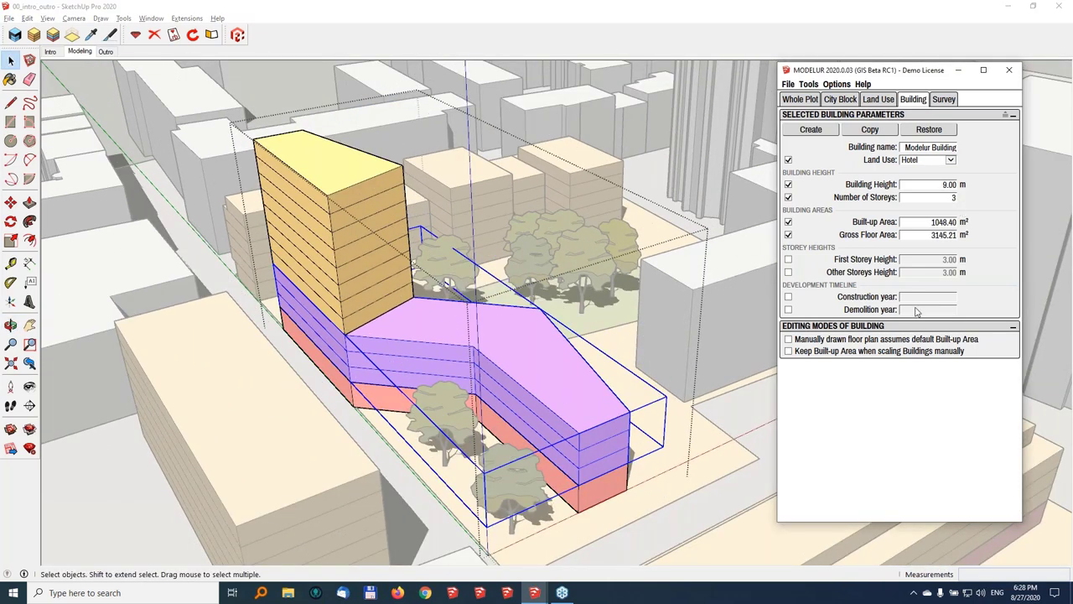
Override the hotel part's first storey height with "sync 4" so all its storeys are 4 m high
click(788, 259)
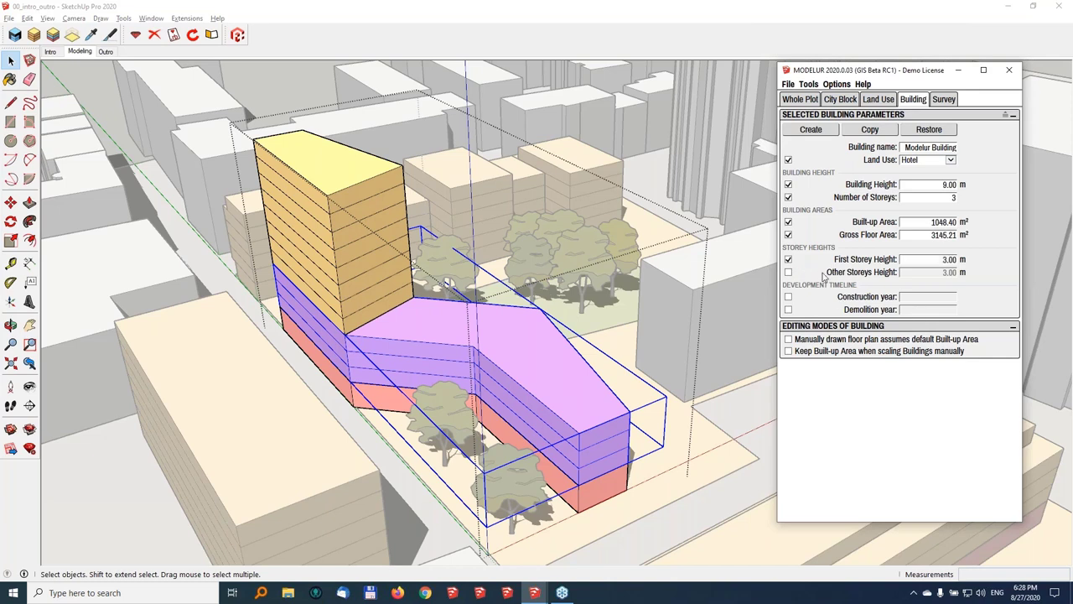
click(925, 263)
text(sync)
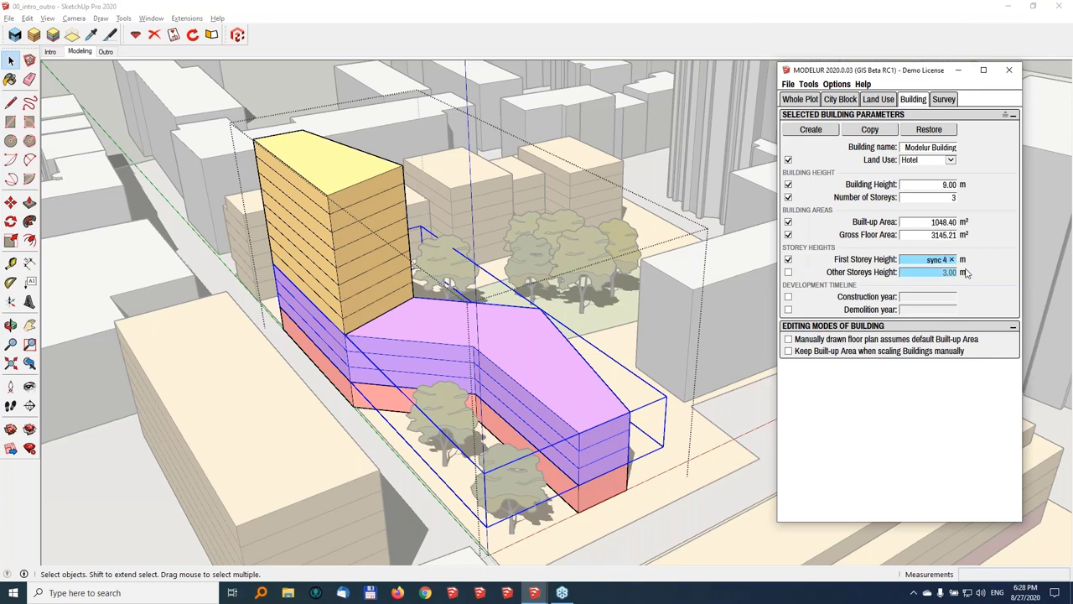
text( 4)
key(Return)
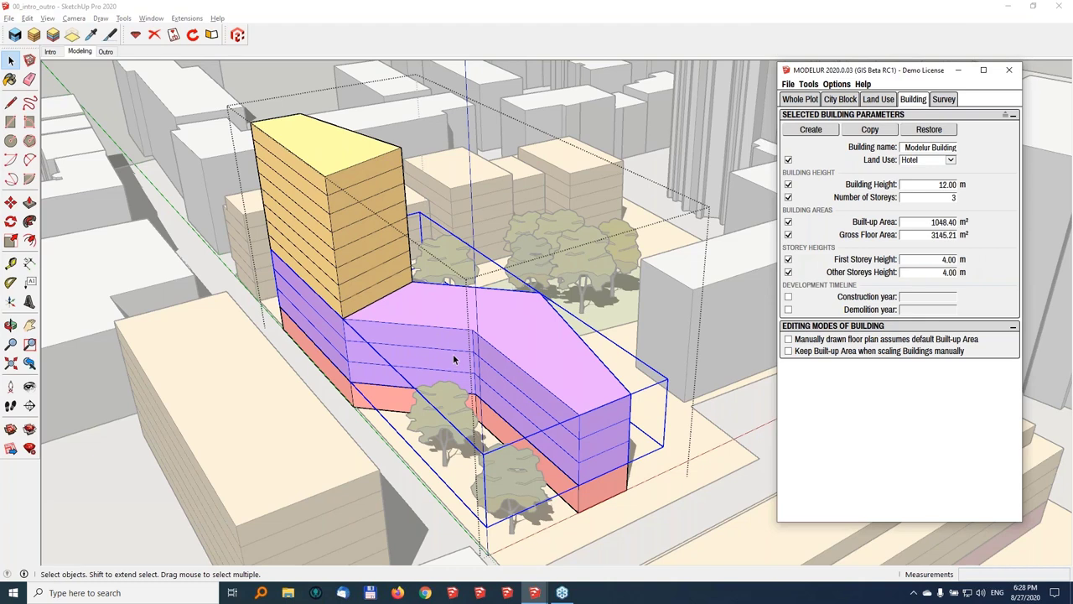
View the measurement units available in the Modelur options
click(845, 86)
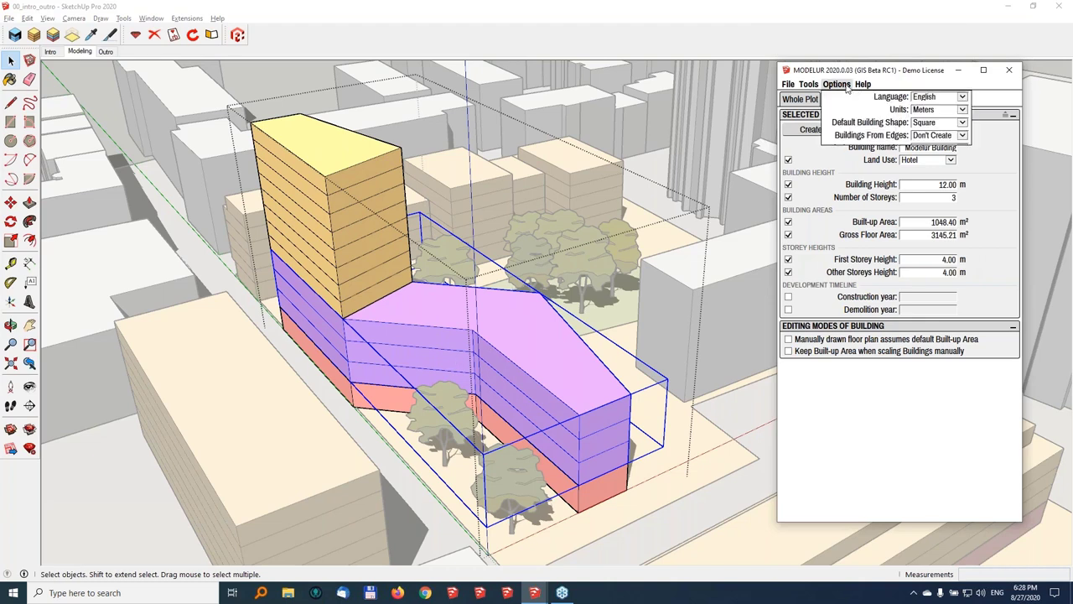
click(925, 115)
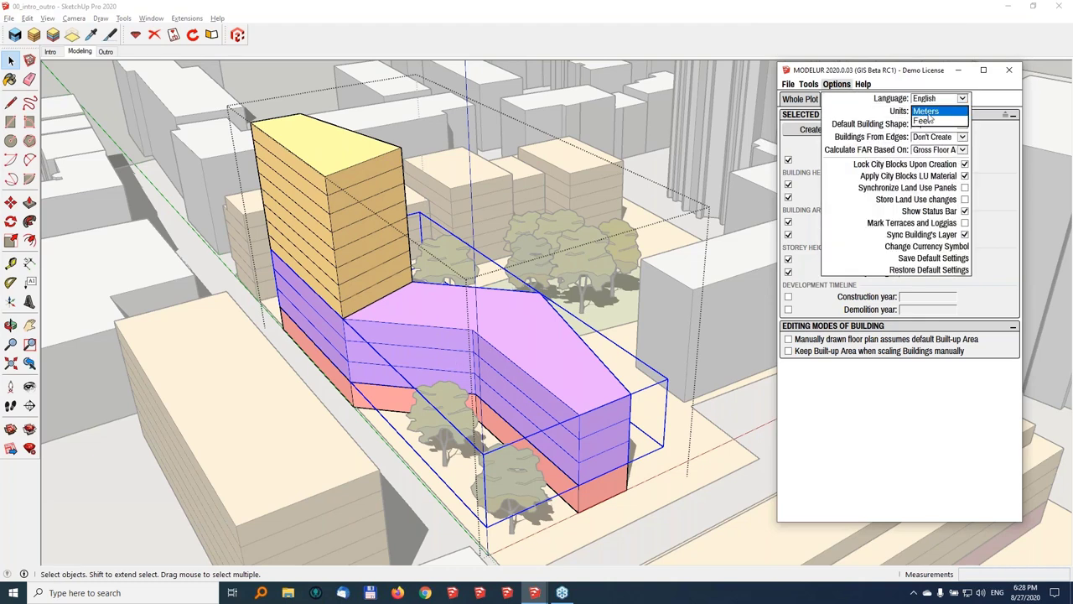
click(893, 116)
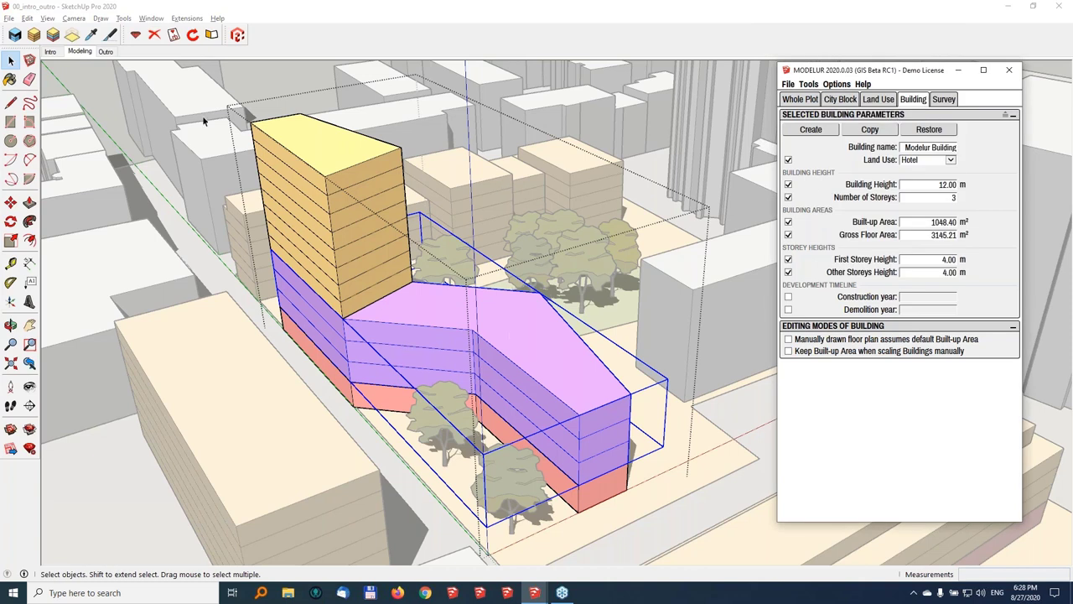
Leave the complex building's editing mode, deselect it and inspect the massing from several angles
click(93, 101)
middle_drag(439, 428, 394, 361)
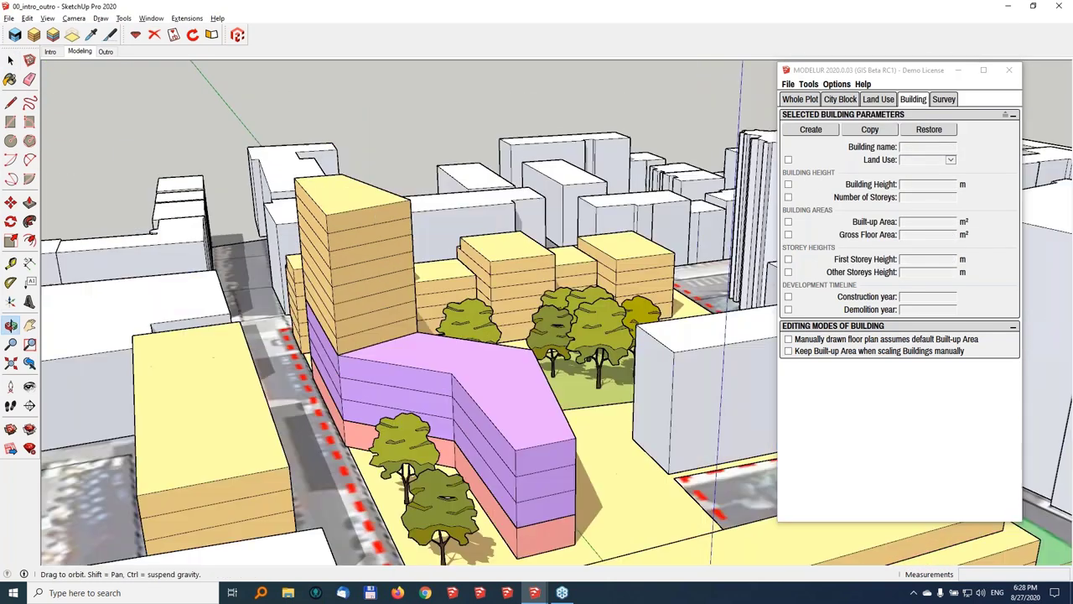
middle_drag(453, 379, 375, 242)
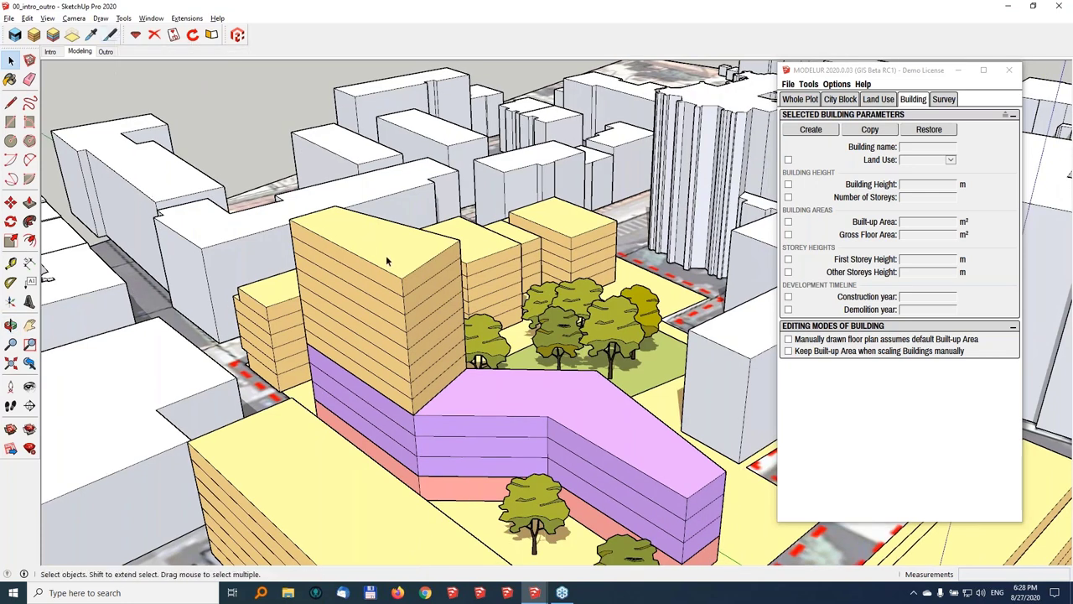
scroll(467, 280, down, 5)
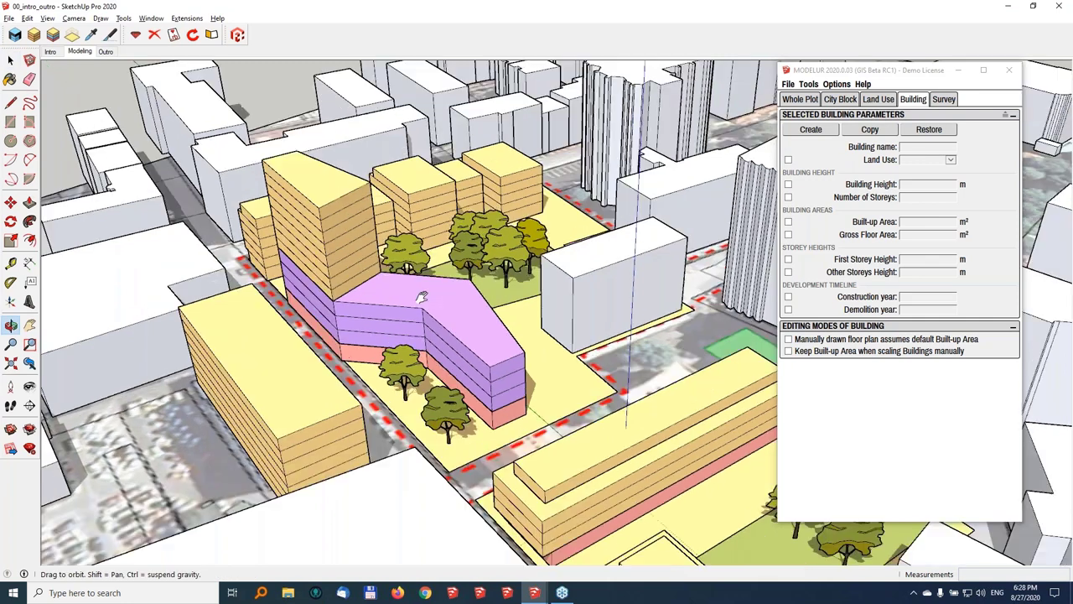
middle_drag(436, 263, 270, 157)
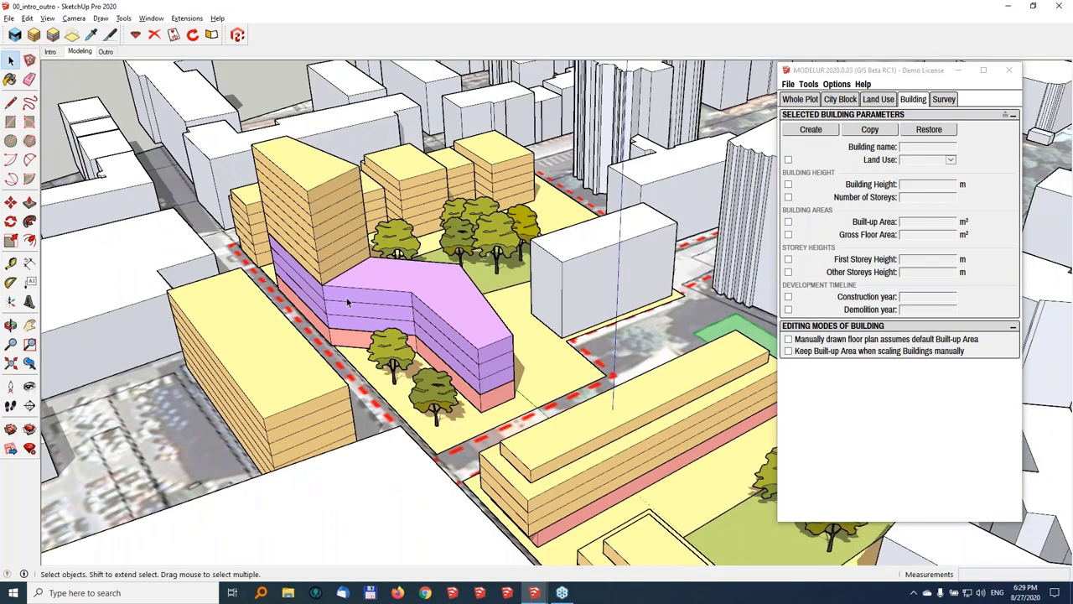
Turn on the on-screen survey of the selected building with the Full option
click(949, 106)
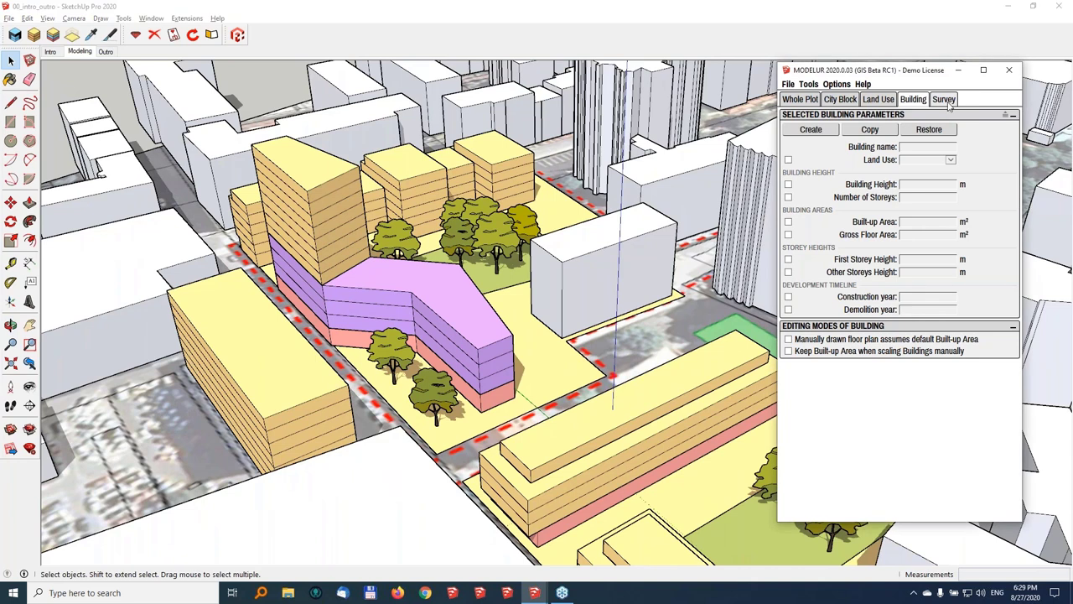
click(946, 100)
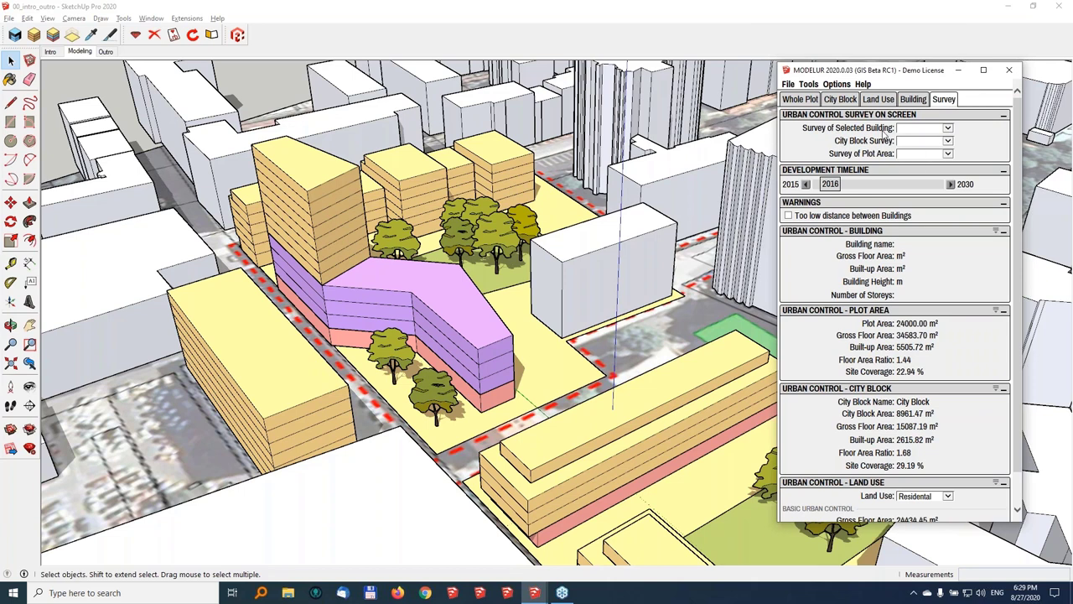
click(917, 133)
click(917, 137)
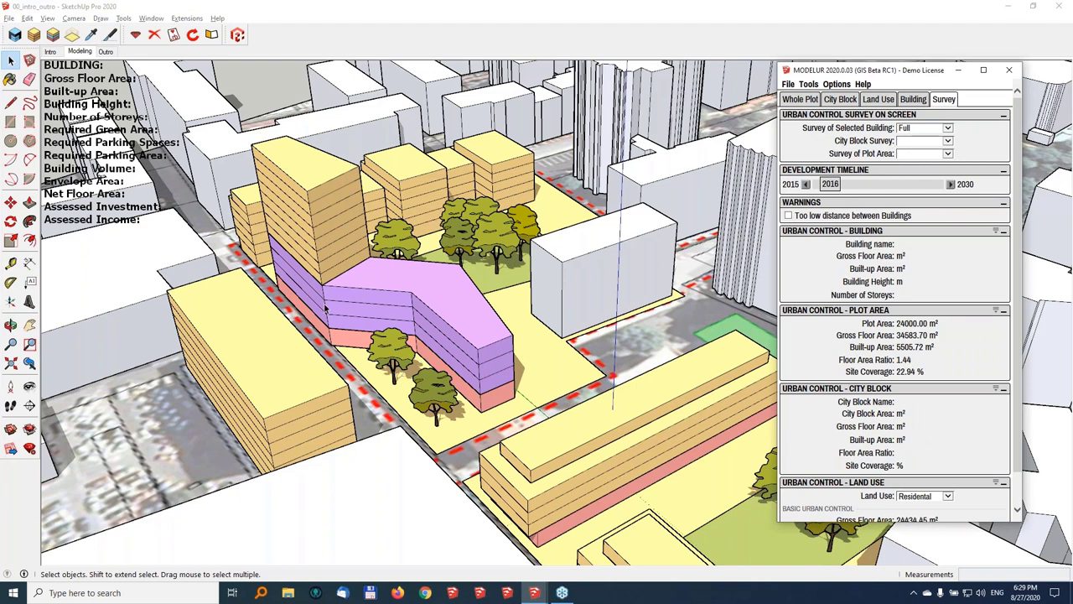
Select the complex building to examine its full on-screen survey
middle_drag(327, 308, 178, 267)
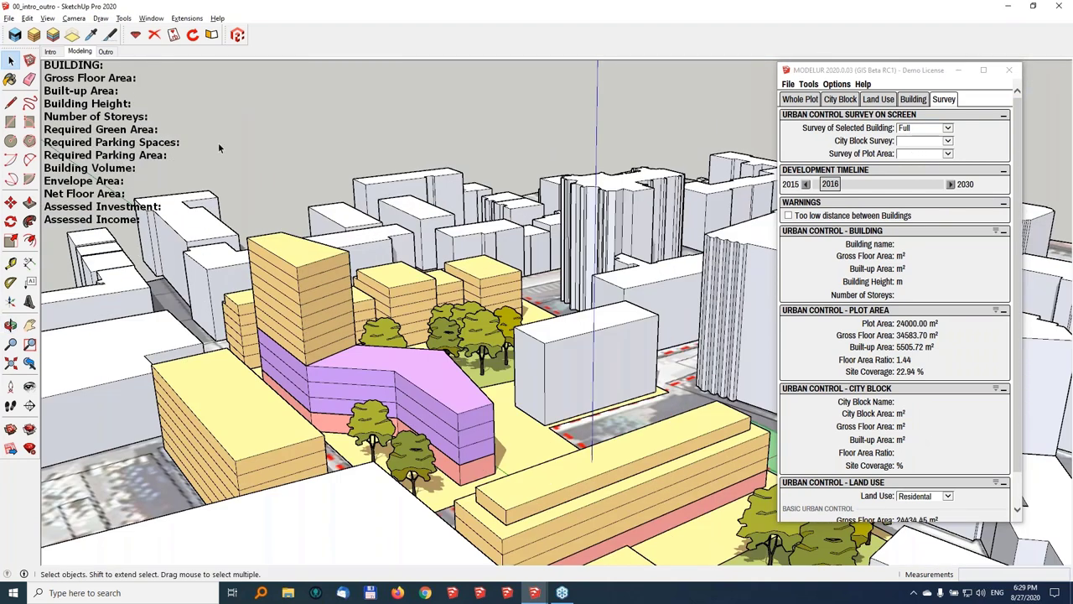
click(406, 291)
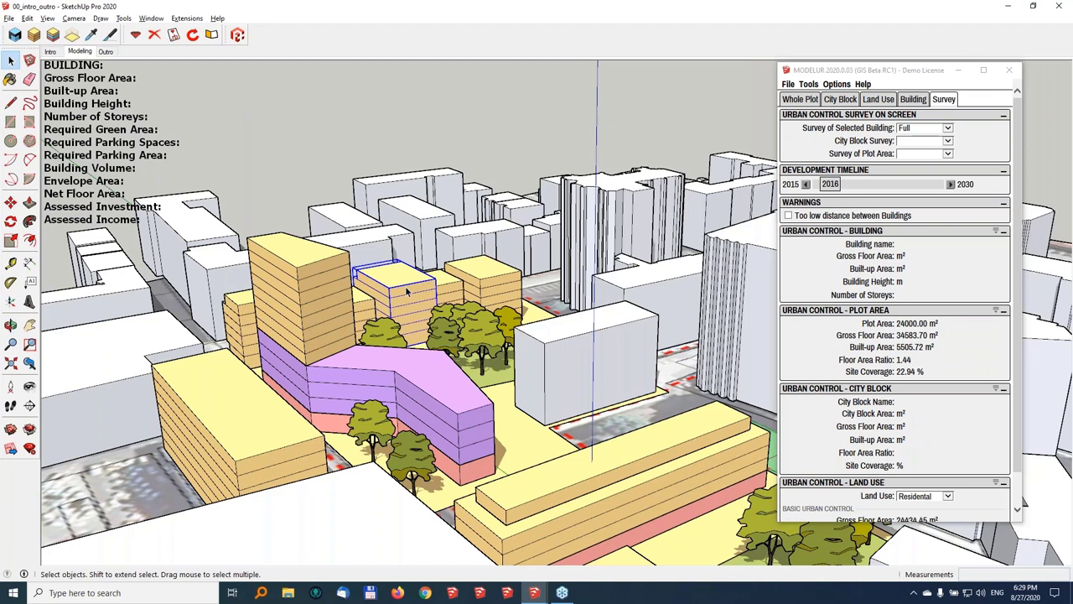
click(324, 289)
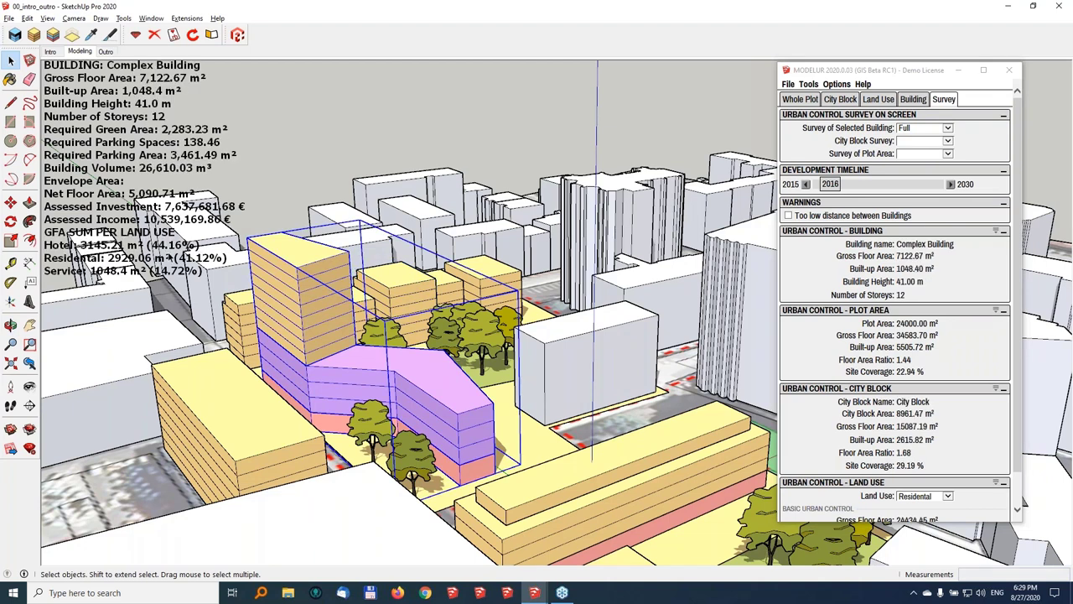
Reduce the on-screen survey of the selected building to Basic
click(890, 147)
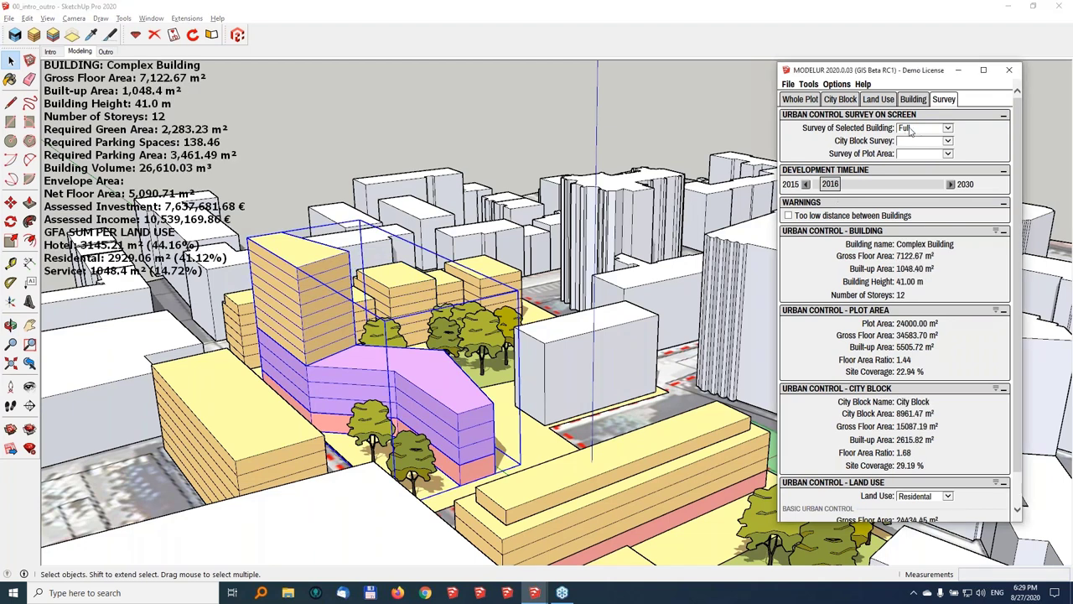
click(912, 129)
click(912, 119)
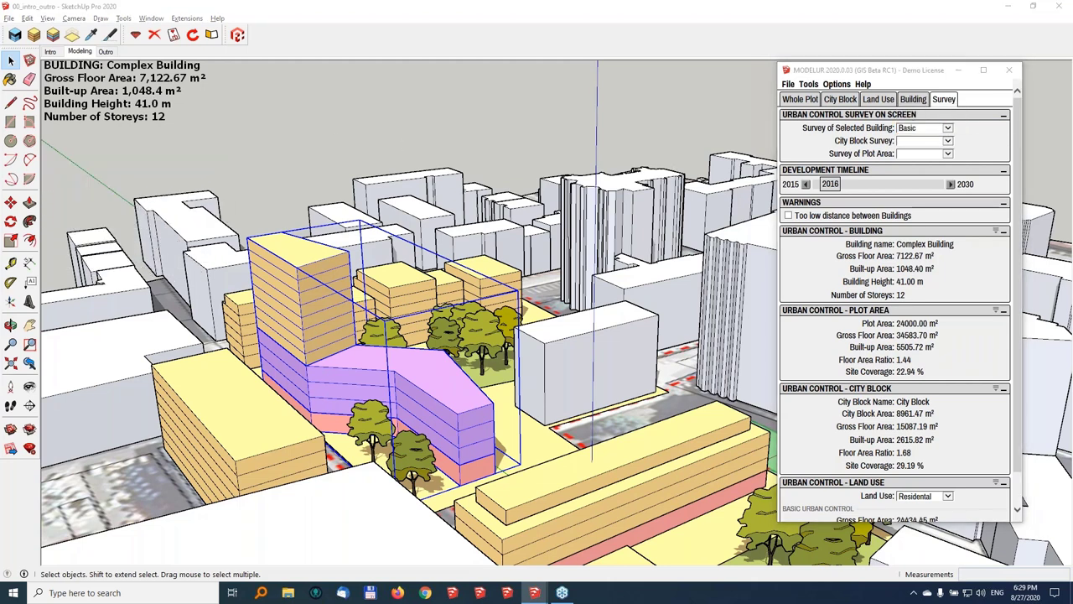
Switch the selected building's on-screen survey to Full and try the complex building with 15 storeys
click(918, 128)
click(912, 137)
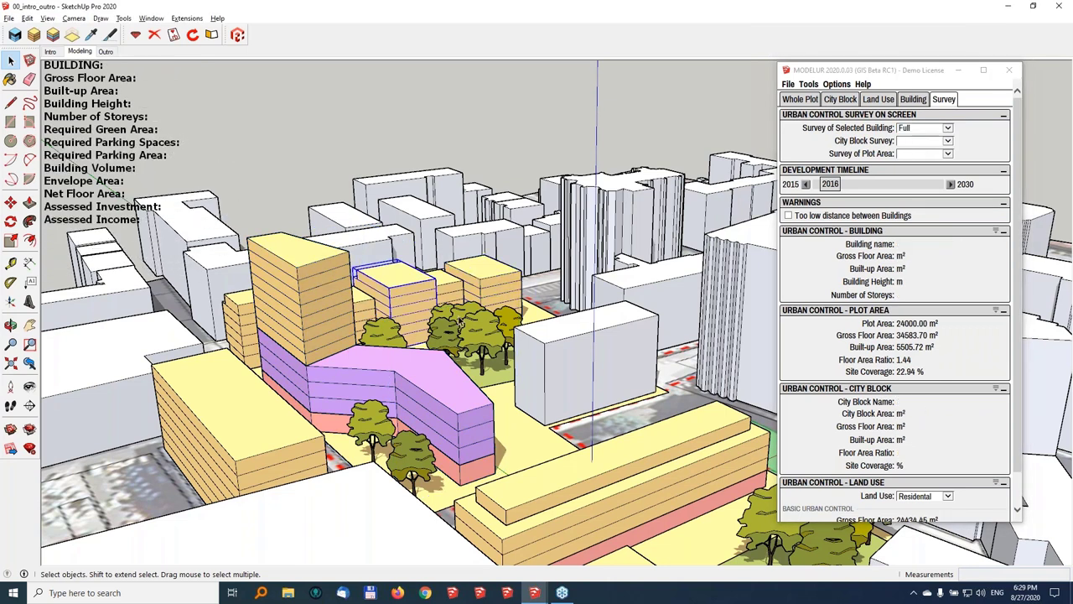
click(911, 101)
double_click(943, 197)
text(15)
key(Return)
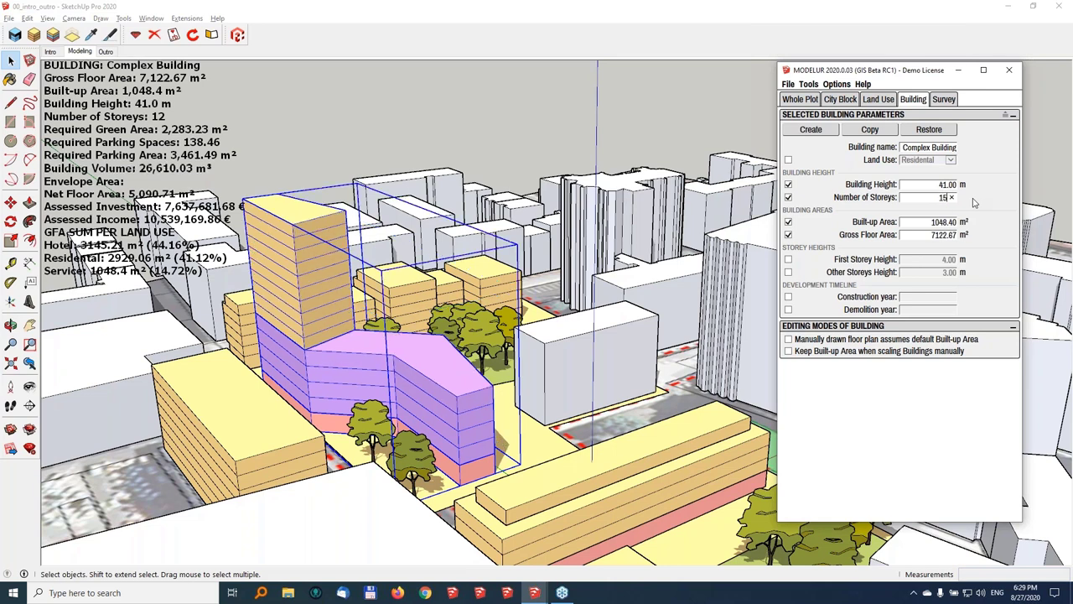
Set the complex building's number of storeys back to 12
double_click(942, 197)
text(12)
key(Return)
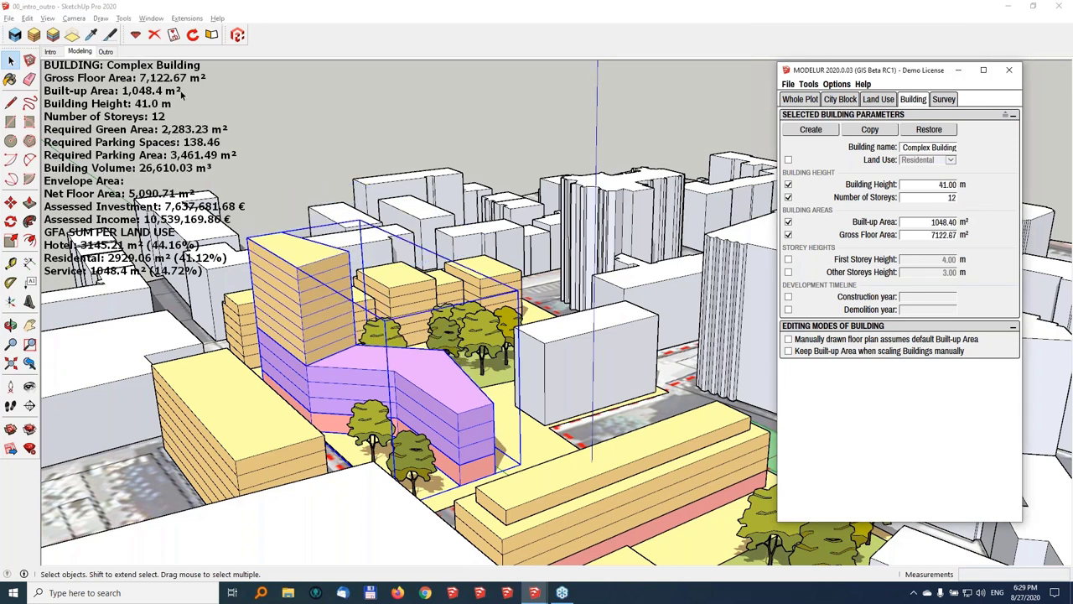
Turn off the on-screen survey of the selected building
click(943, 99)
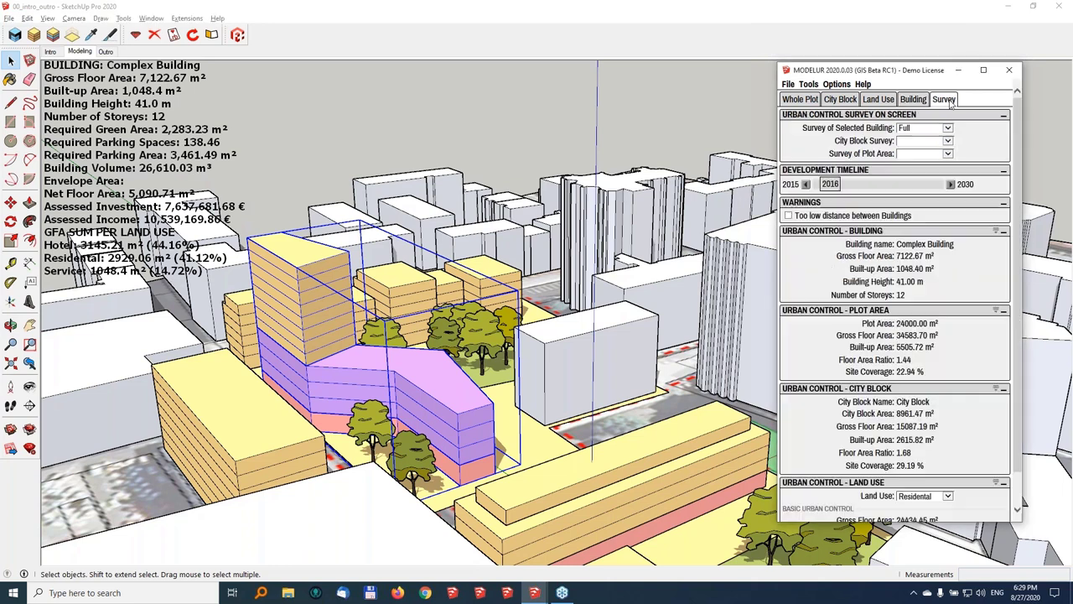
click(917, 131)
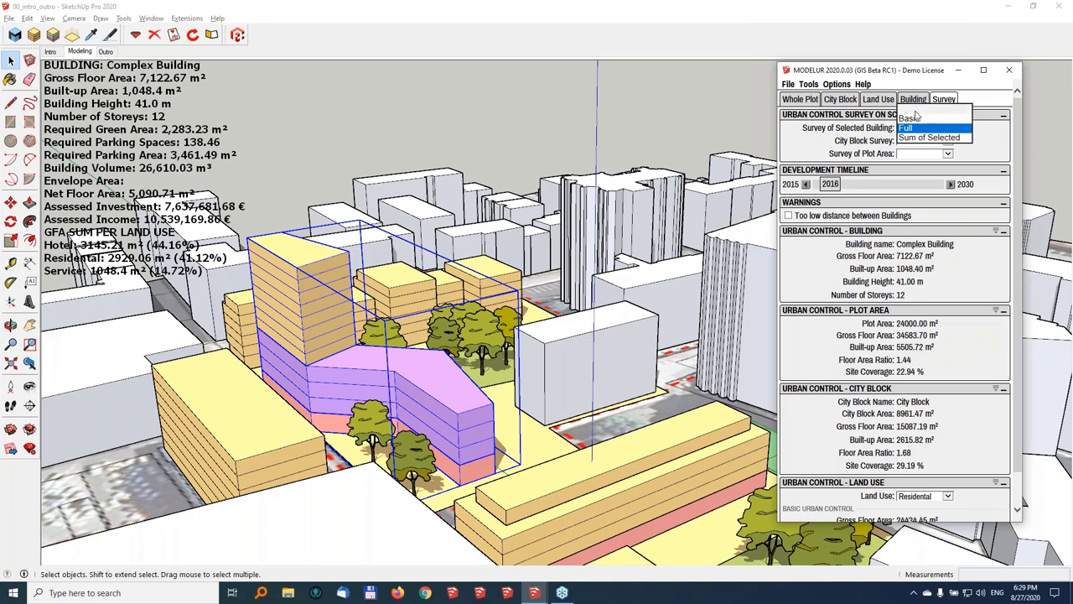
click(916, 129)
click(915, 128)
click(917, 117)
Turn on the Basic on-screen survey of the city block and examine its figures alongside the massing
click(922, 140)
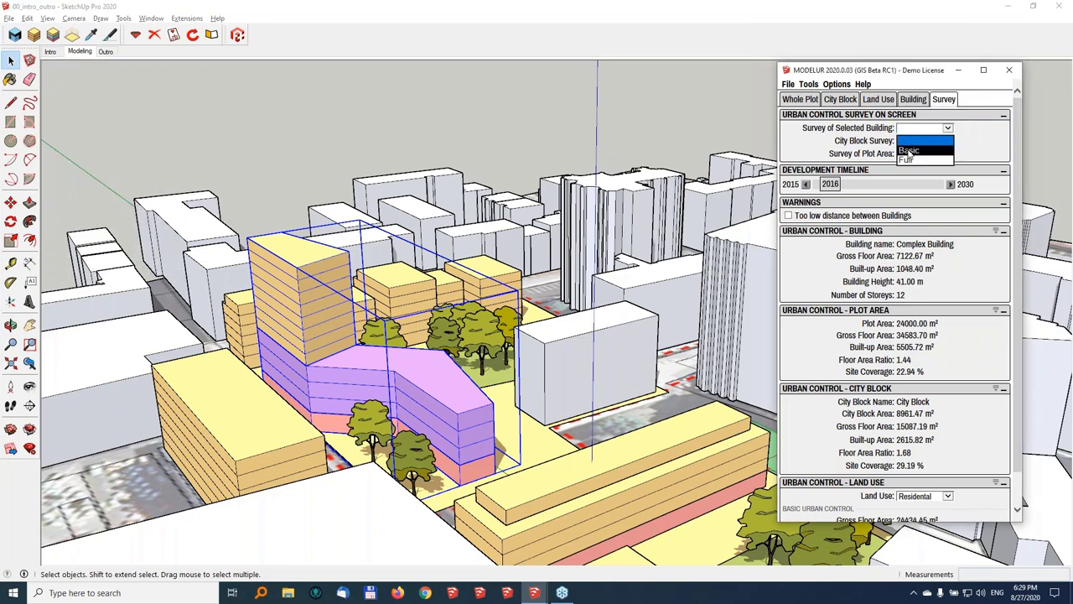
click(910, 152)
middle_drag(470, 318, 578, 386)
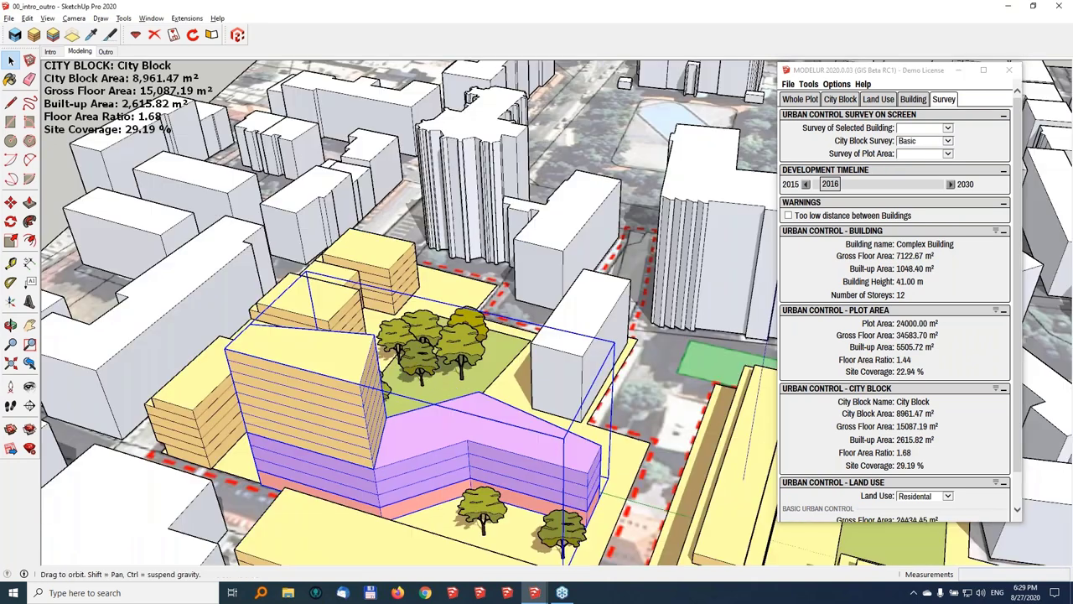
middle_drag(520, 327, 457, 361)
middle_drag(628, 452, 343, 305)
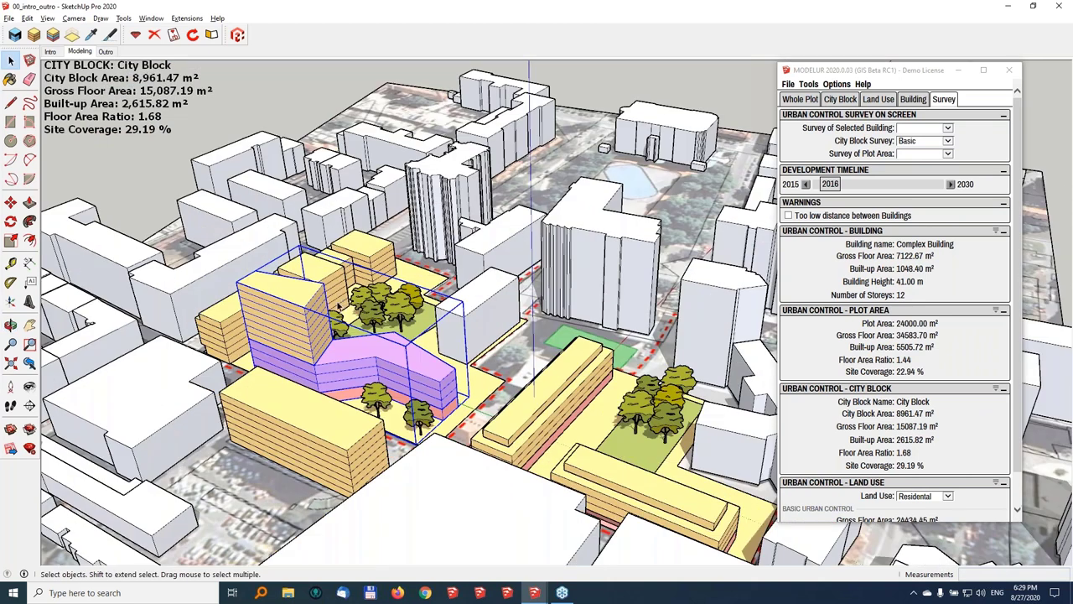
scroll(339, 305, up, 1)
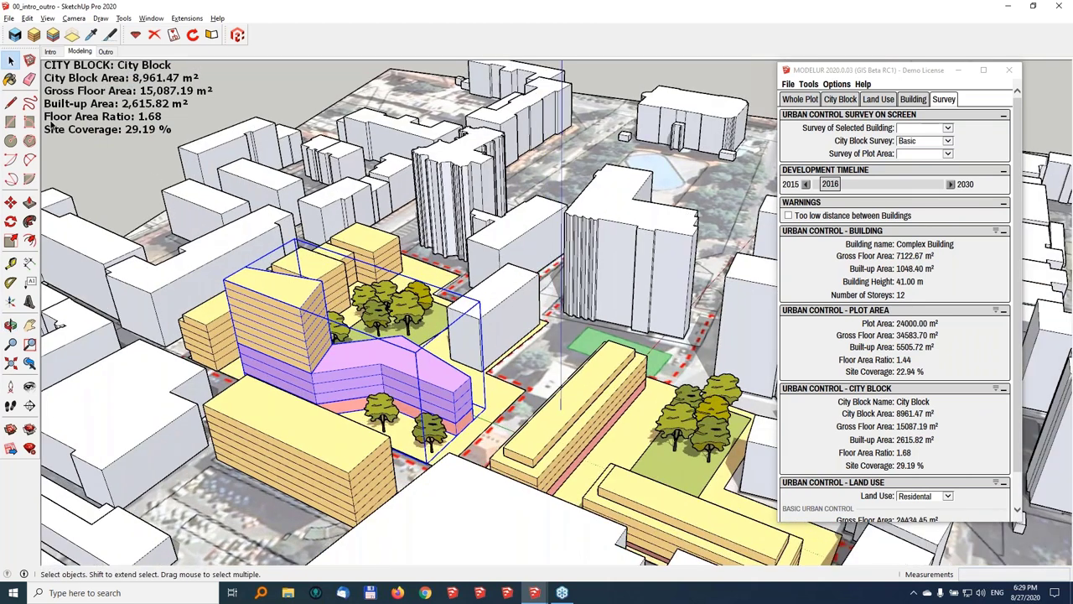
Expand the on-screen city block survey to Full and examine its figures
click(922, 141)
click(922, 141)
click(910, 152)
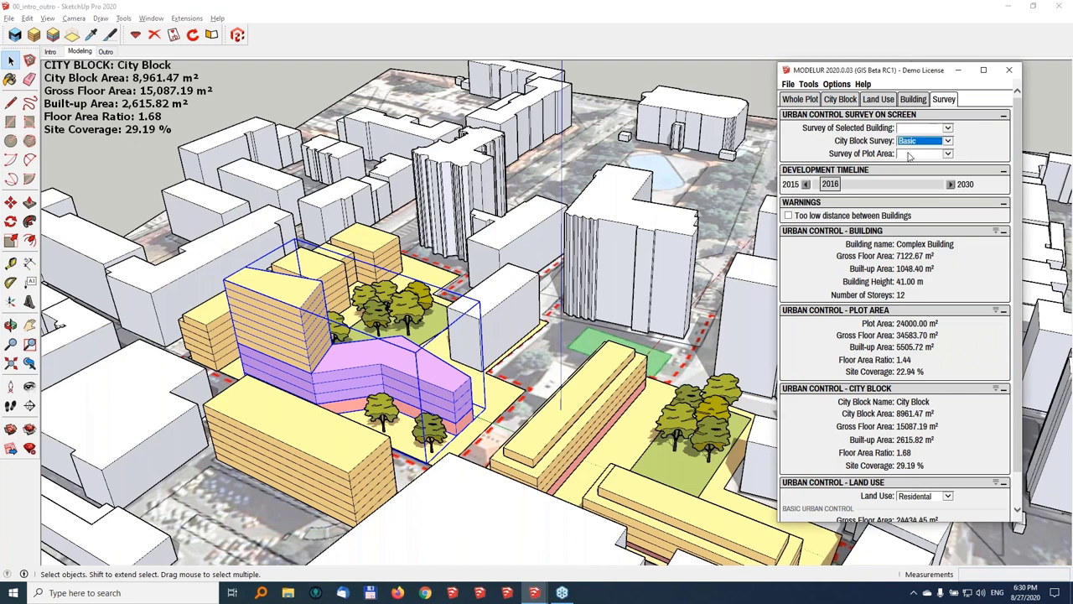
middle_drag(172, 220, 176, 157)
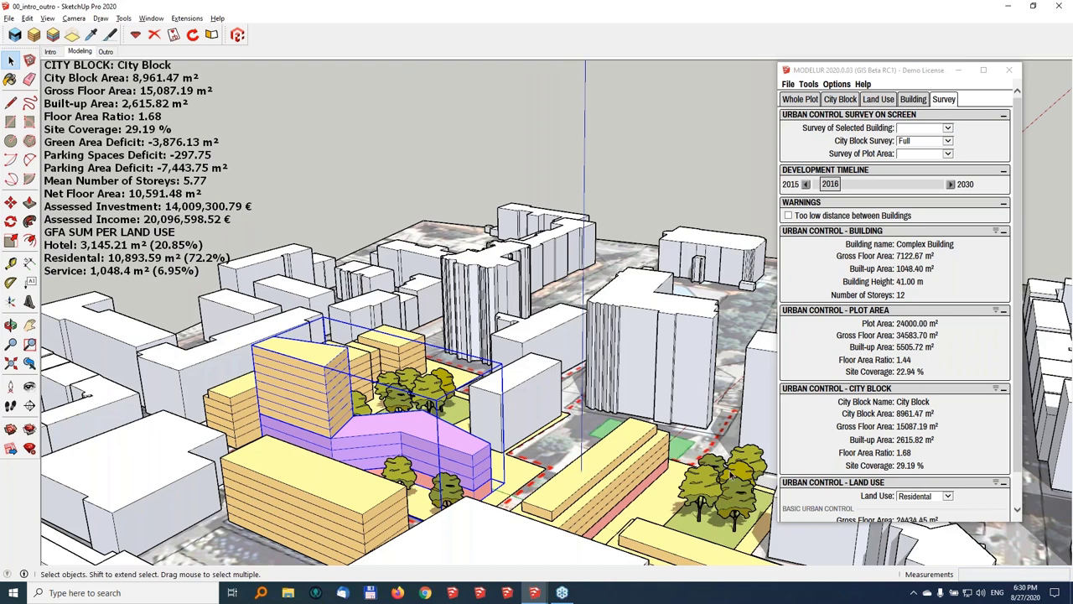
Turn off the on-screen city block survey
click(922, 141)
click(922, 141)
click(909, 139)
click(910, 128)
click(911, 129)
click(911, 142)
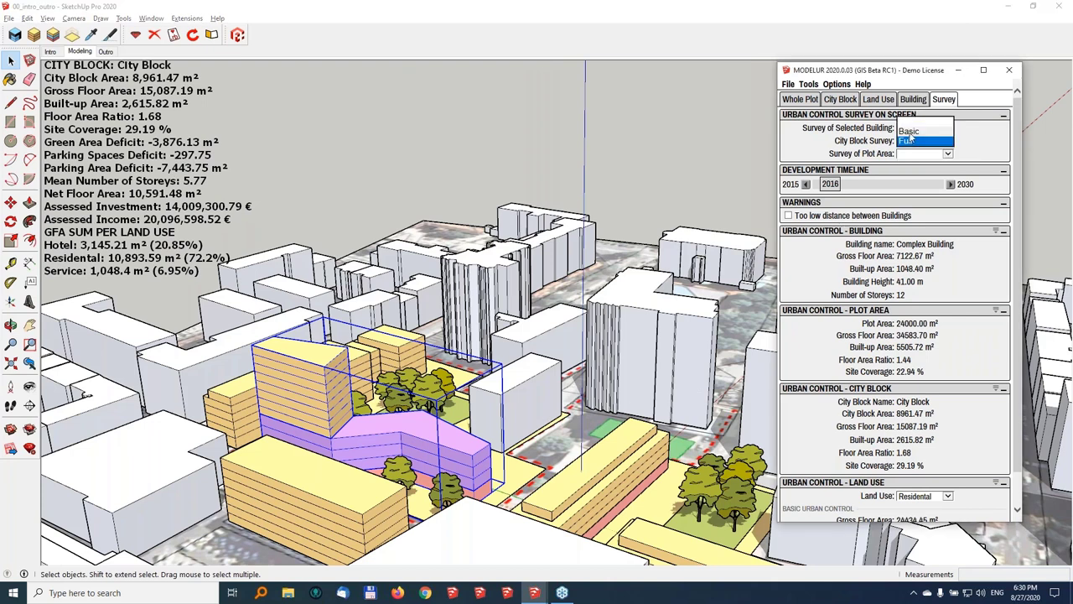
click(910, 124)
Turn on the Full on-screen survey of the plot area and examine the whole plot's figures and massing
click(922, 154)
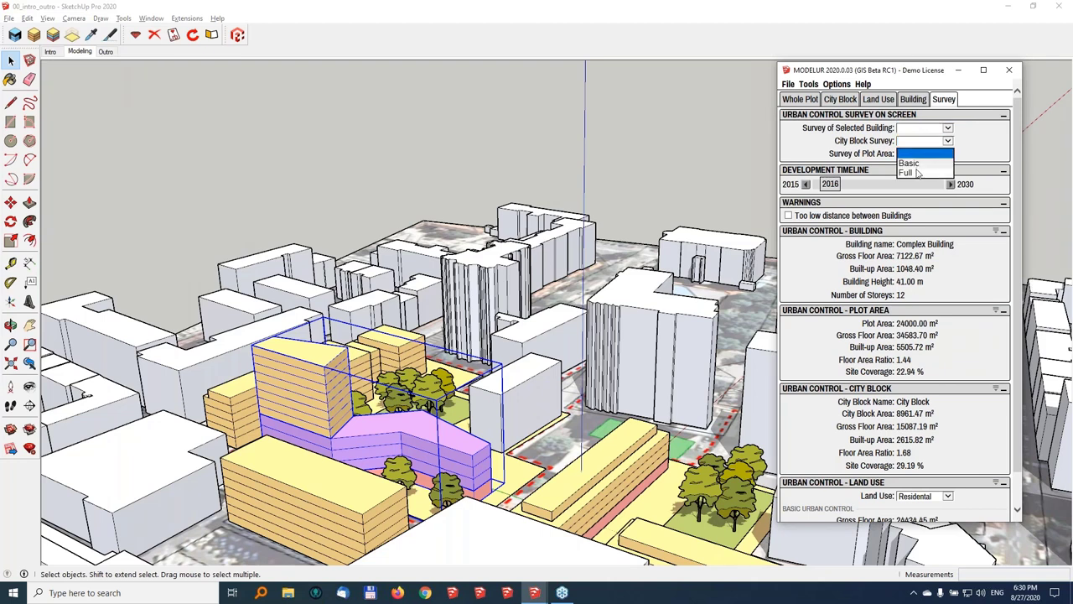
click(917, 173)
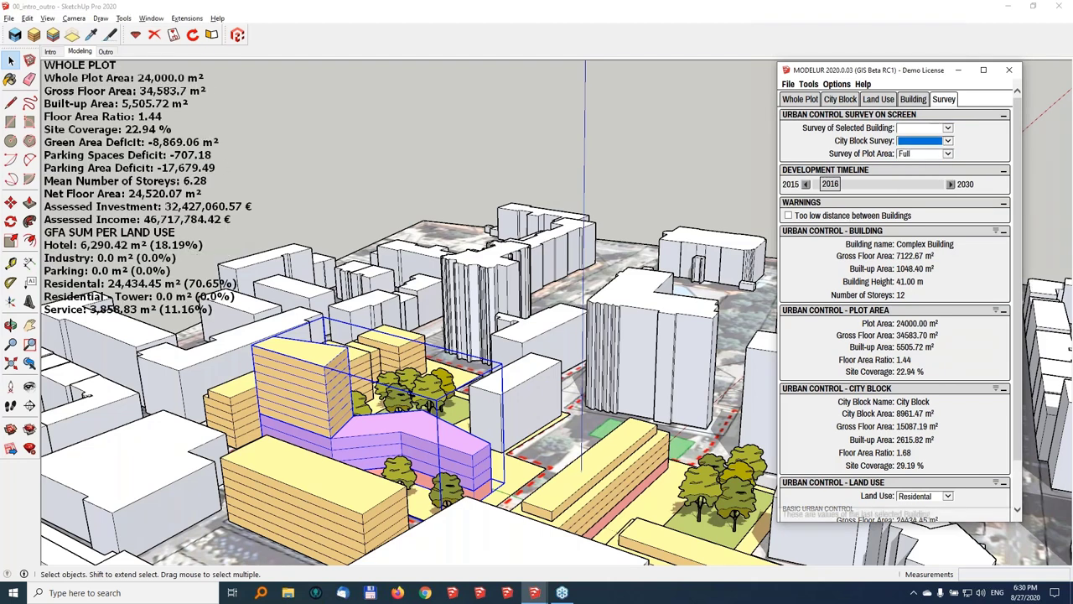
mouse_move(491, 260)
middle_down()
mouse_move(486, 357)
mouse_move(749, 316)
mouse_move(612, 490)
middle_up()
scroll(486, 344, down, 3)
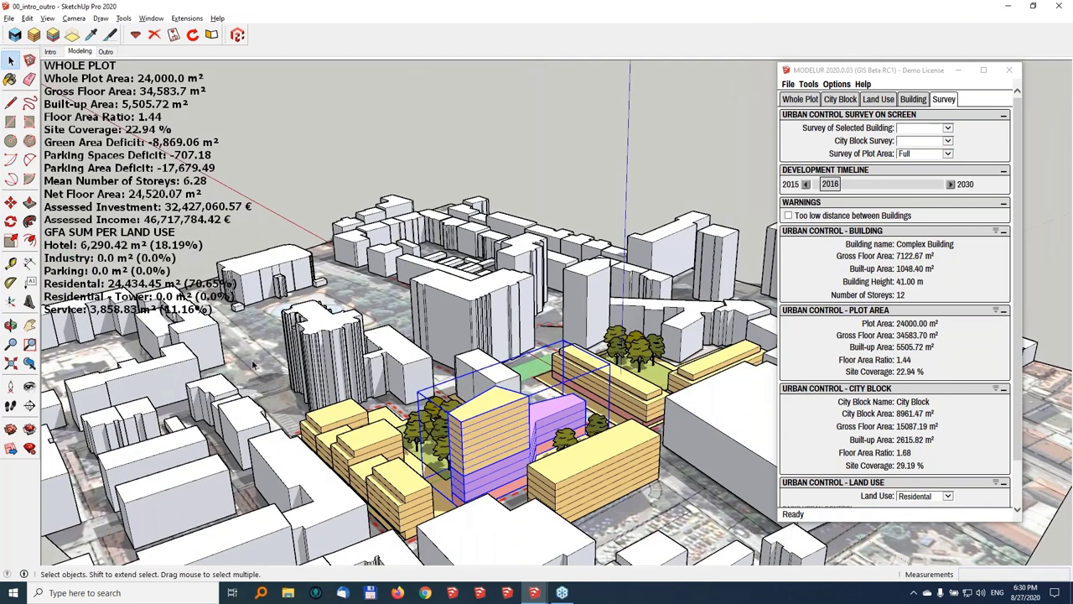
middle_drag(313, 312, 162, 156)
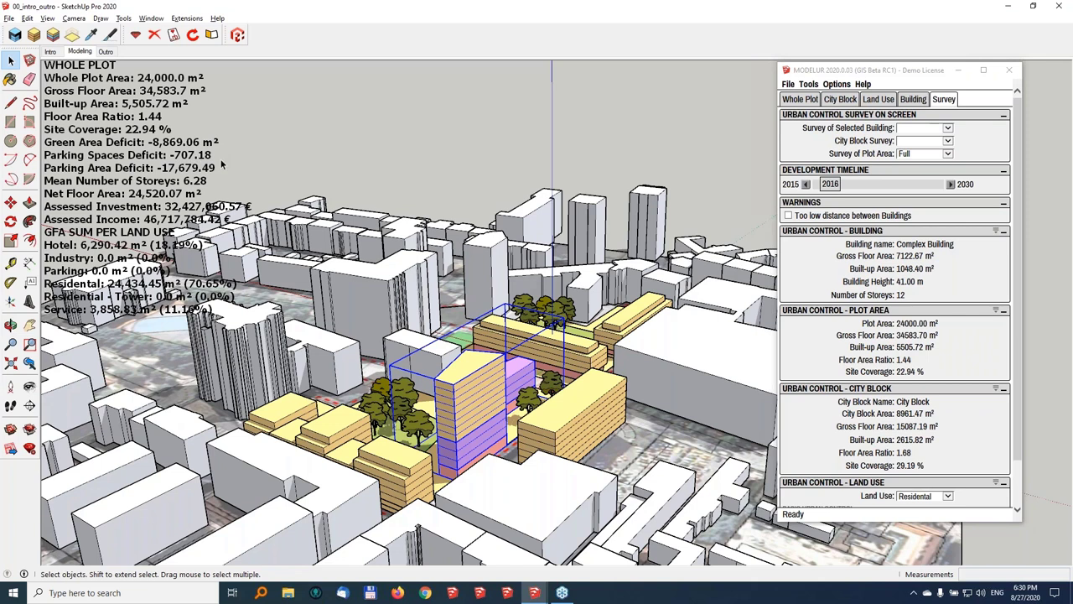
Change the land use of the long seven-storey residential building beside the complex building to Parking
click(596, 411)
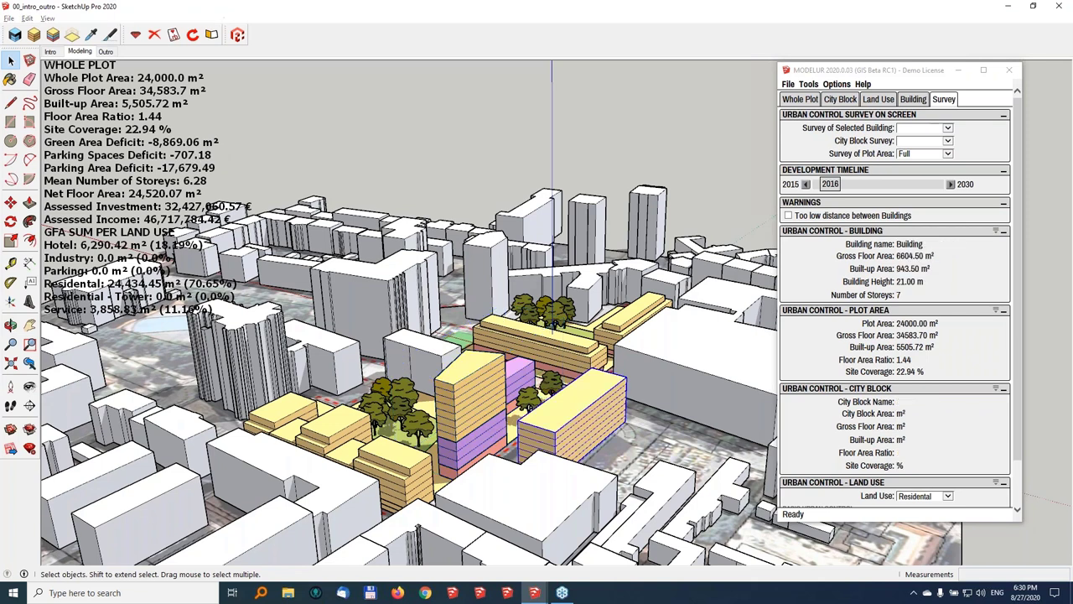
click(917, 101)
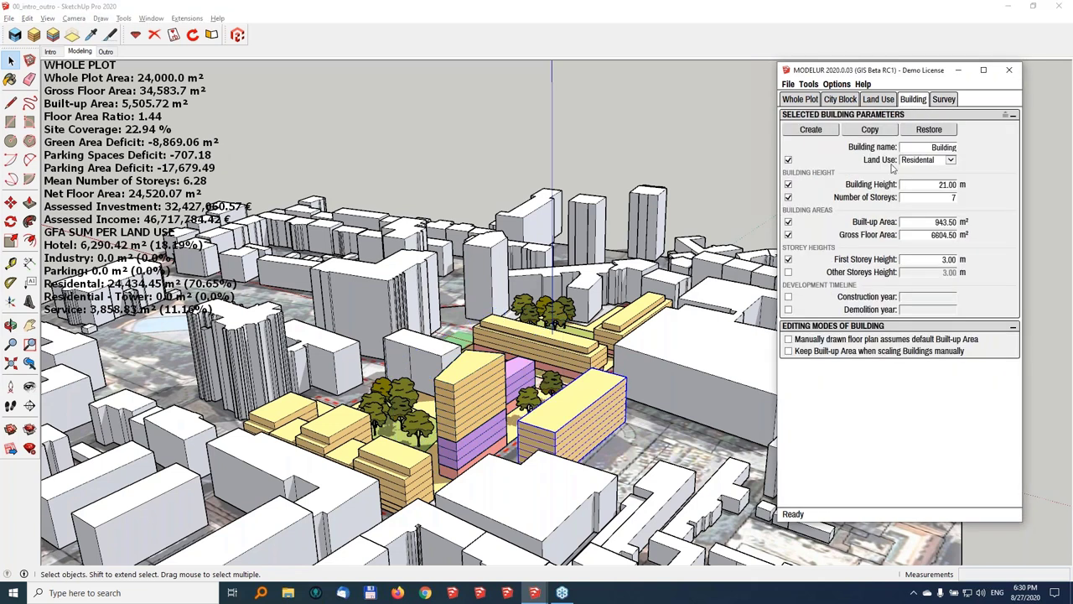
click(899, 161)
click(917, 150)
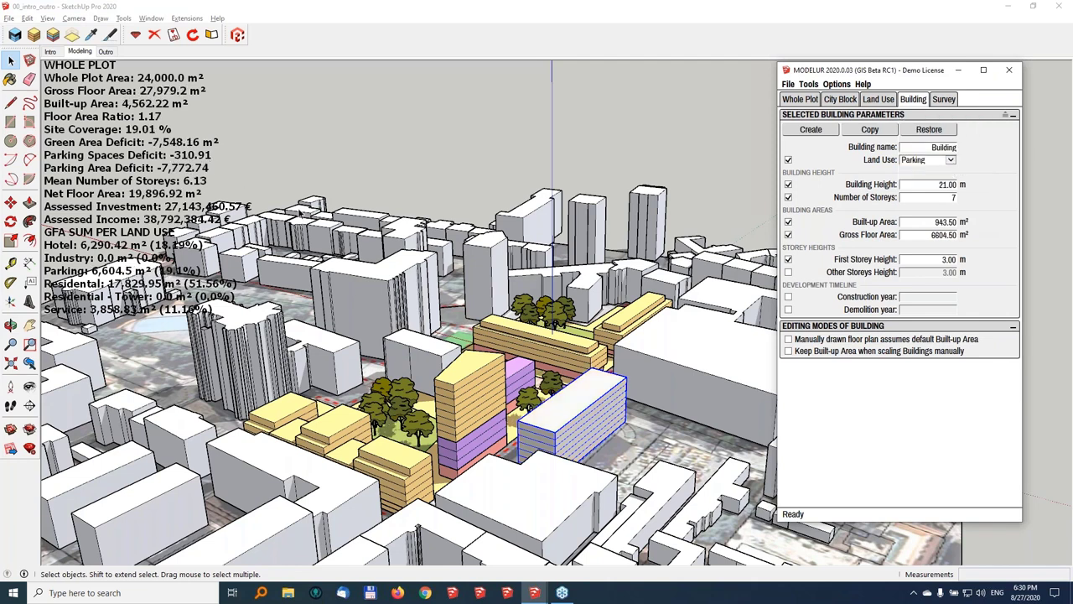
Scale the parking building by about 1.83 along the red axis and 1.25 in height to reach 8 storeys
click(587, 415)
key(s)
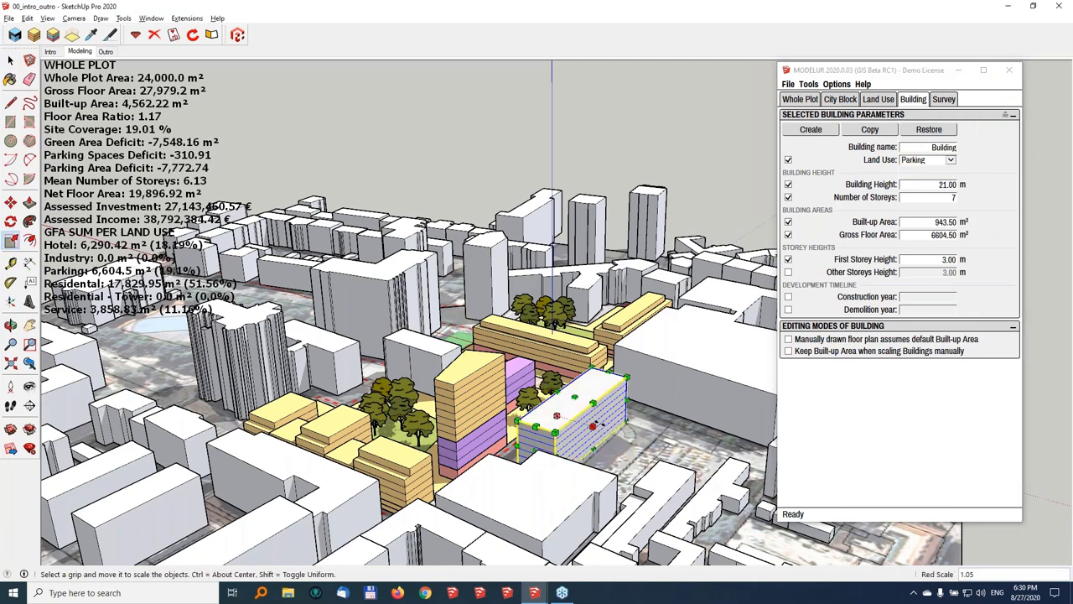
drag(625, 431, 625, 433)
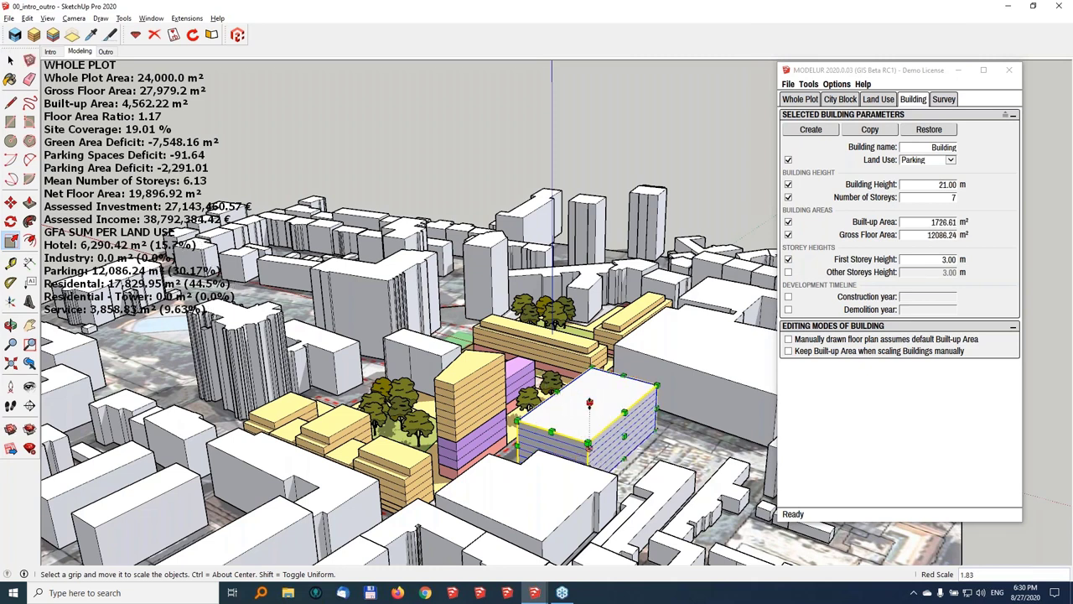
drag(590, 401, 591, 394)
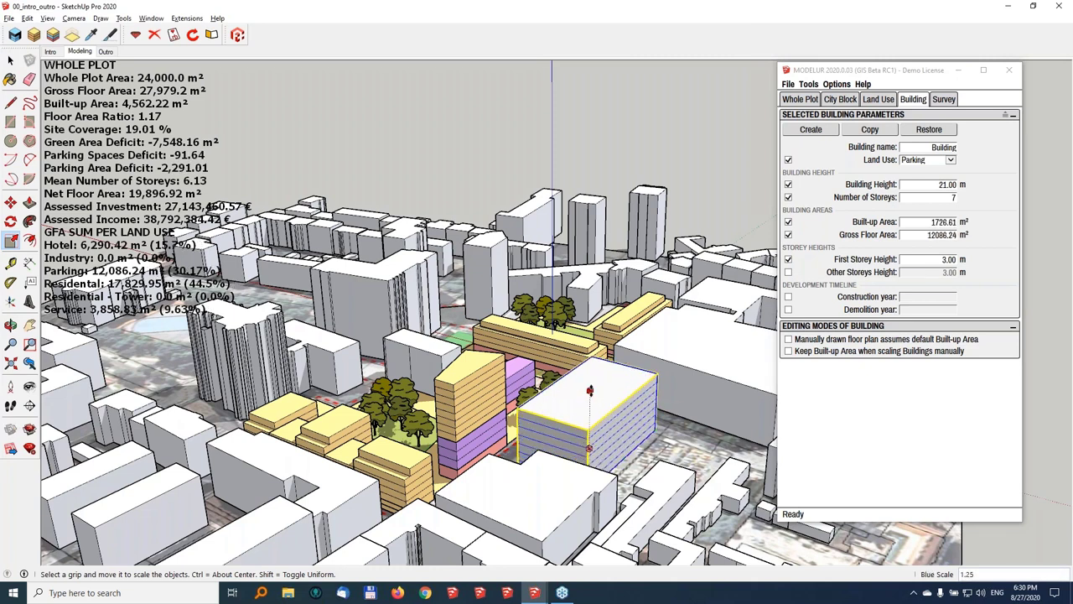
click(580, 383)
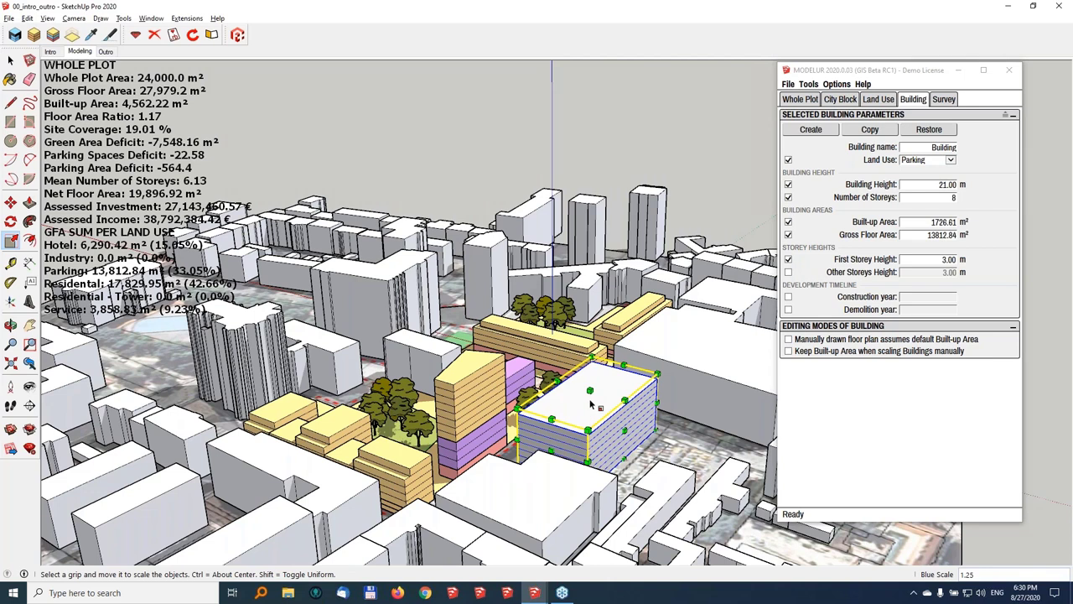
Widen the parking building slightly along the red axis to a built-up area of about 1,796 m²
click(624, 430)
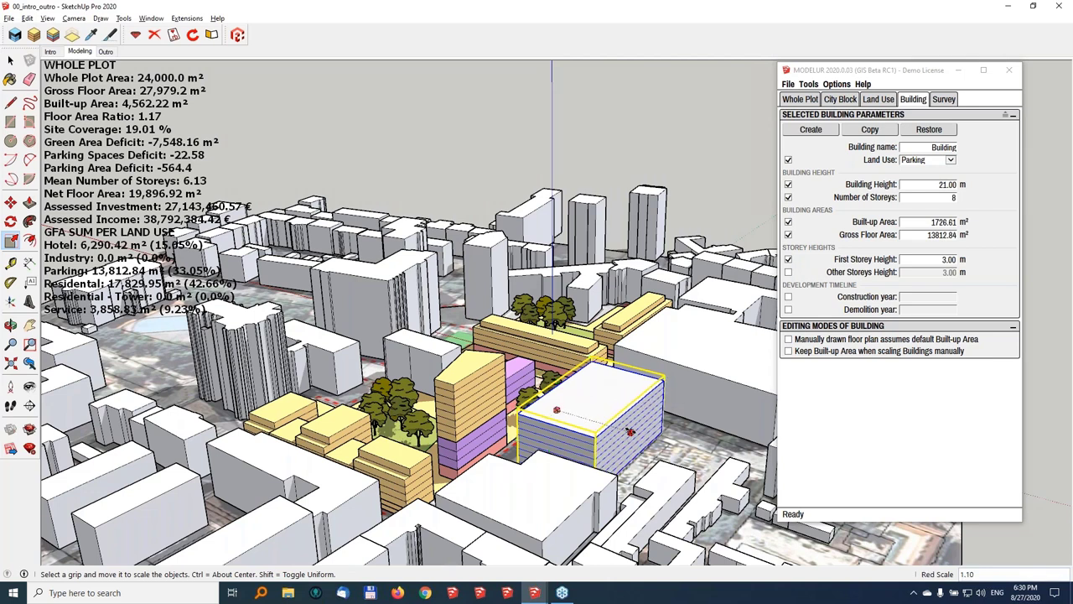
click(623, 430)
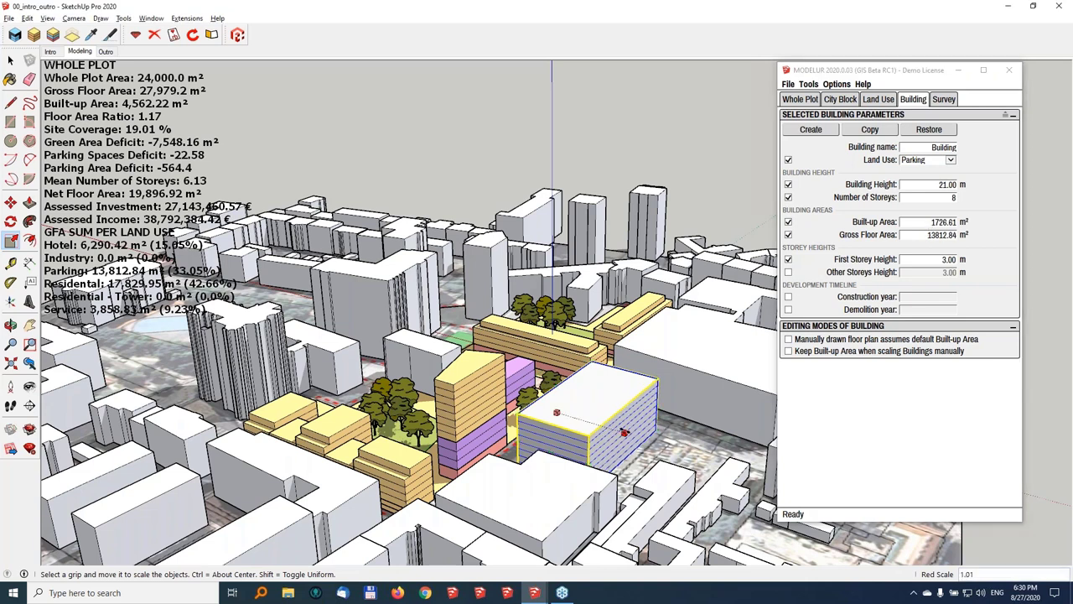
click(639, 434)
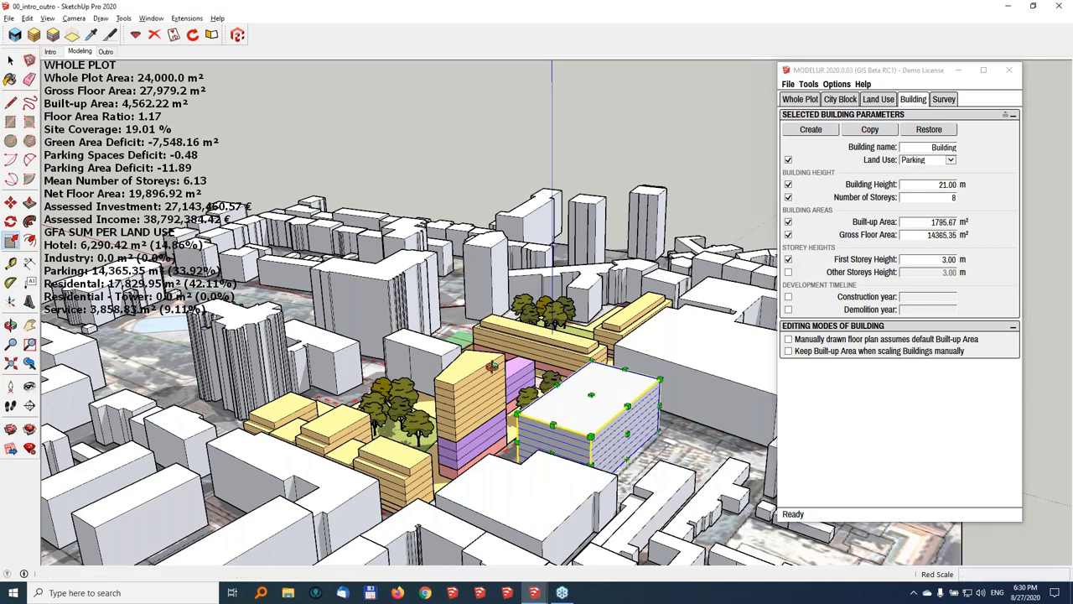
middle_drag(638, 434, 545, 386)
key(m)
middle_drag(471, 434, 458, 456)
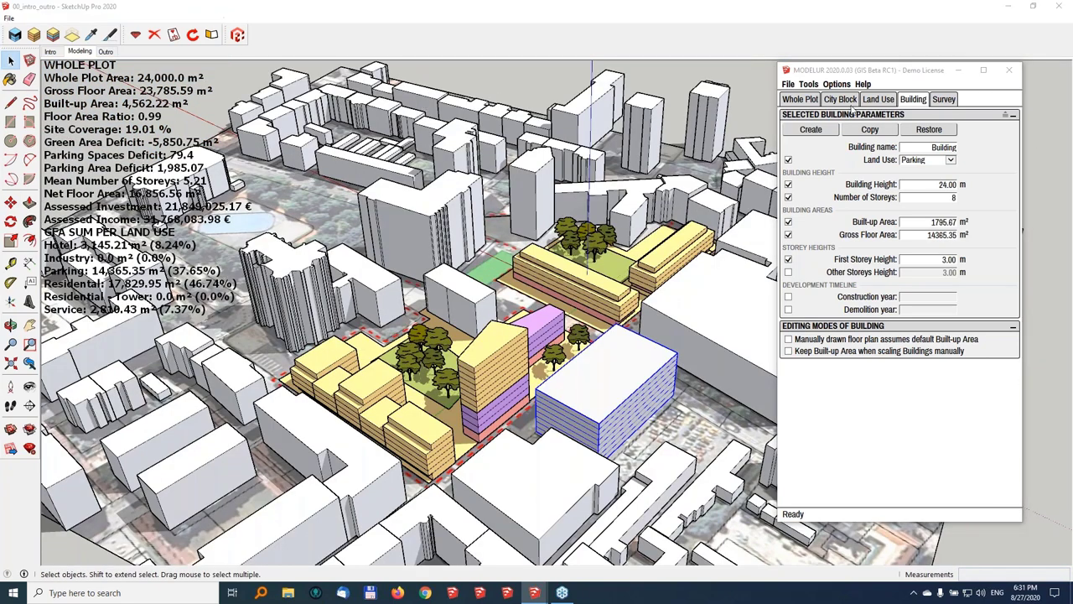
Turn off the on-screen survey of the plot area
click(943, 99)
click(924, 128)
click(914, 145)
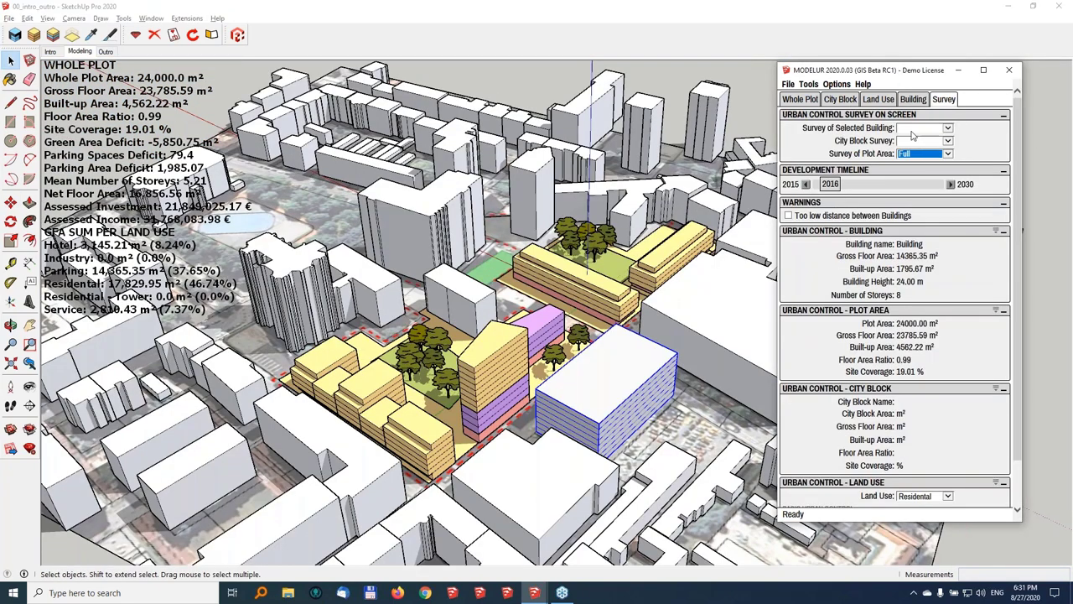
Review the datasets offered for the CSV export of urban design control values and leave without exporting
click(790, 84)
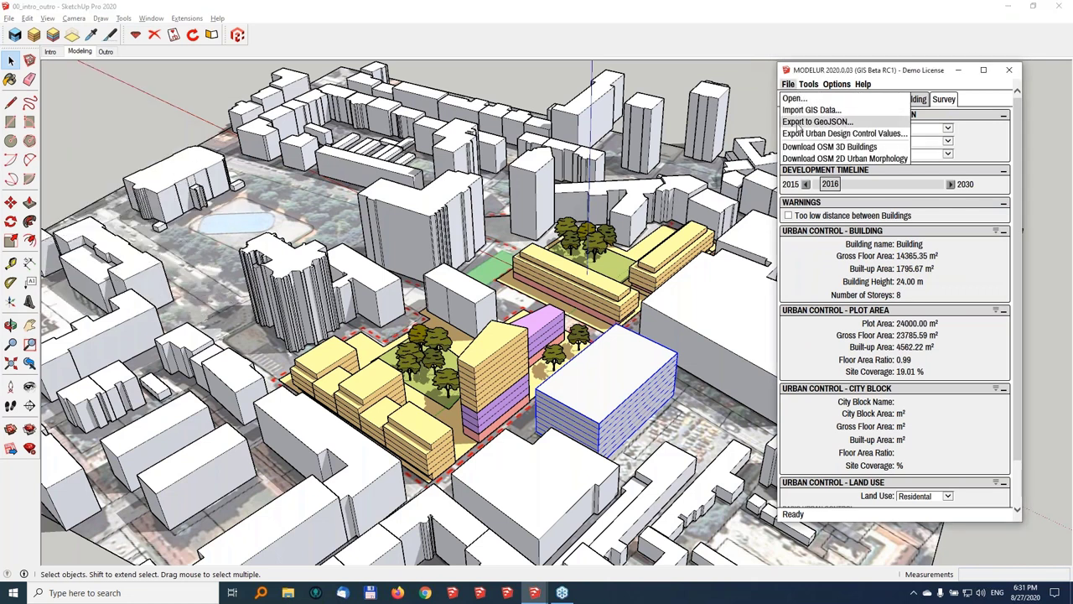
click(835, 136)
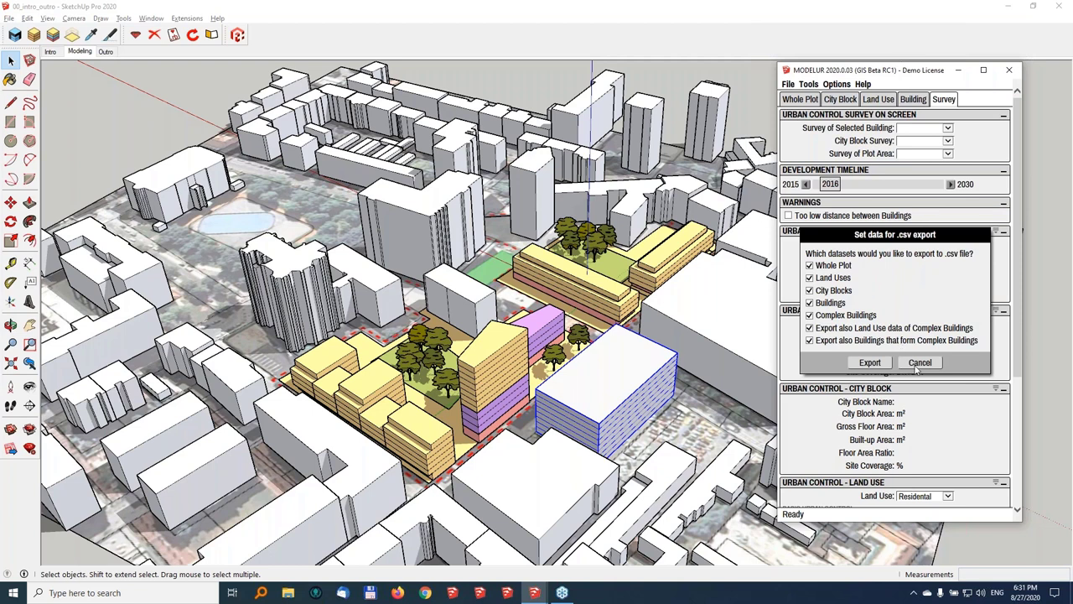
click(919, 363)
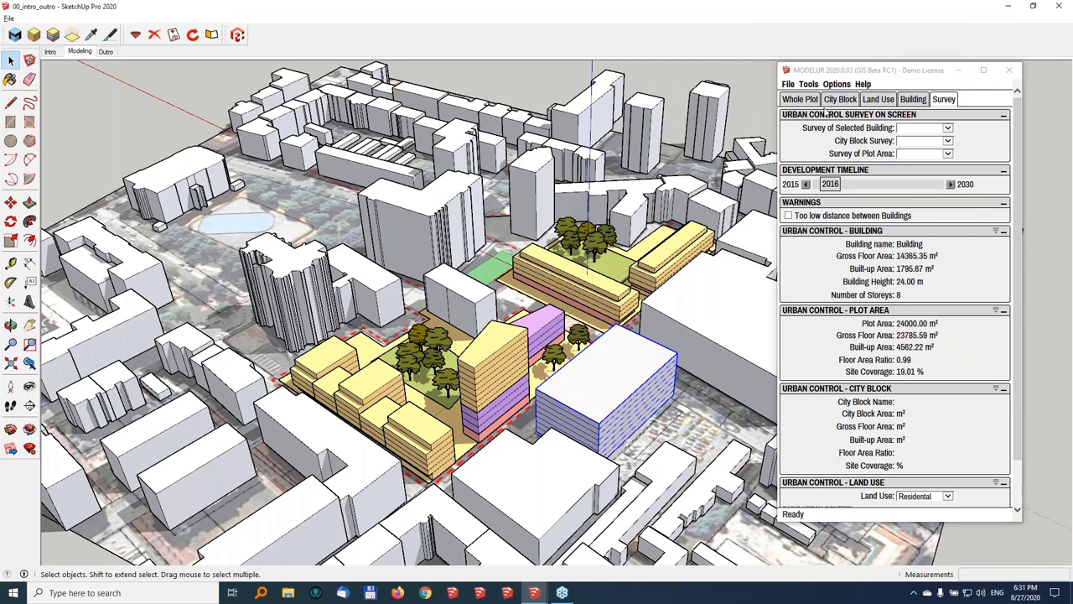
Open the Urban Control Data Table beside the model and select the complex building to examine its row in the complex buildings data
click(836, 84)
mouse_move(803, 82)
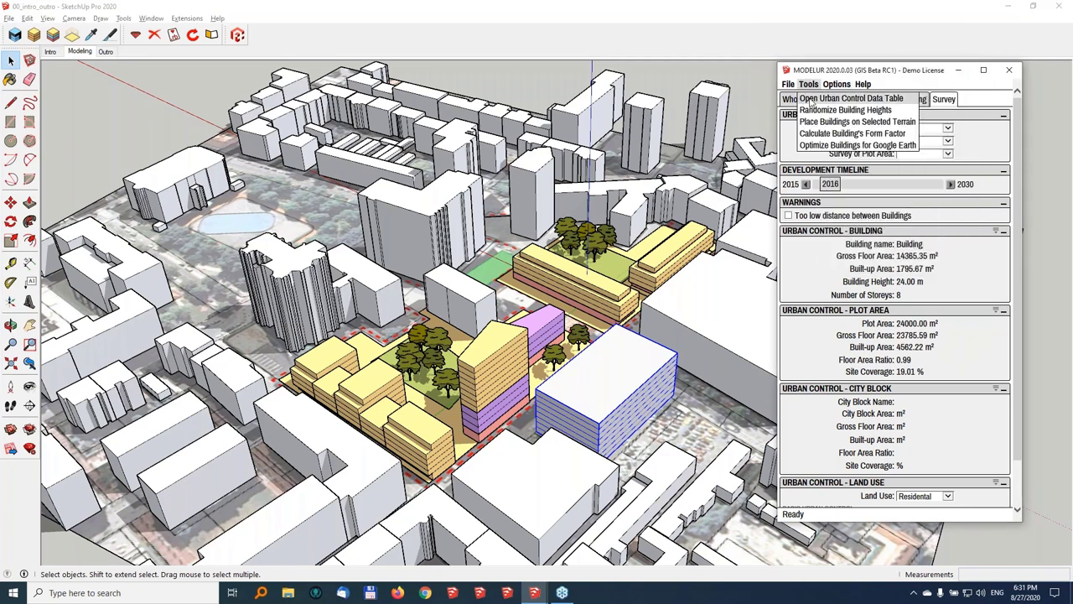
click(810, 99)
drag(880, 126, 874, 453)
drag(480, 50, 861, 91)
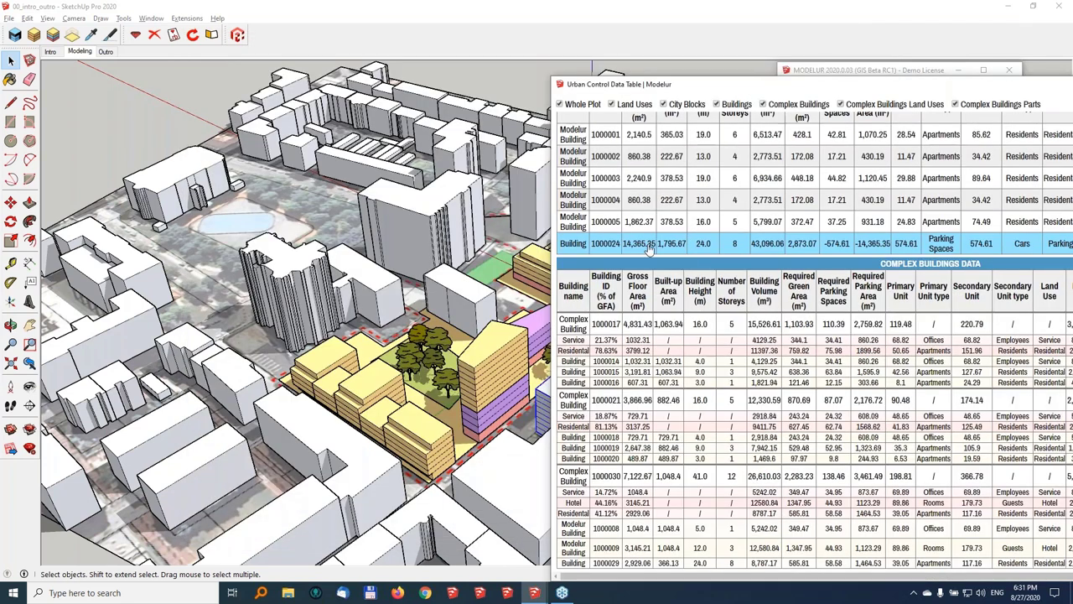
click(609, 244)
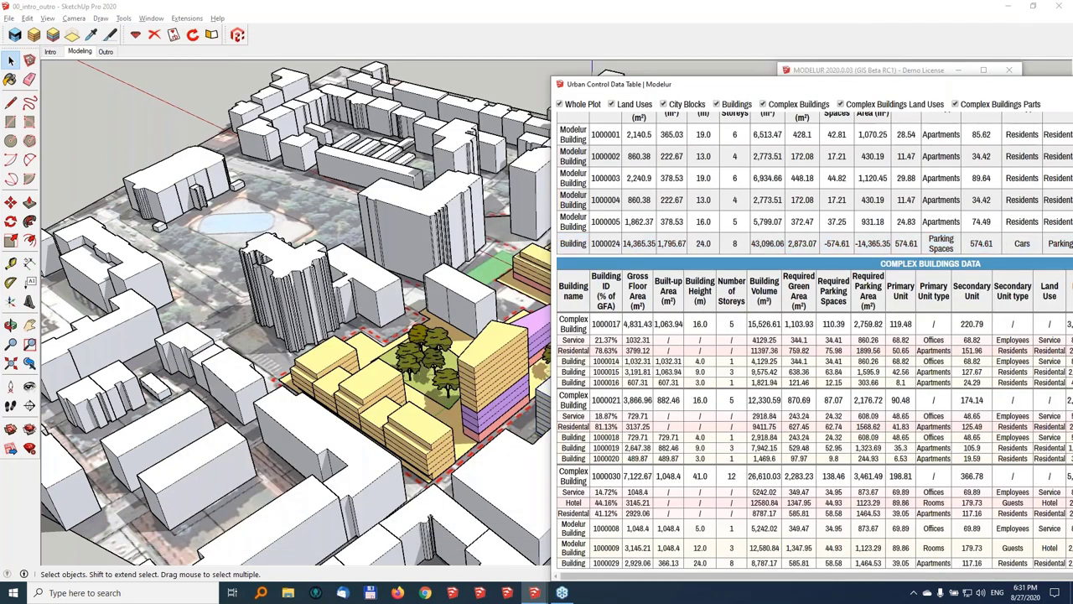
click(494, 359)
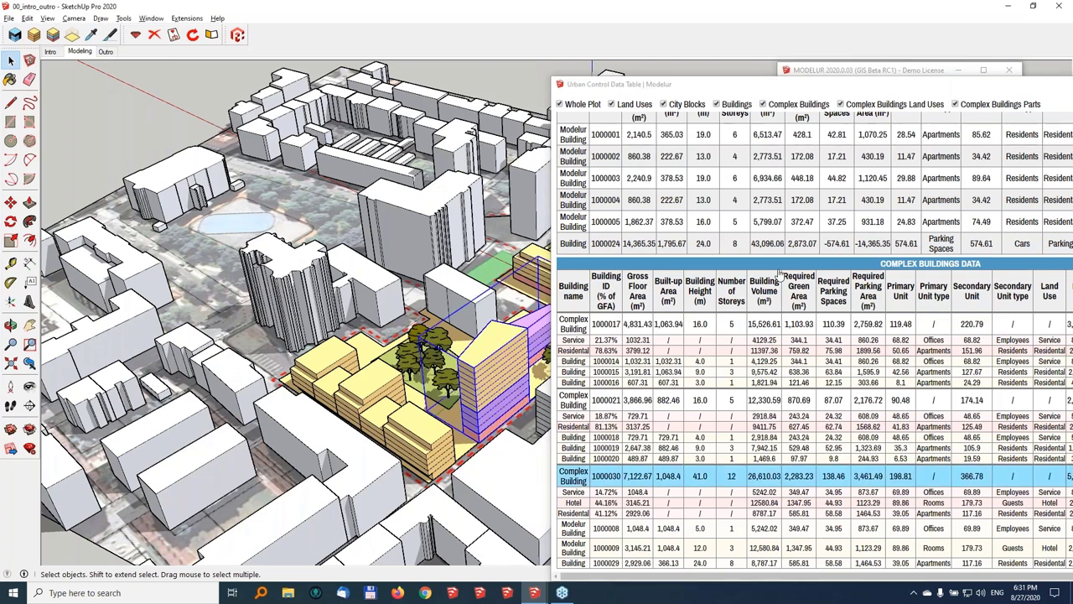
Uncover the model beside the data table and select a complex building and a Modelur building to examine their highlighted rows
click(818, 84)
drag(819, 84, 771, 19)
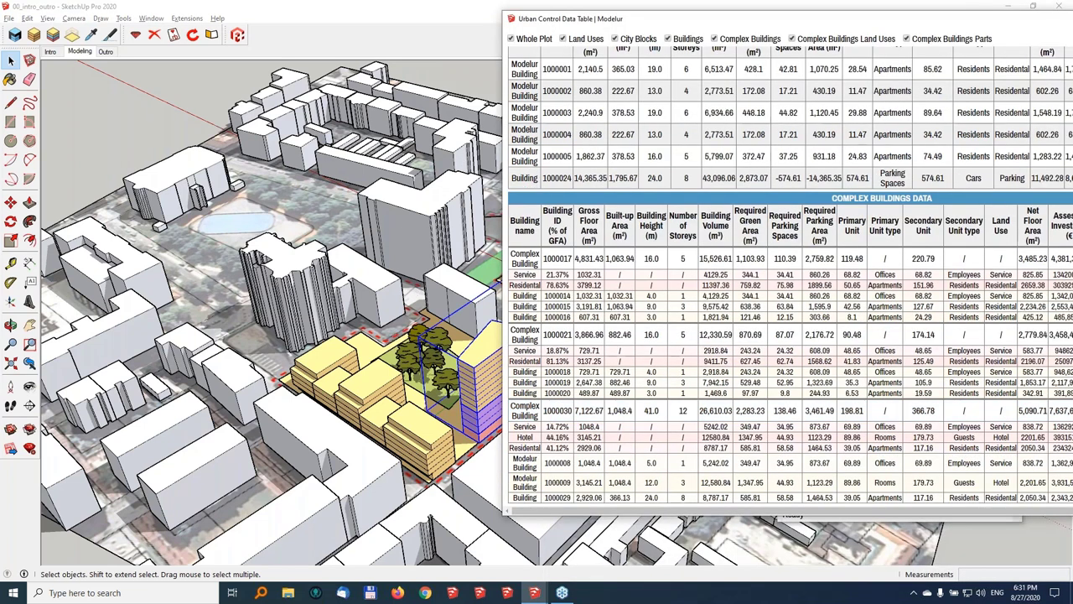
middle_drag(320, 304, 562, 259)
click(562, 258)
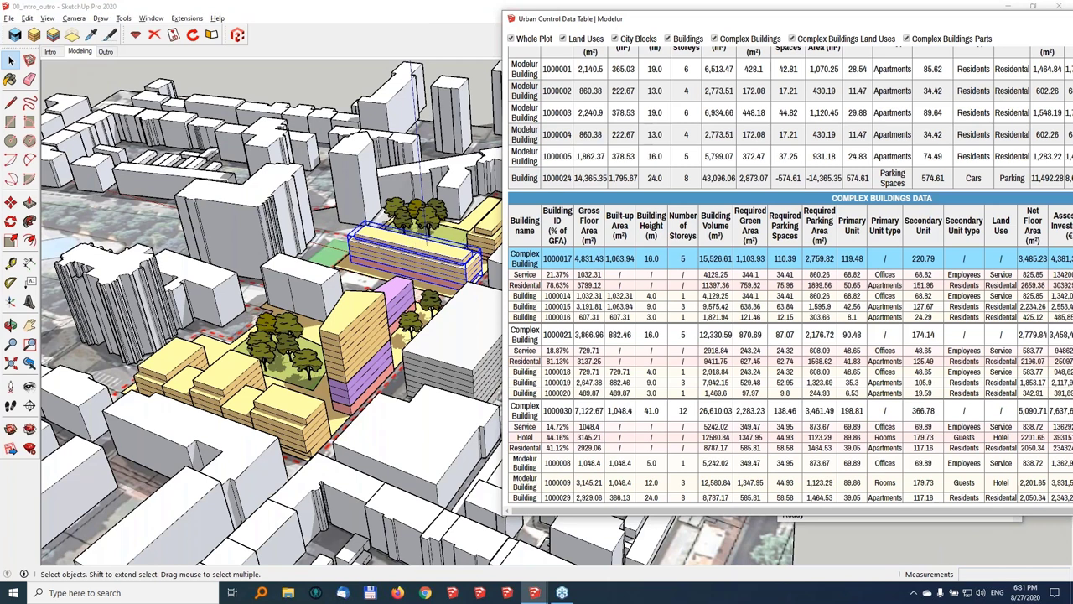
middle_drag(392, 248, 377, 250)
click(228, 359)
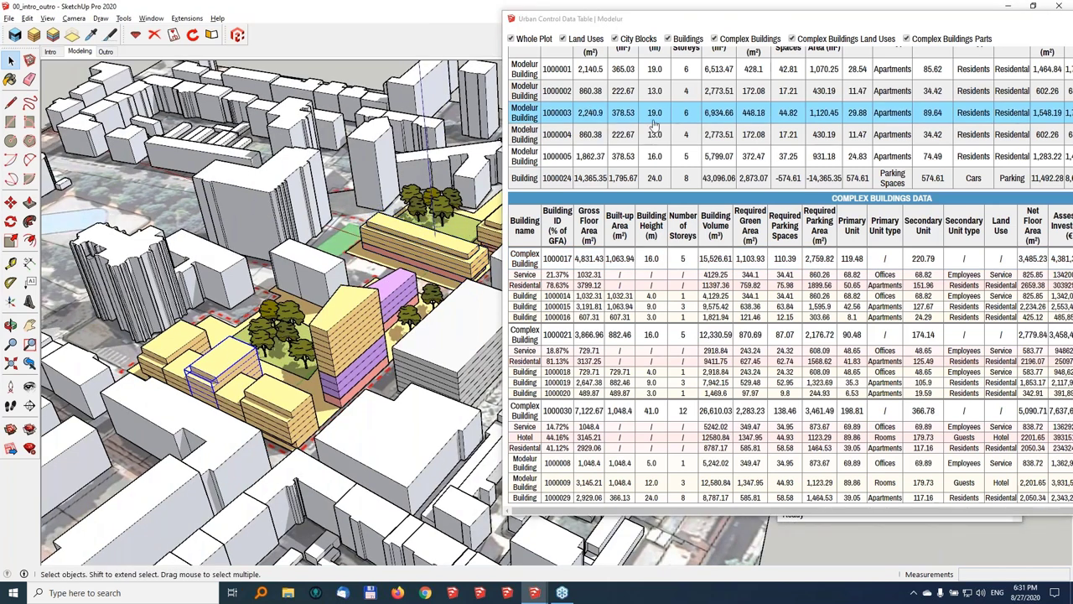
Sort the simple buildings data by built-up area, review the city block rows and close the Urban Control Data Table
scroll(655, 124, up, 1)
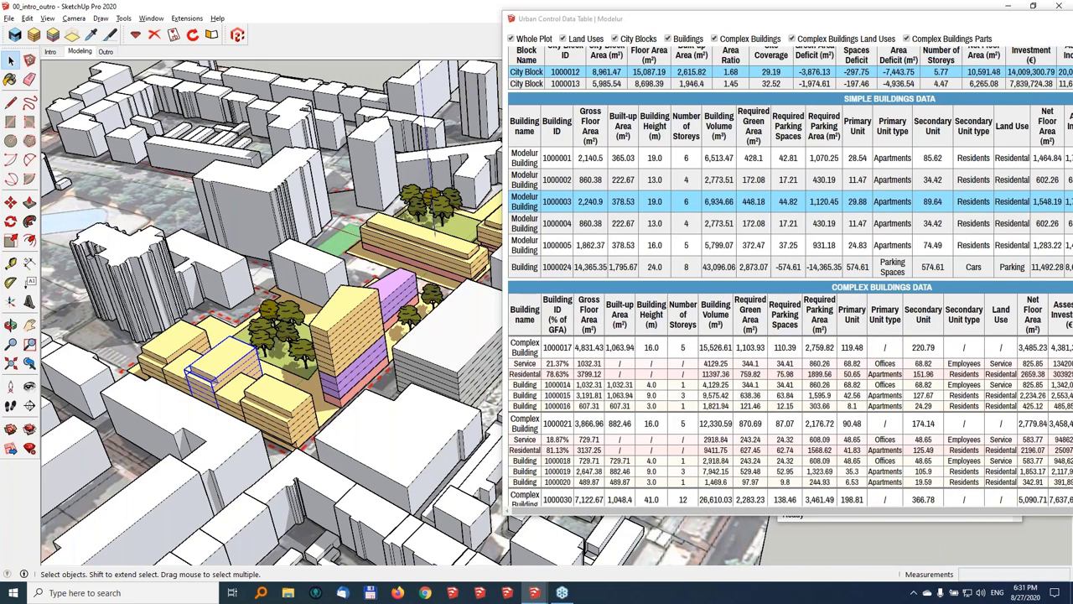
scroll(623, 149, up, 1)
click(623, 149)
drag(982, 23, 618, 57)
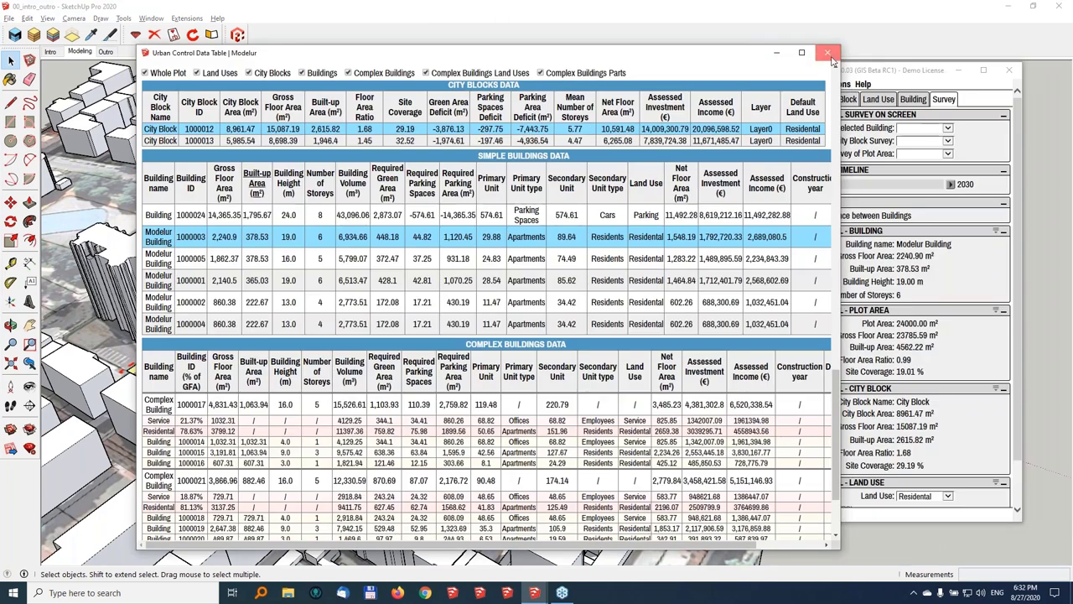
click(828, 52)
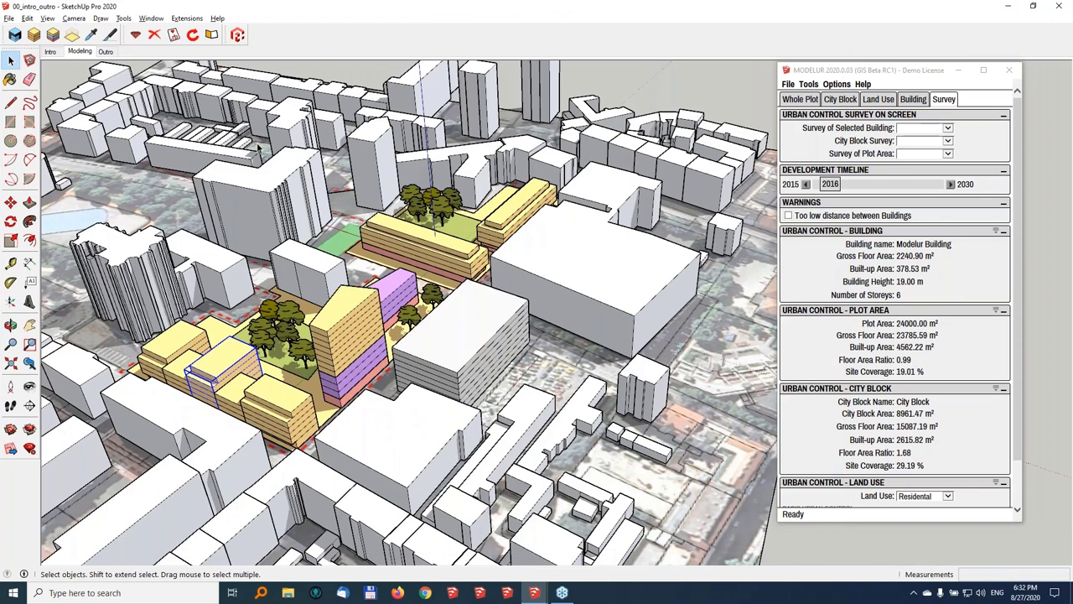
Send the Modelur data to Excel and bring the 00_intro_outro workbook to the front
click(184, 18)
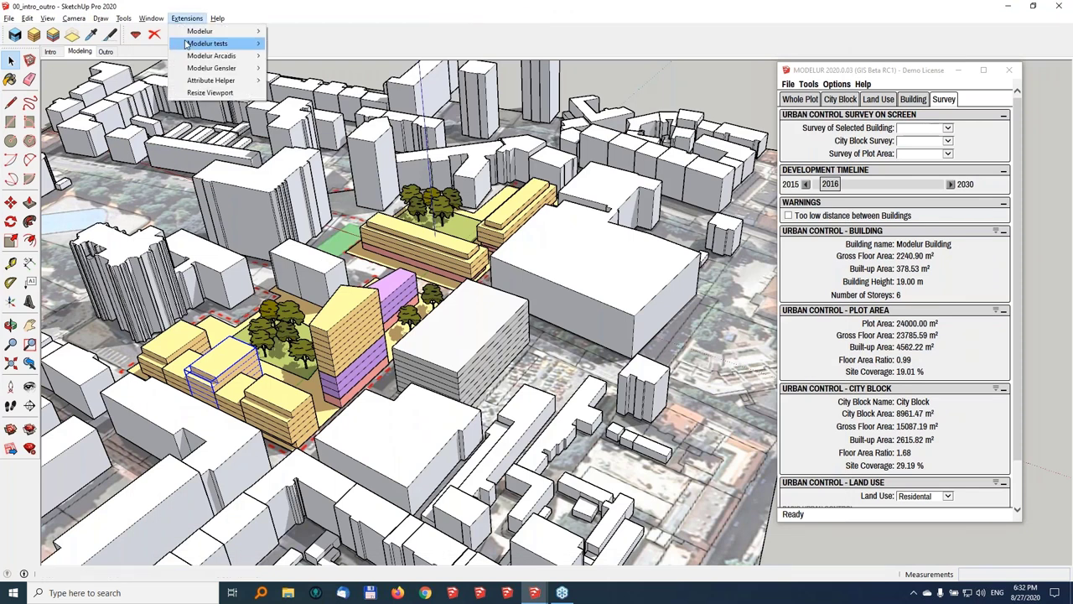
mouse_move(243, 32)
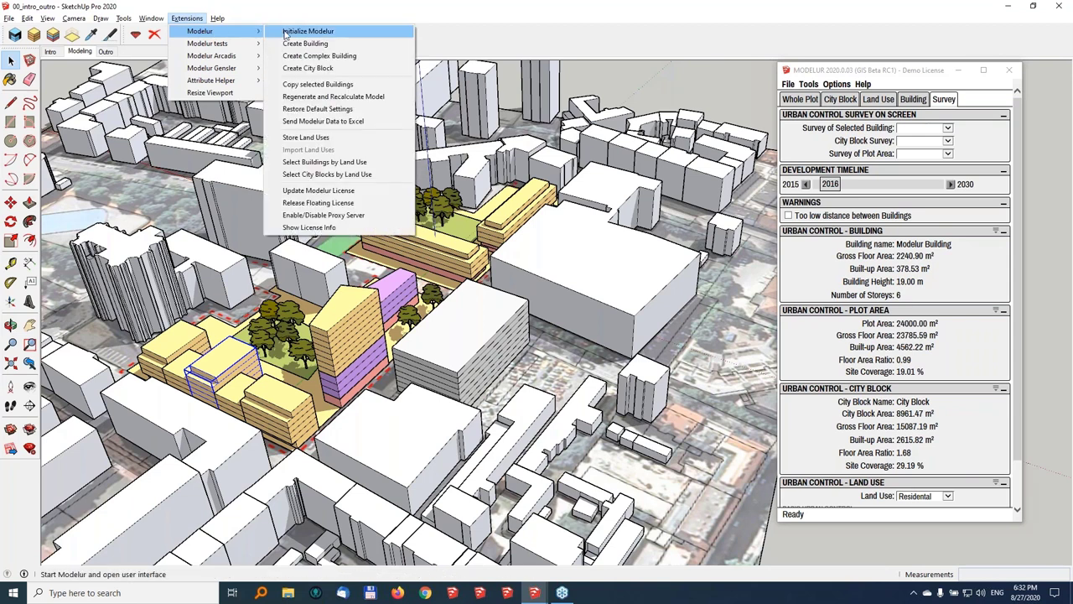
click(343, 122)
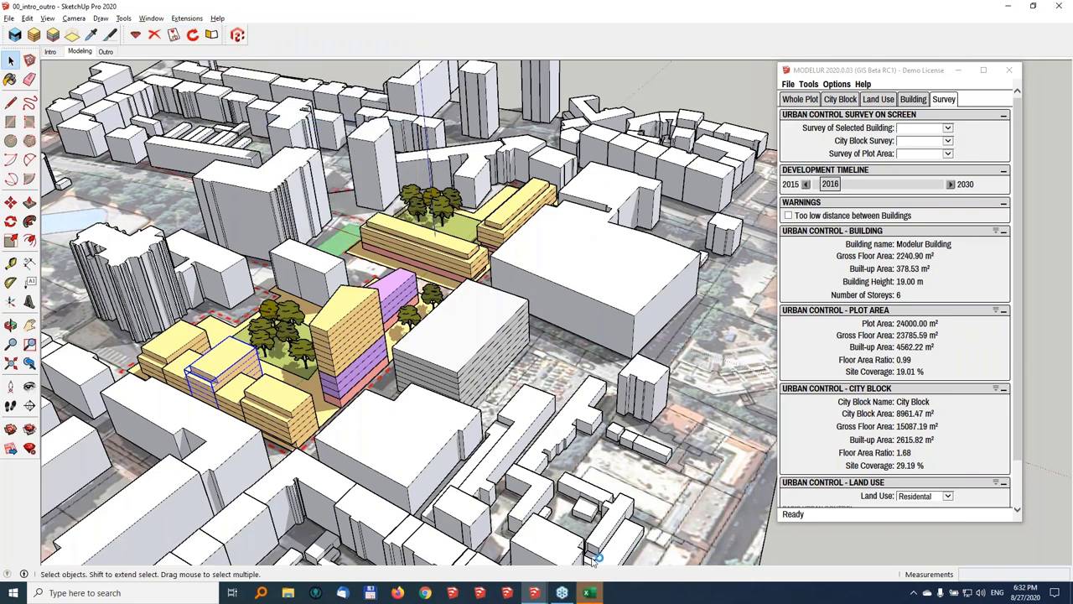
click(590, 594)
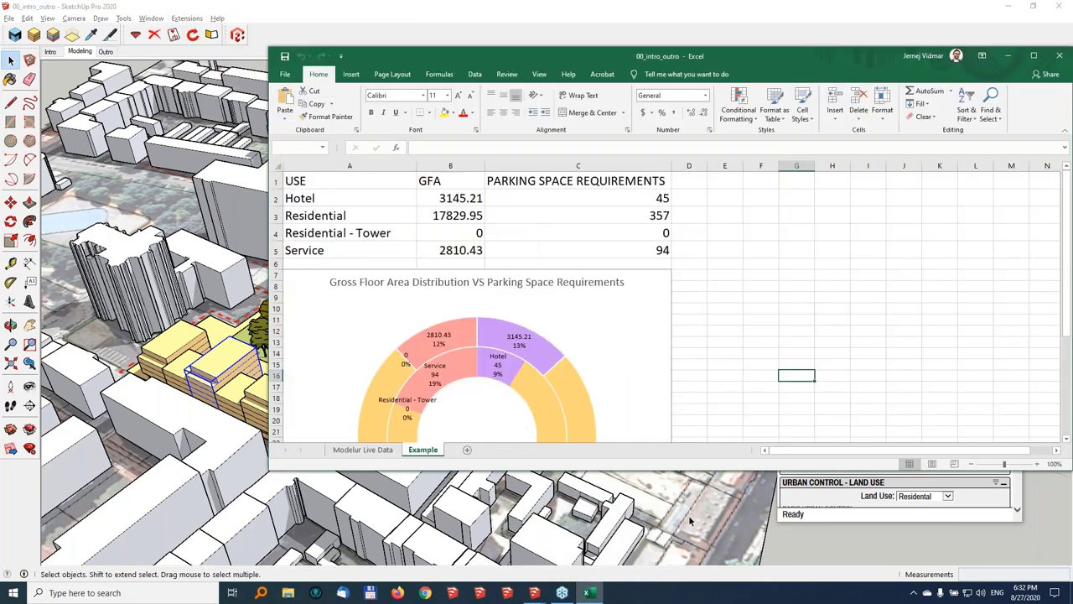
Arrange the Excel workbook and the 00_intro_outro model side by side, with the Modelur window over the model half
key(super+Right)
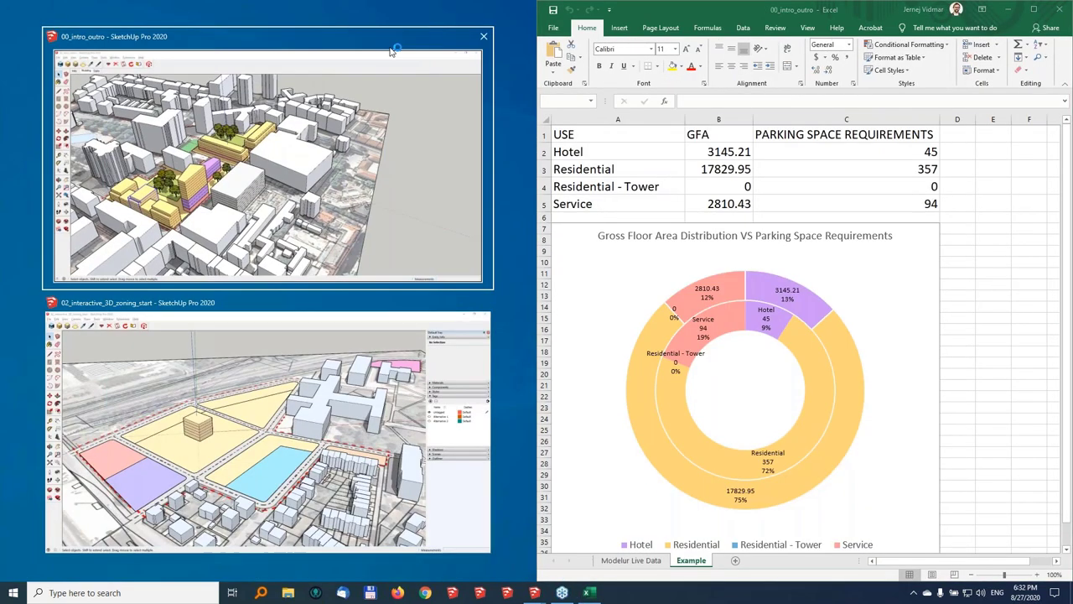
click(251, 190)
key(super)
click(428, 85)
click(823, 146)
mouse_move(863, 74)
mouse_down()
mouse_move(977, 75)
mouse_move(703, 75)
mouse_move(434, 94)
mouse_up()
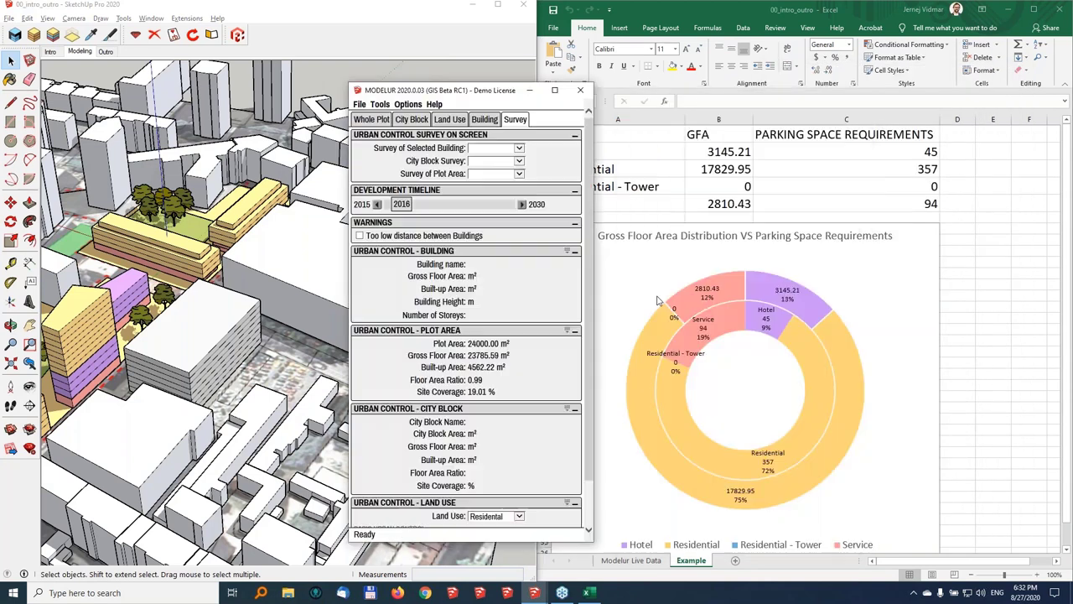
Review the Modelur Live Data sheet, select the tower complex in the model and return to the Example sheet
click(634, 561)
click(632, 561)
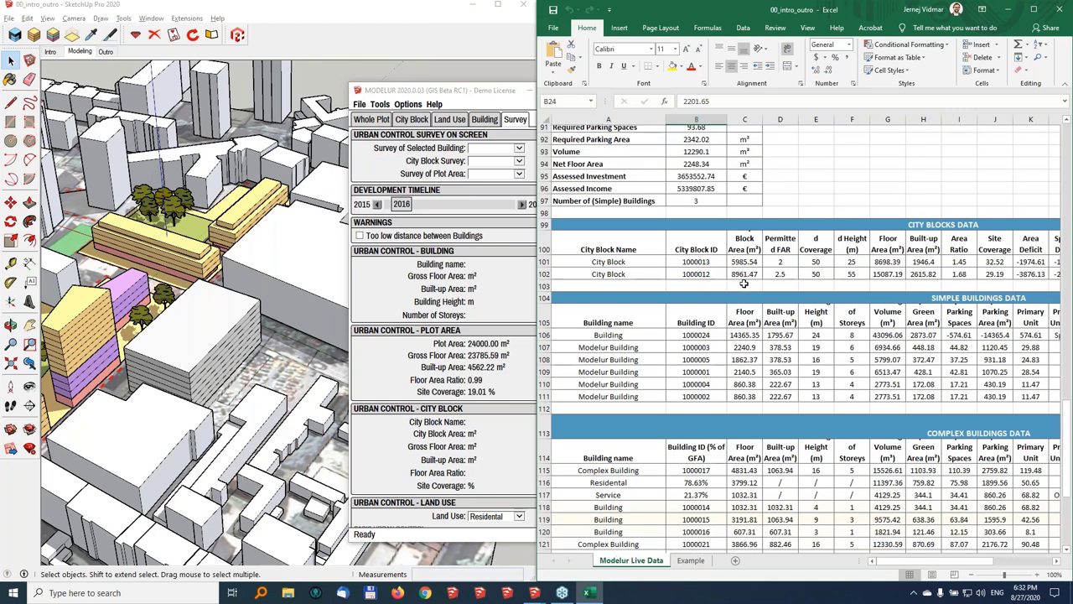
scroll(745, 285, down, 5)
click(101, 339)
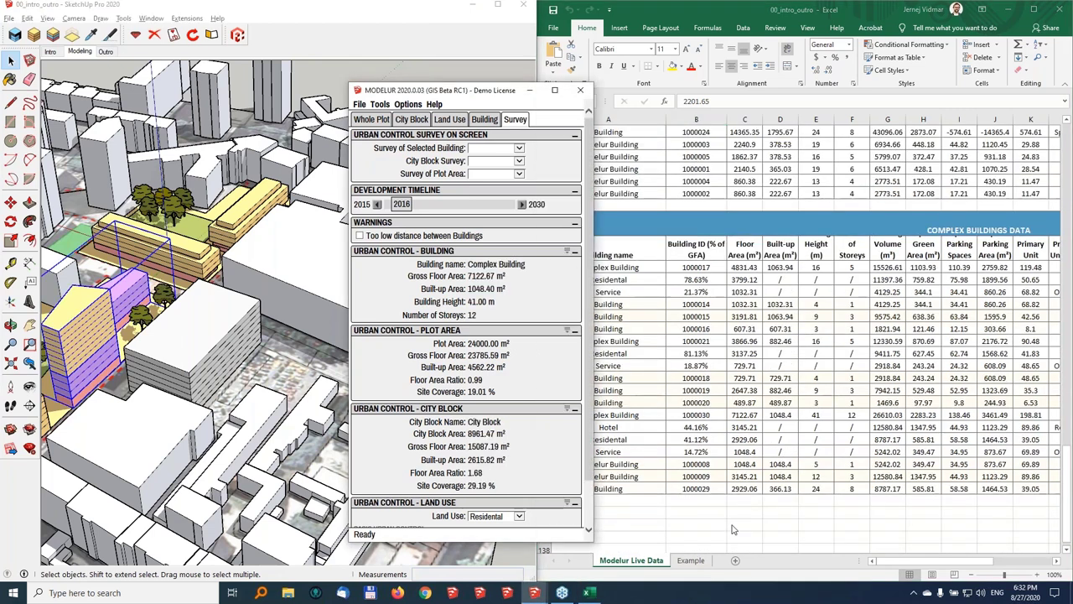
click(691, 564)
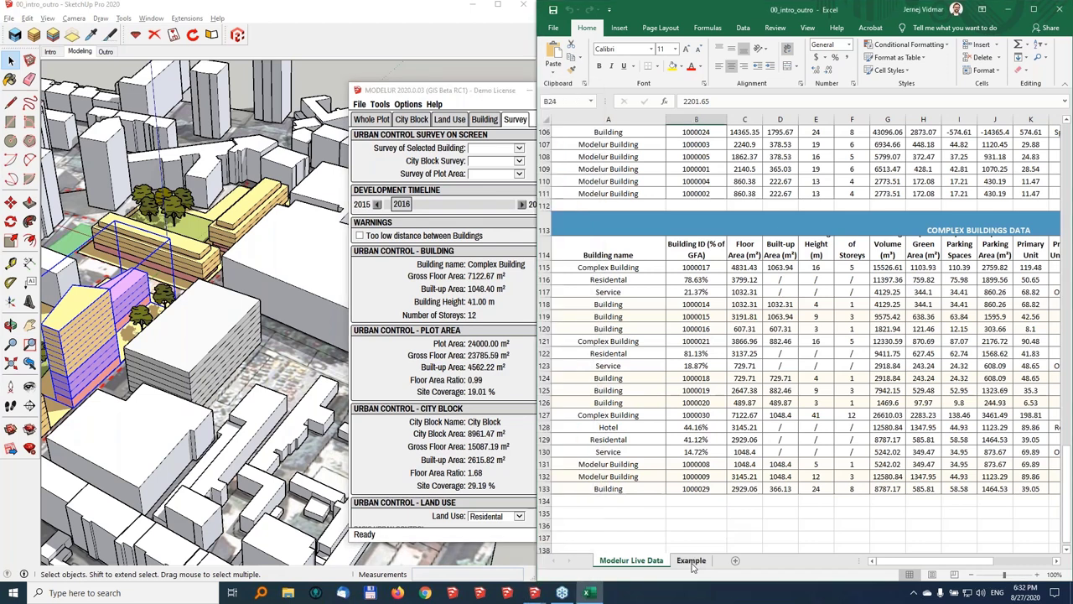
click(690, 560)
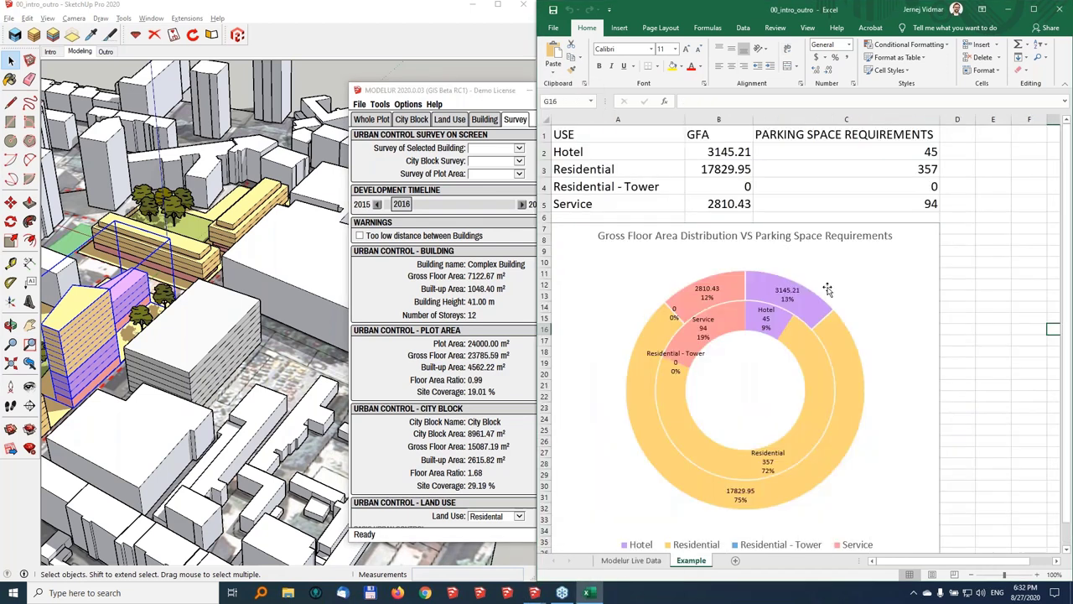
Inspect the formula behind the Hotel gross floor area in cell B2 without changing it
click(729, 152)
drag(770, 101, 683, 100)
text(='Modelur Live Data'!B17)
click(956, 169)
key(Escape)
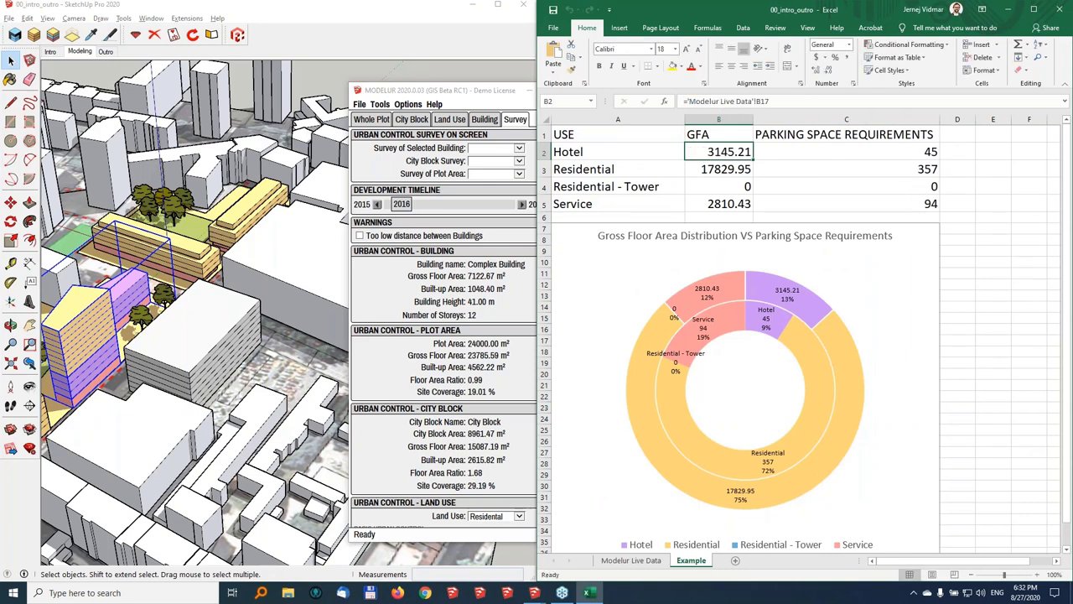
Open the complex building for editing and change the land use of its upper part to Residential - Tower
drag(467, 93, 404, 349)
middle_drag(113, 302, 195, 282)
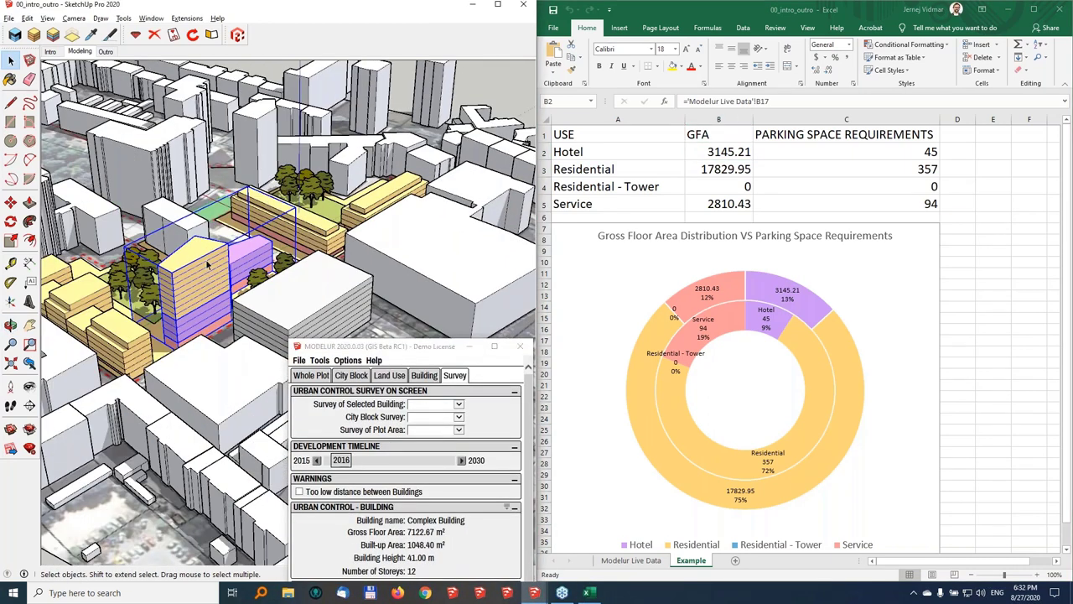
double_click(208, 265)
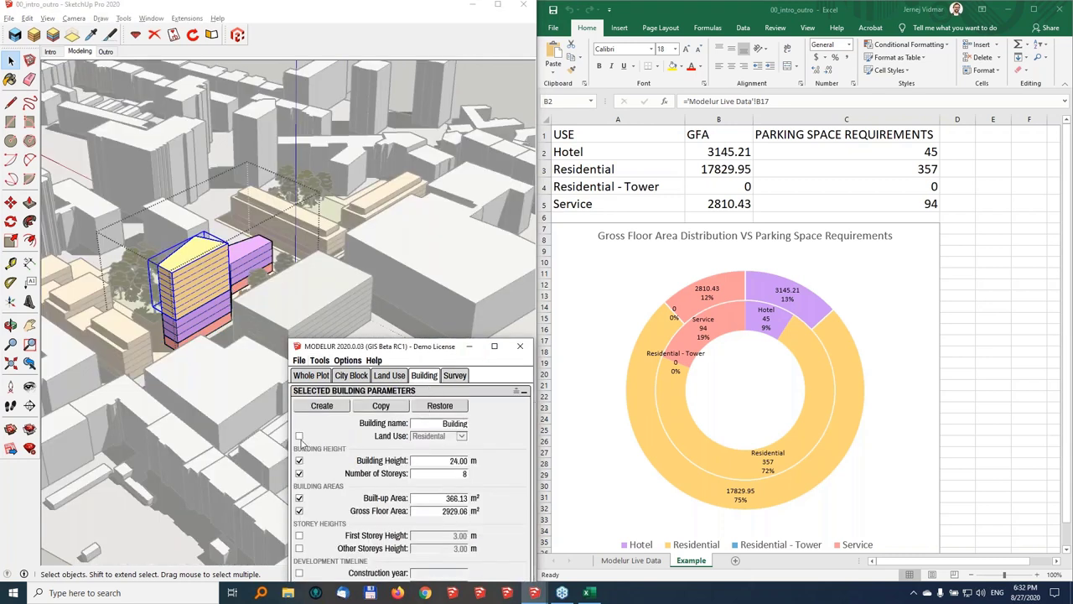
click(299, 436)
click(448, 436)
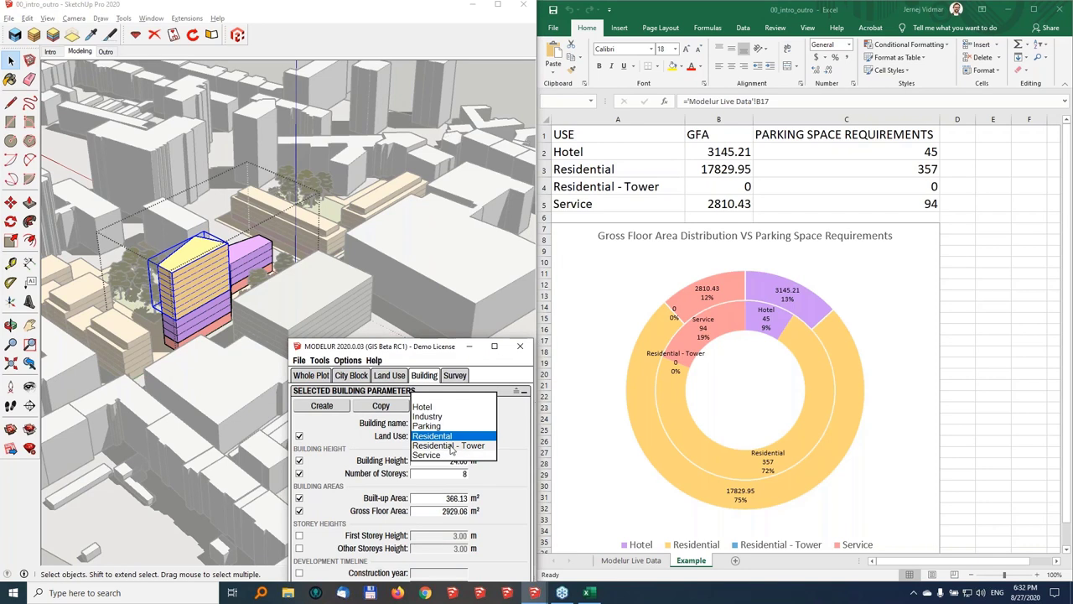
click(448, 447)
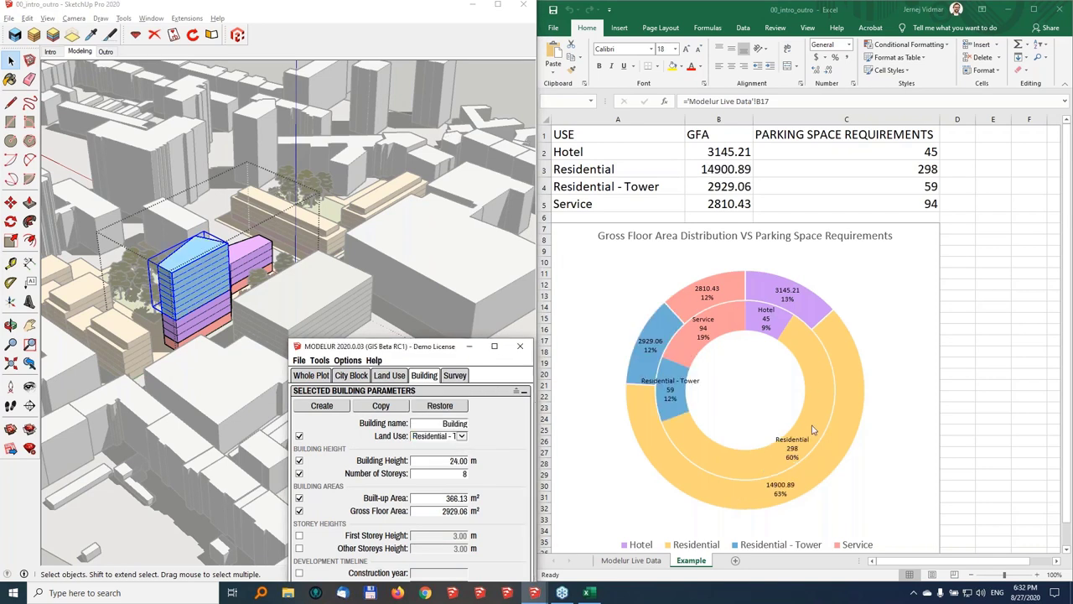
Scale the tower part up to 51 m with 17 storeys, then down to 21 m with 7 storeys
click(196, 269)
key(s)
drag(187, 249, 184, 189)
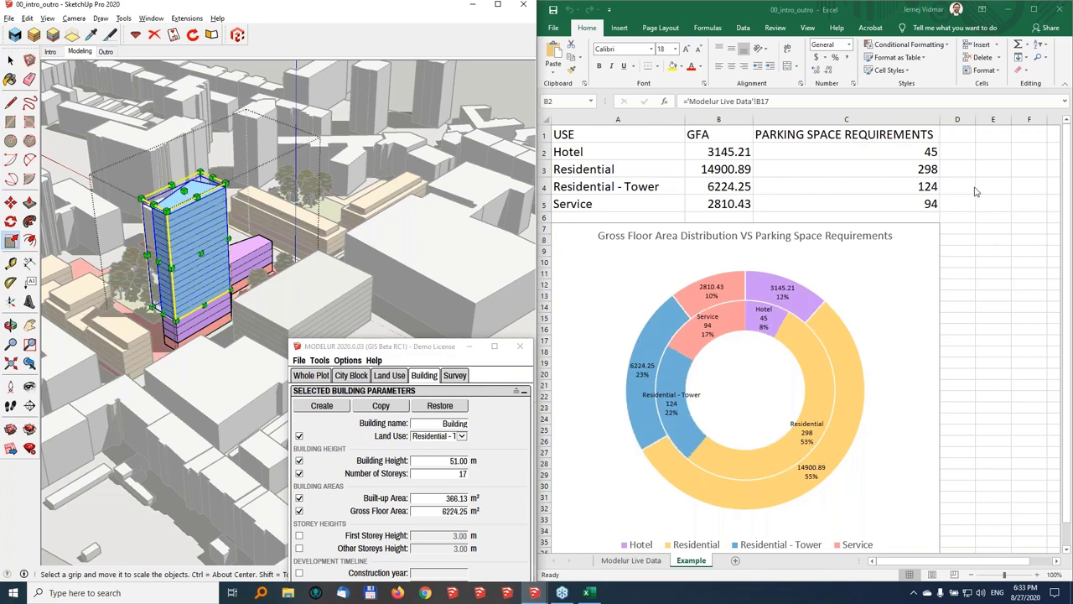
drag(185, 199, 188, 245)
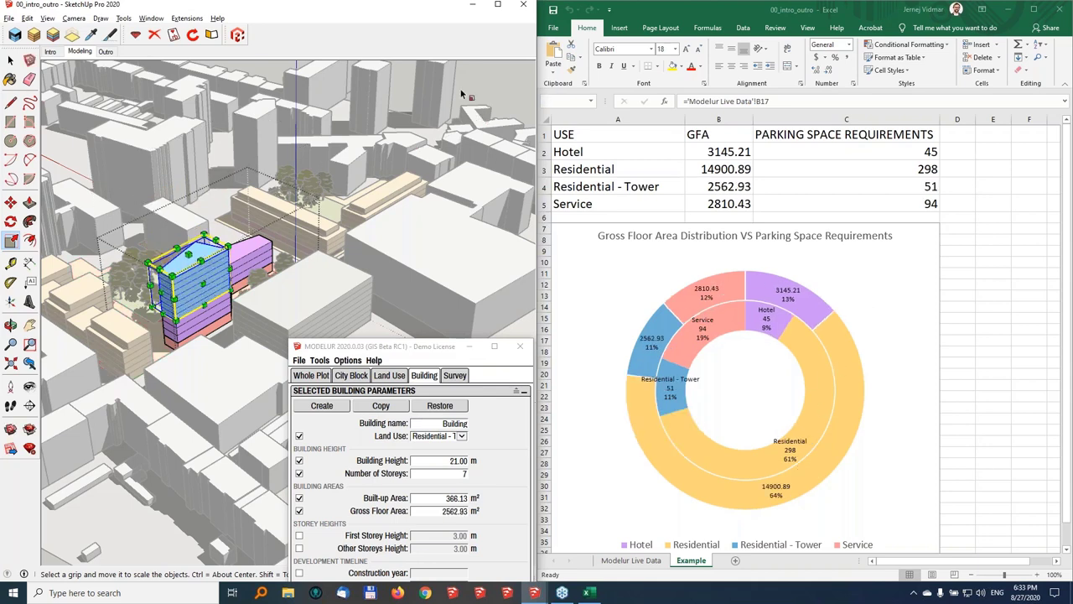
Leave the complex building's editing mode and switch to the 02_interactive_3D_zoning_start model
mouse_move(330, 209)
middle_down()
mouse_move(250, 176)
mouse_move(289, 158)
middle_up()
key(space)
click(365, 76)
click(505, 414)
key(alt+Tab)
key(alt+Tab)
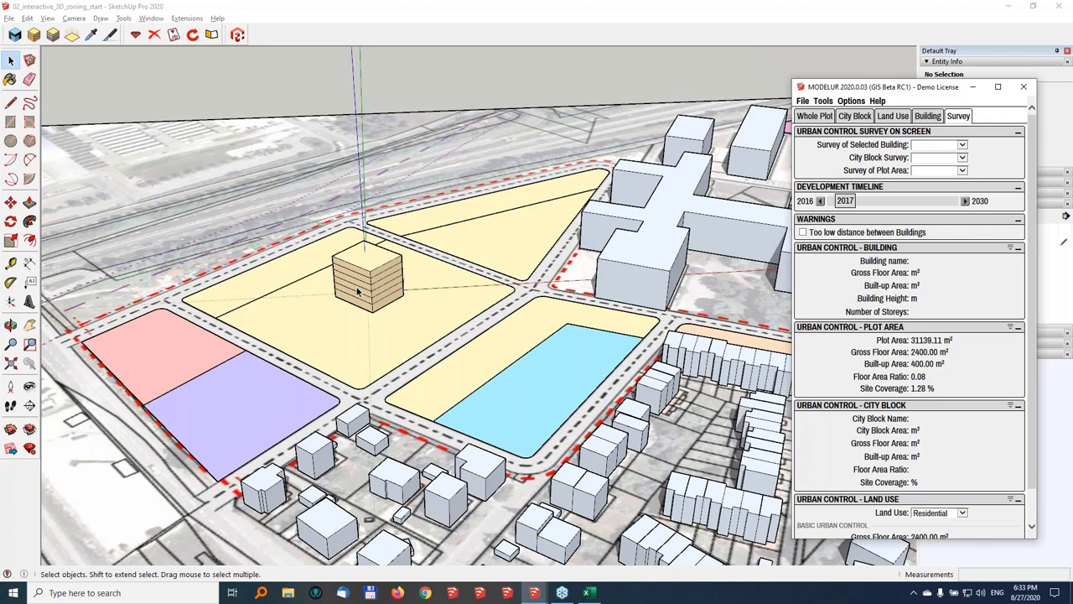
Move the six-storey building off the large yellow block, across the light blue block and onto the pink block near its outer corner
click(358, 291)
key(m)
click(369, 313)
click(562, 412)
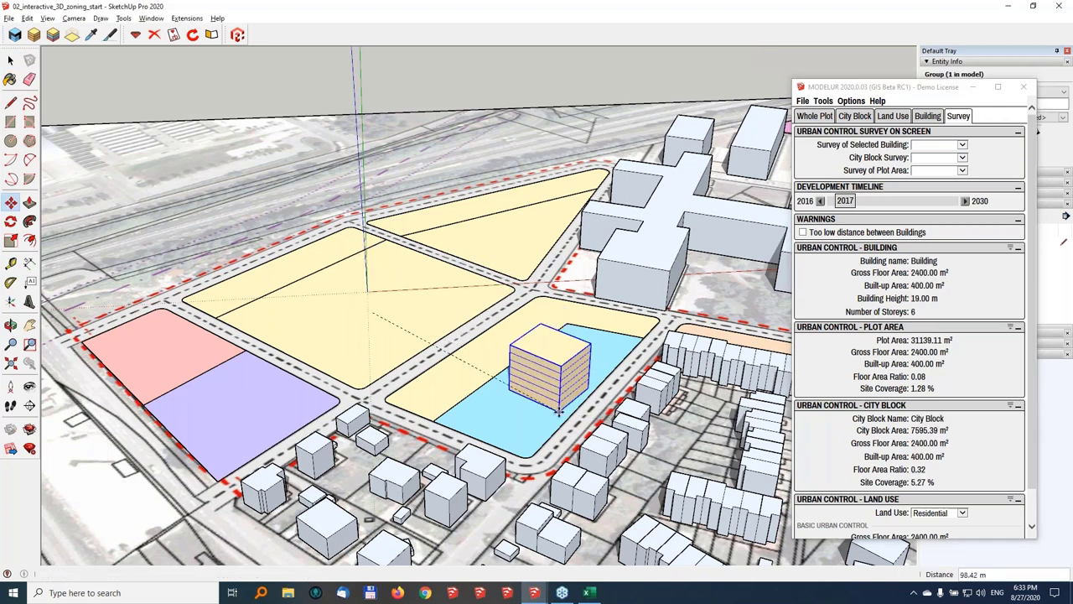
click(560, 412)
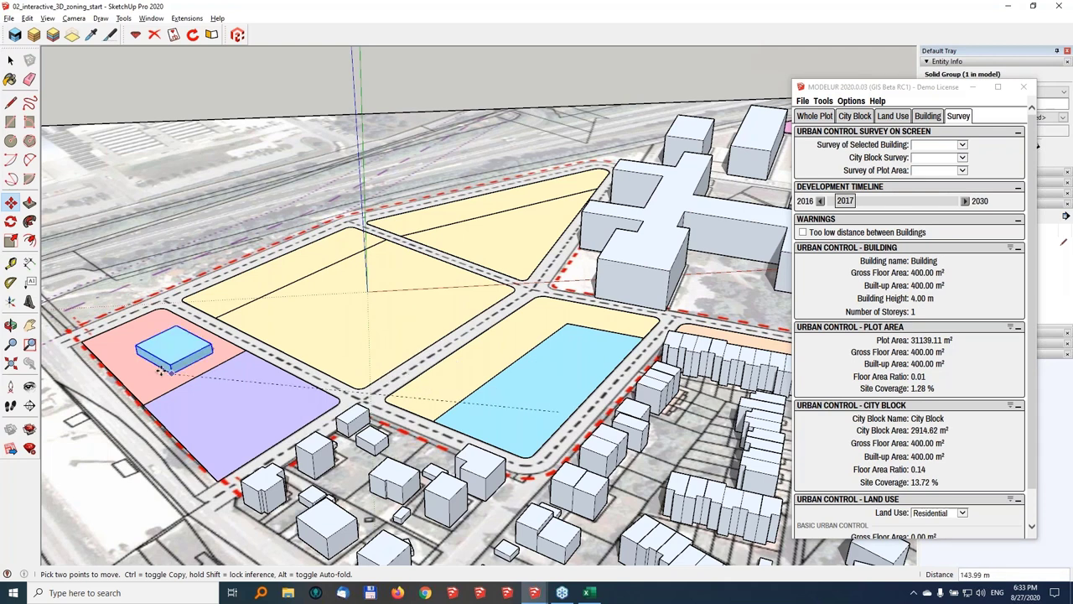
click(260, 435)
click(136, 361)
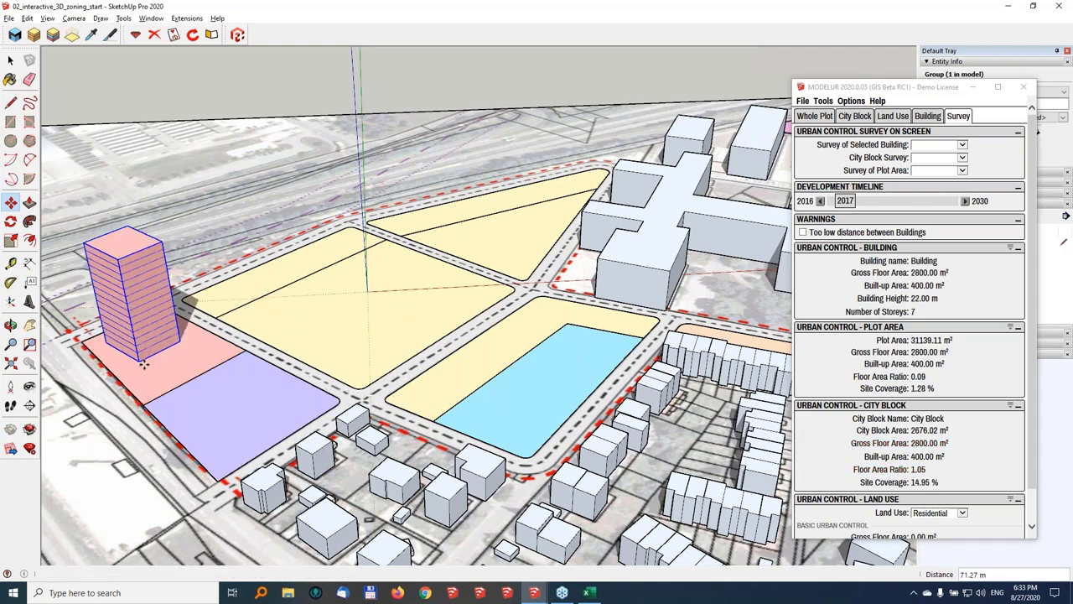
middle_drag(191, 394, 356, 418)
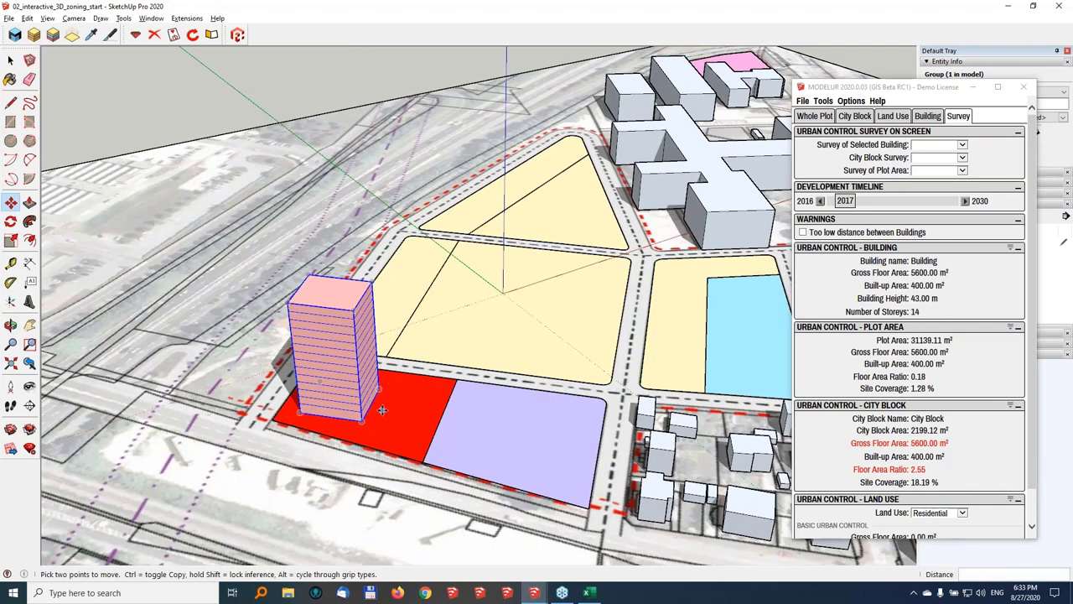
Check the city block's parameters and set the on-screen City Block Survey to Full
click(846, 119)
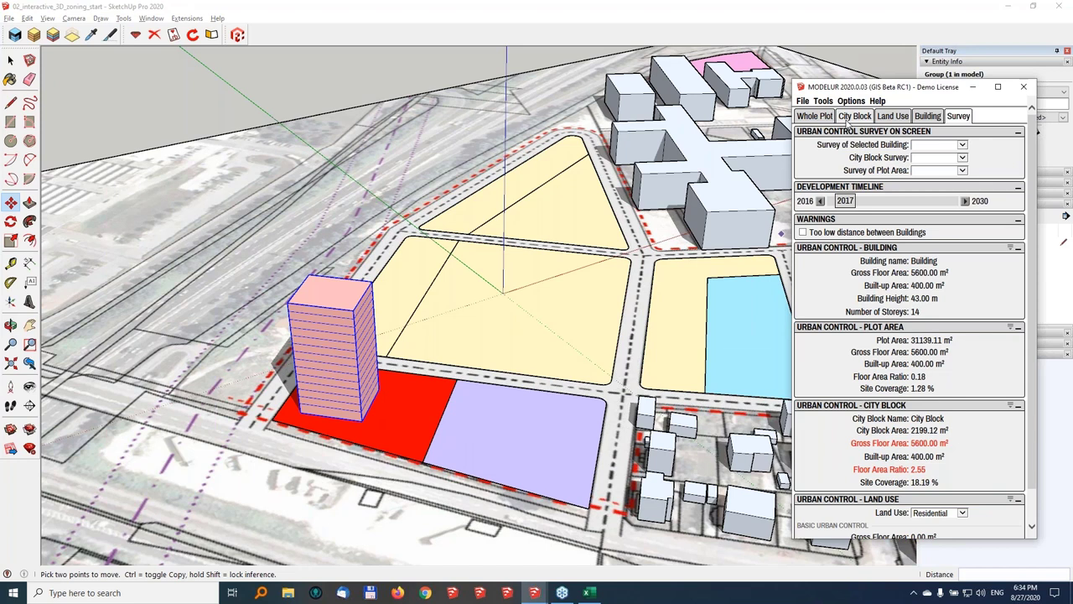
click(853, 116)
double_click(964, 202)
click(956, 117)
click(962, 157)
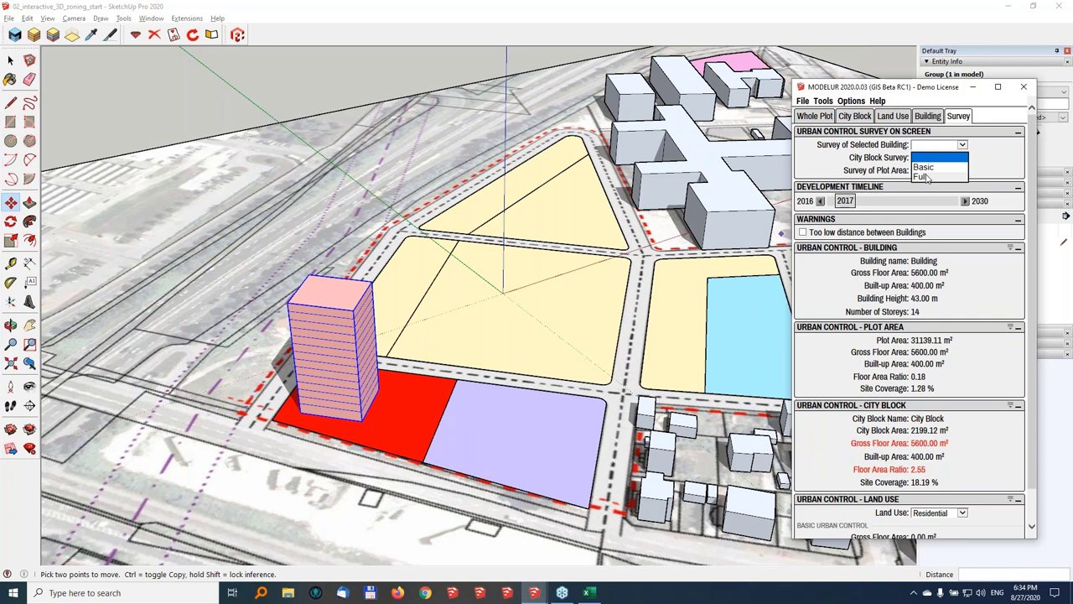
click(935, 177)
Scale the building along the green axis to a built-up area of 354 m², then widen it to about 435 m²
middle_drag(458, 363, 388, 383)
click(11, 202)
key(space)
key(s)
drag(391, 372, 386, 372)
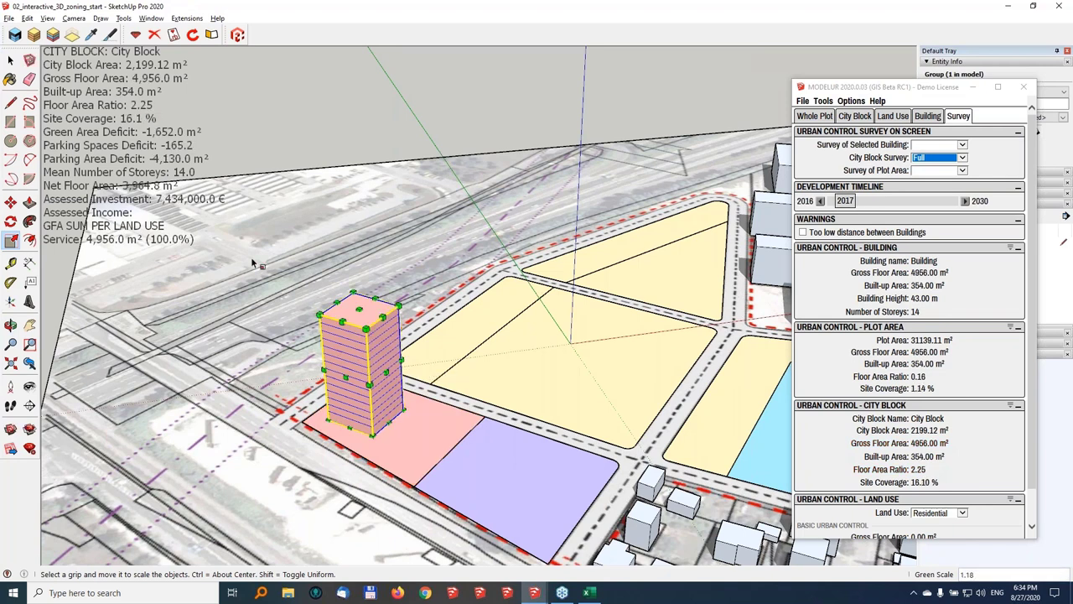
drag(386, 372, 396, 374)
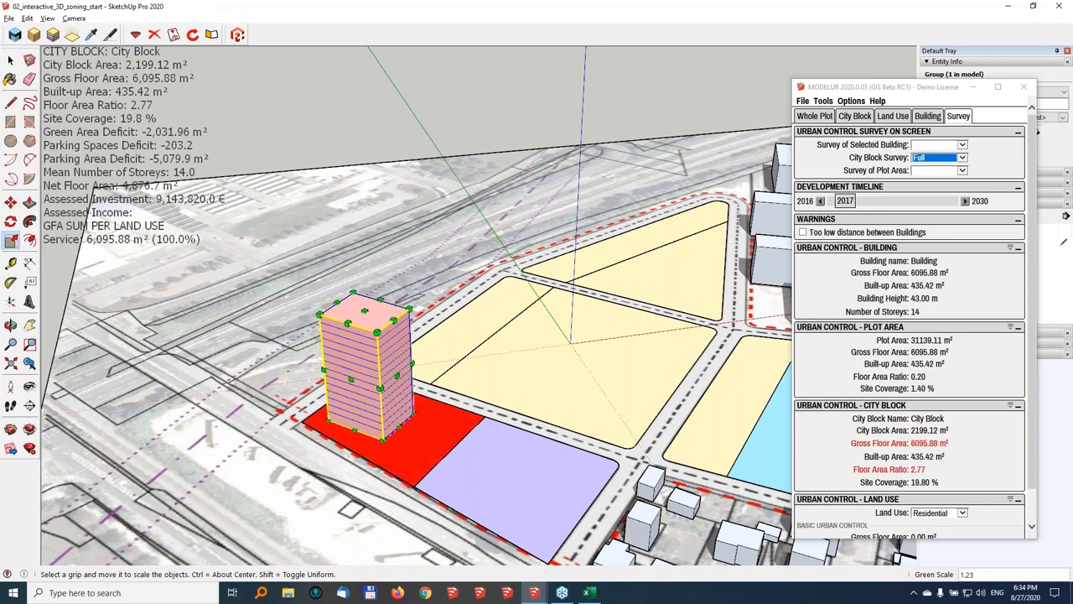
Set the selected building's built-up area to 393 m² in its building parameters
click(930, 117)
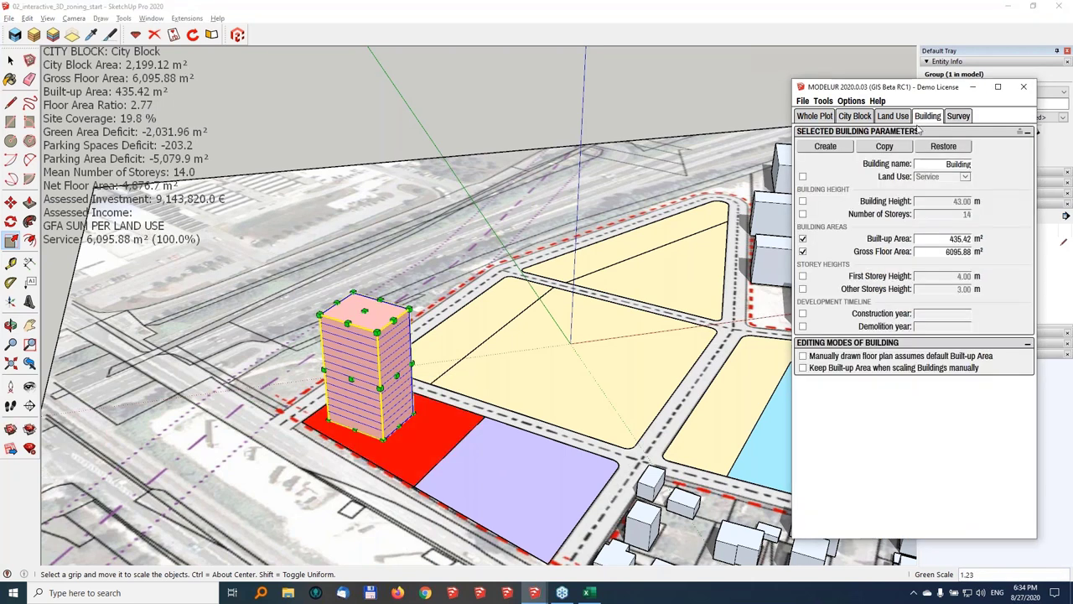
double_click(941, 239)
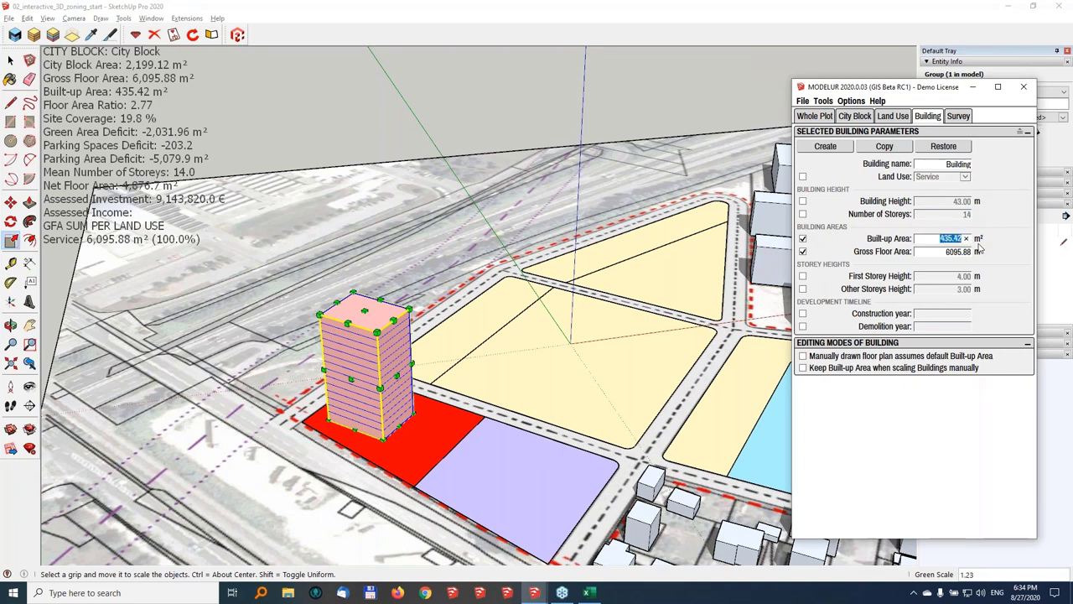
text(393)
key(Return)
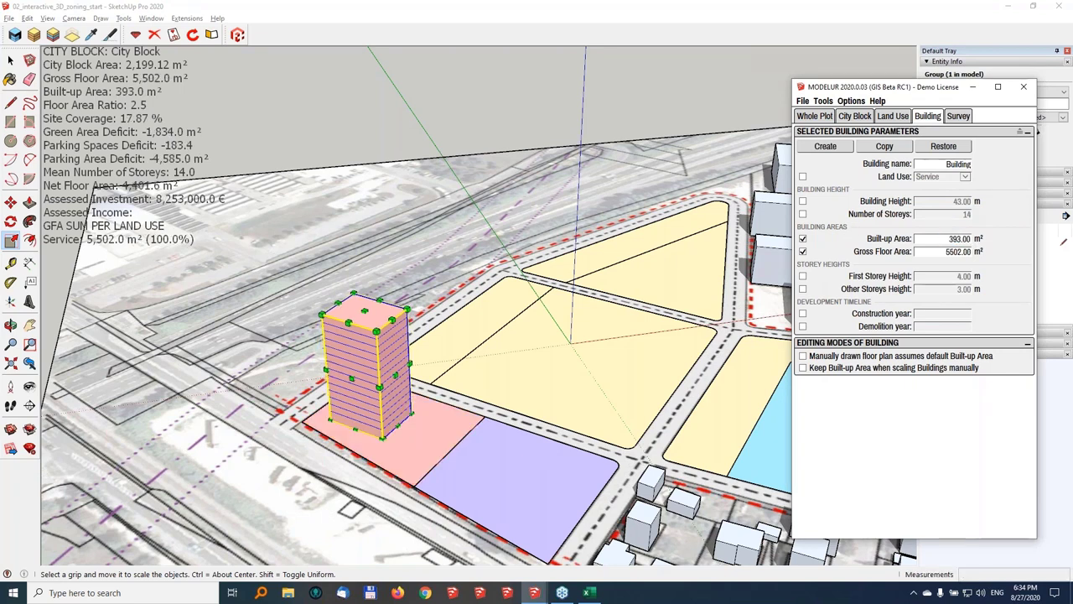
Test the zoning limit by setting the selected building's built-up area to 394 m², then return it to 393 m²
click(943, 239)
key(Return)
key(Return)
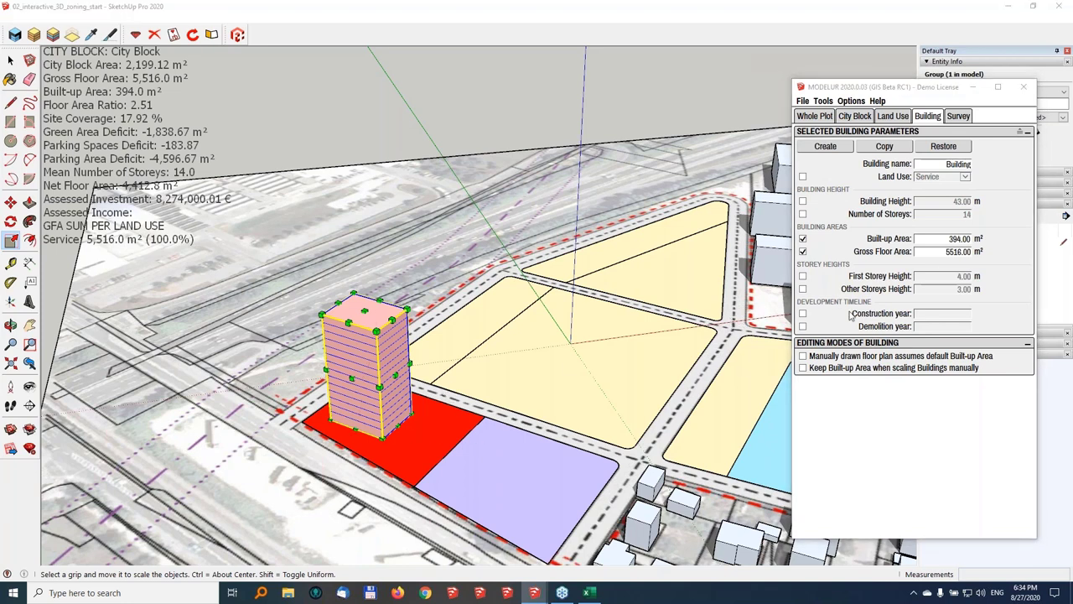
click(1005, 289)
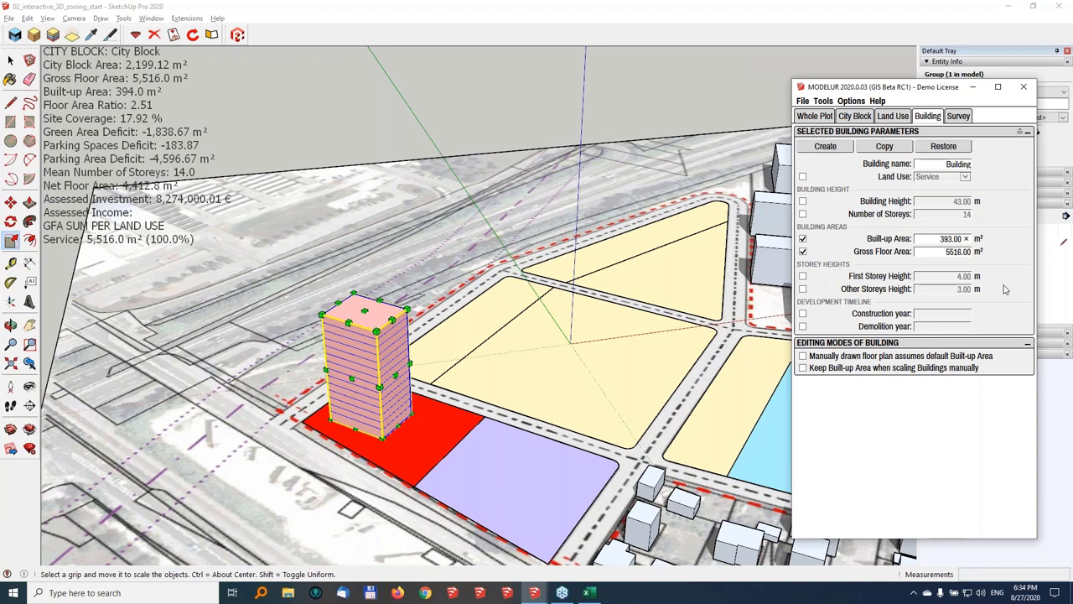
key(Return)
Move the 14-storey building on the pink block away from the outer street edge, toward the block's rear
middle_drag(470, 315, 494, 428)
scroll(445, 356, up, 2)
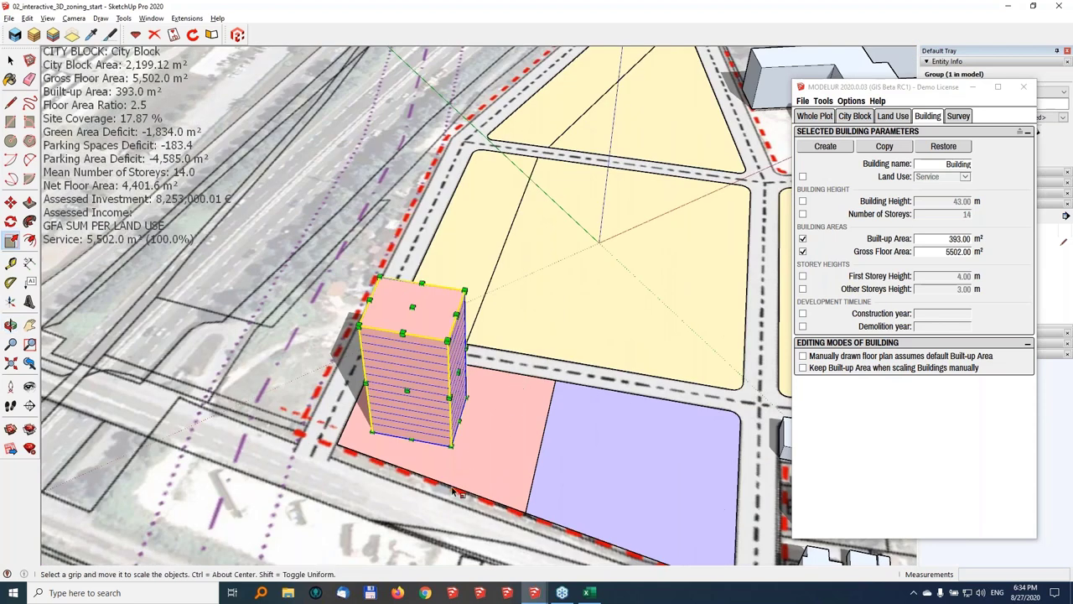
key(m)
click(443, 453)
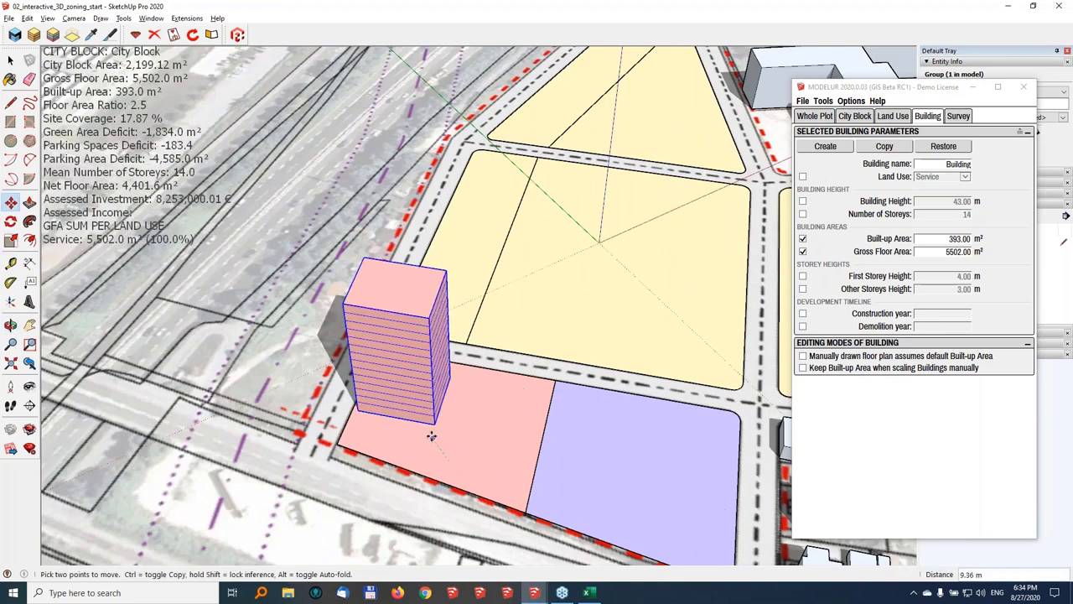
click(429, 421)
middle_drag(496, 414, 415, 396)
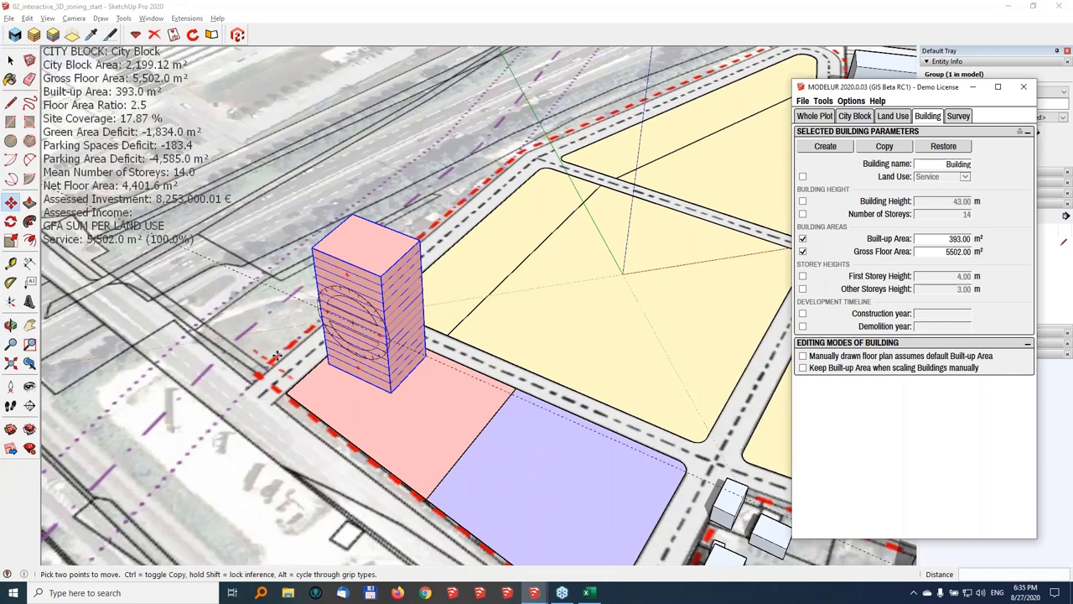
middle_drag(501, 383, 502, 335)
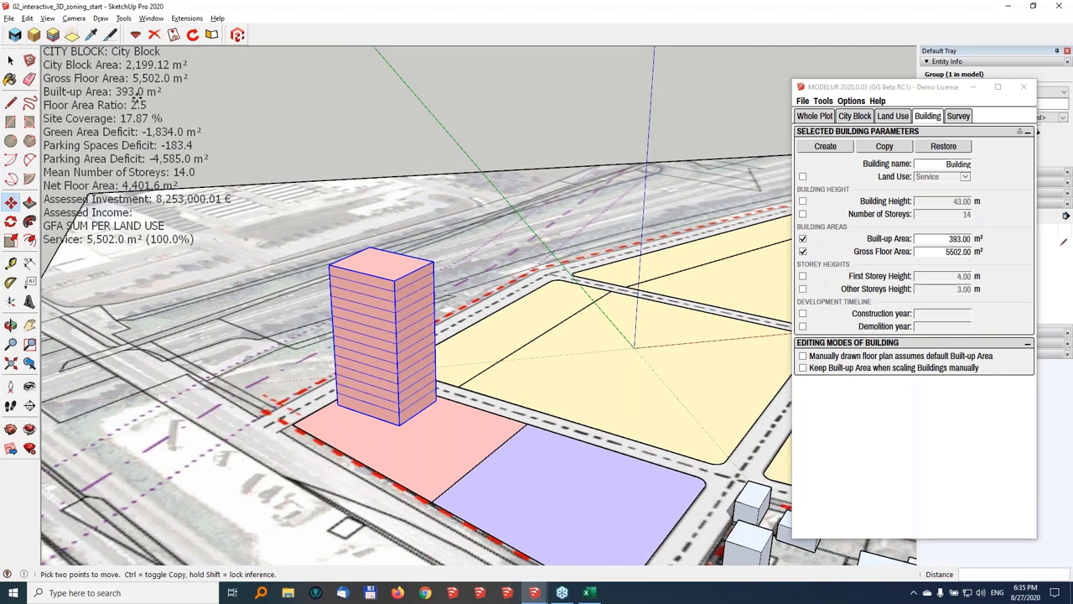
Enable keeping the built-up area during manual scaling and scale the building along the green axis by 0.66
click(803, 370)
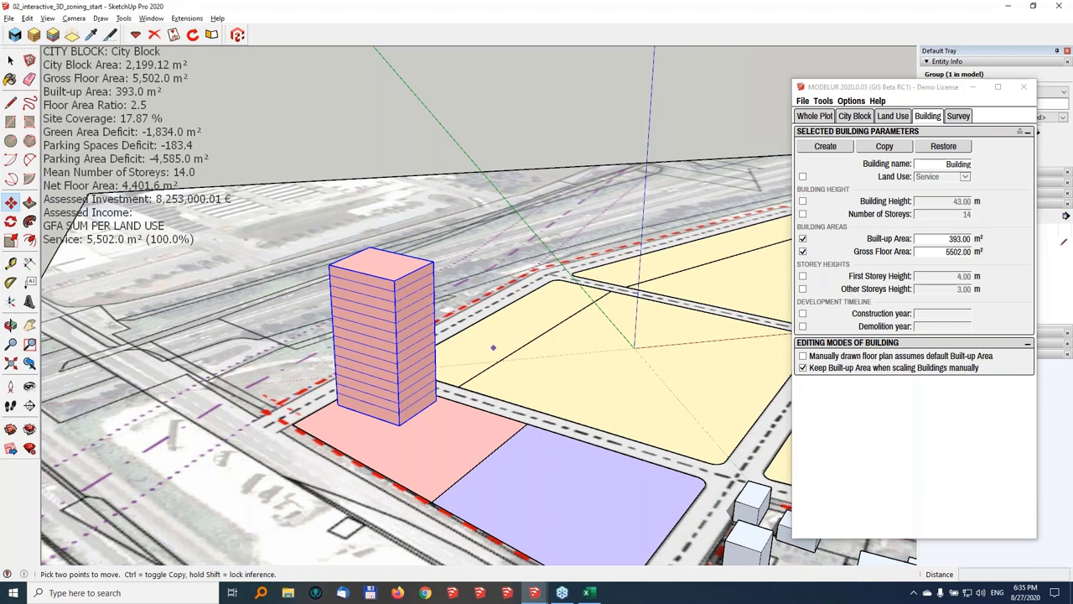
middle_drag(493, 347, 436, 312)
key(s)
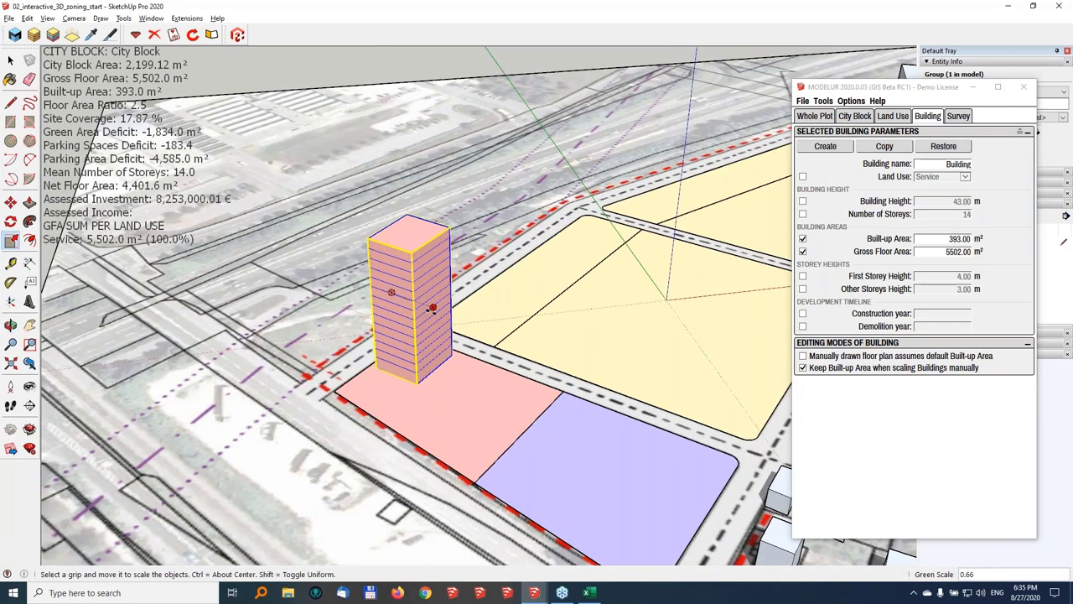
click(432, 308)
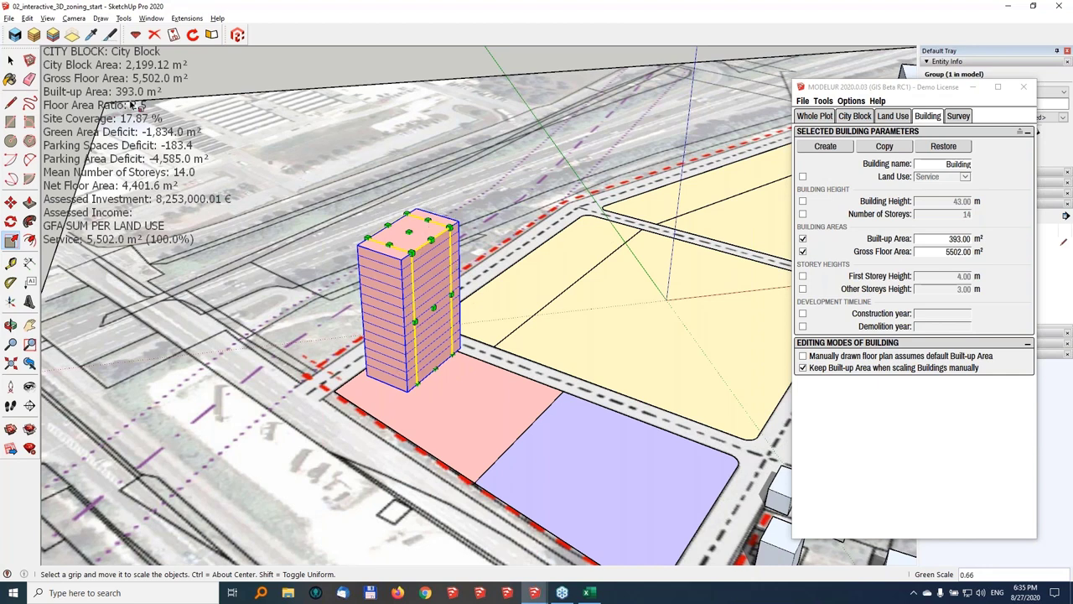
key(o)
middle_drag(326, 198, 327, 168)
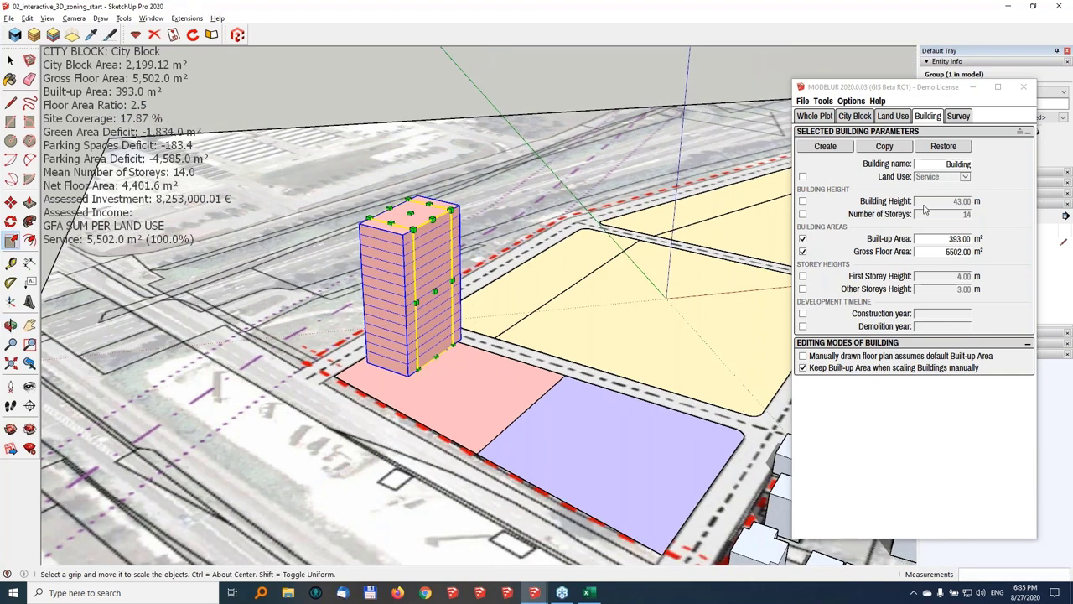
Move the reshaped building on the pink block slightly forward toward the outer street edge
middle_drag(499, 320, 496, 406)
key(m)
drag(457, 411, 446, 432)
middle_drag(547, 443, 696, 336)
shift+middle_drag(696, 337, 537, 389)
scroll(534, 389, down, 3)
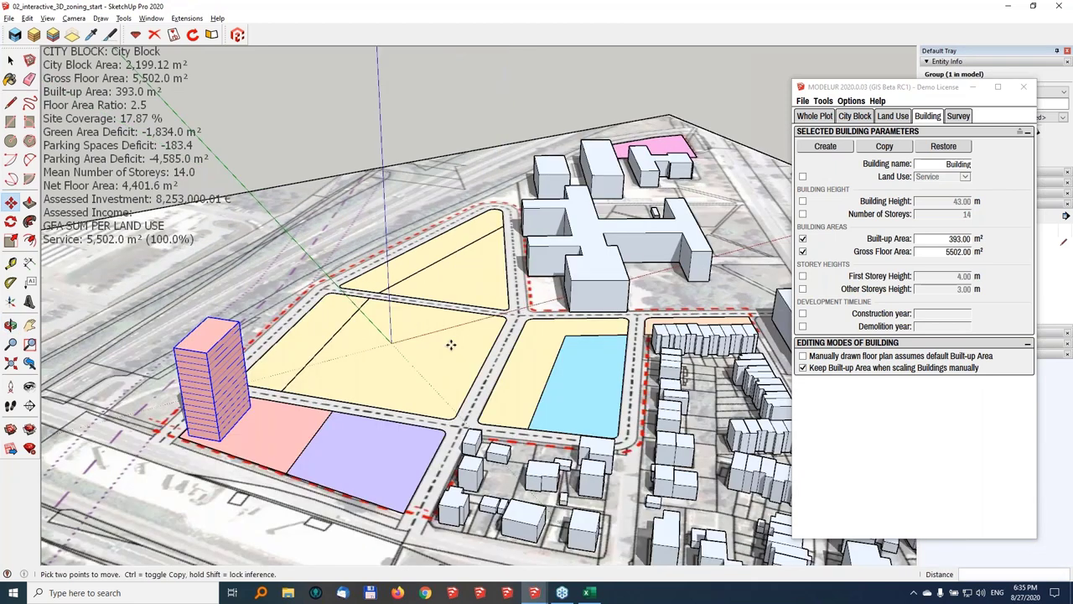
Shift the Modelur window clear of the tag list and make Alternative 1 the active, visible tag
key(space)
click(921, 93)
drag(921, 95, 787, 63)
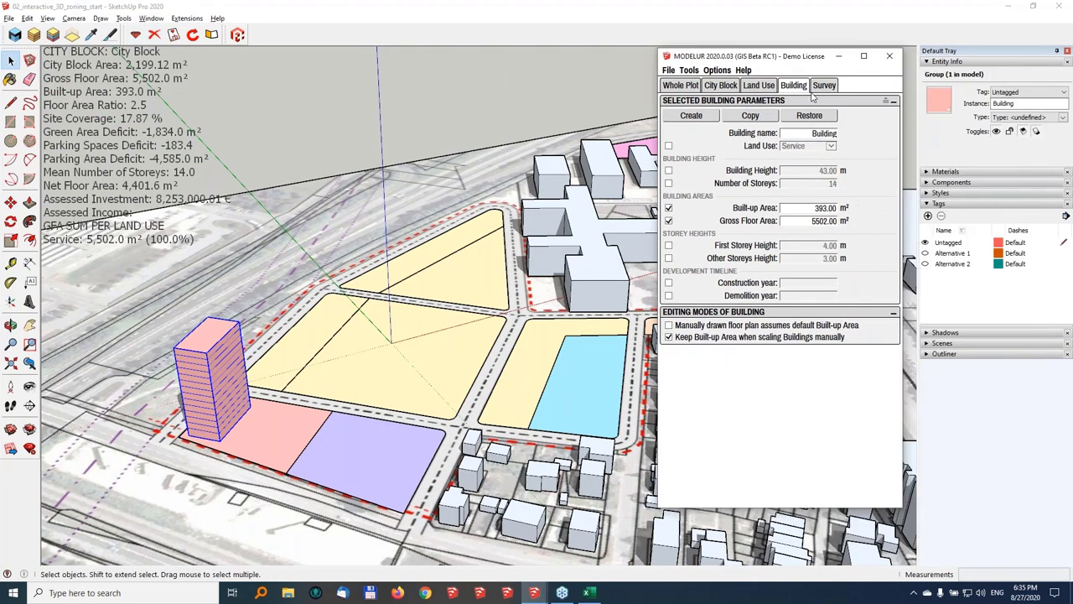
click(1062, 253)
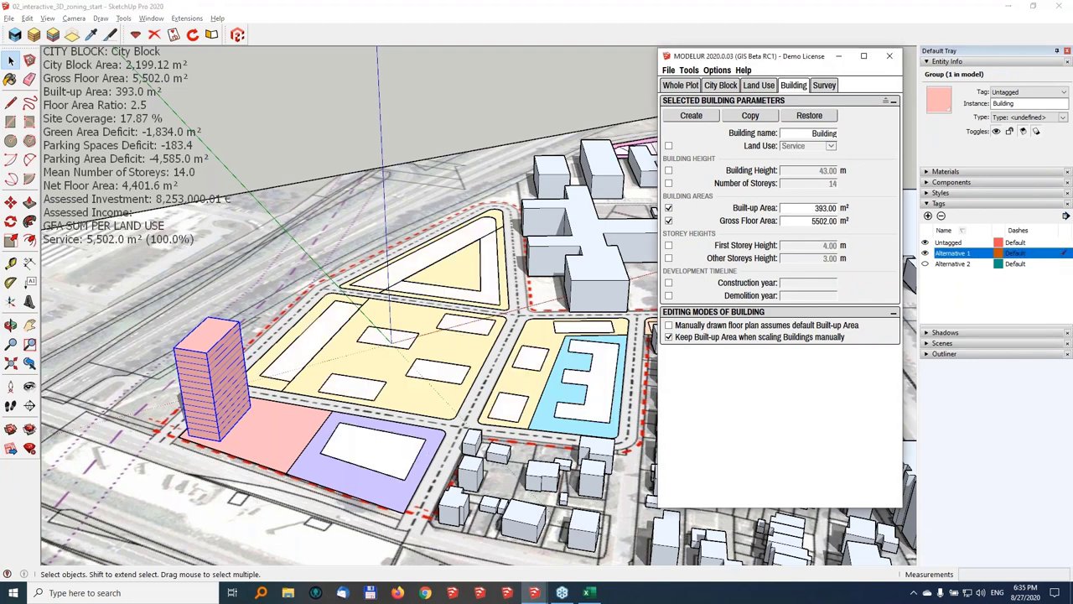
Explode the Alternative 1 footprint group and convert all its footprints into Modelur buildings
drag(417, 355, 396, 335)
right_click(398, 335)
click(438, 398)
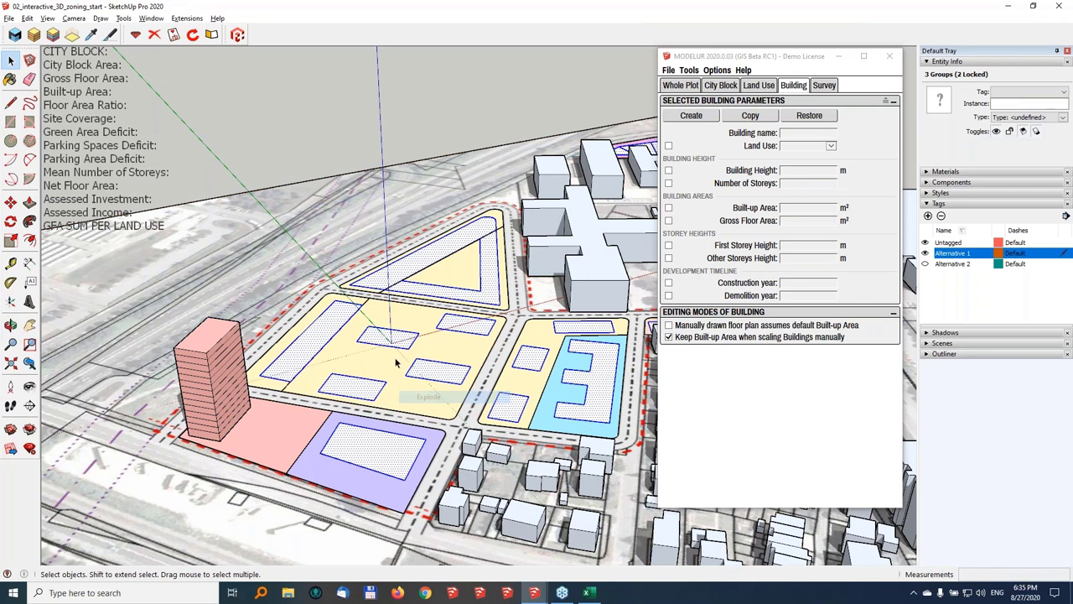
middle_drag(397, 362, 310, 416)
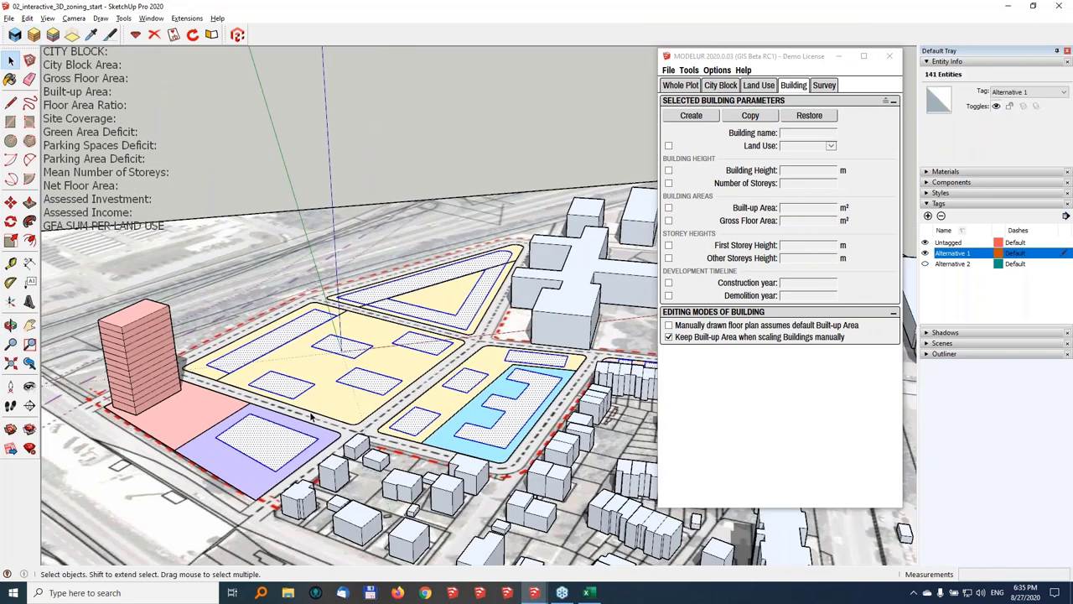
key(shift+b)
middle_drag(316, 334, 369, 356)
middle_drag(341, 419, 340, 416)
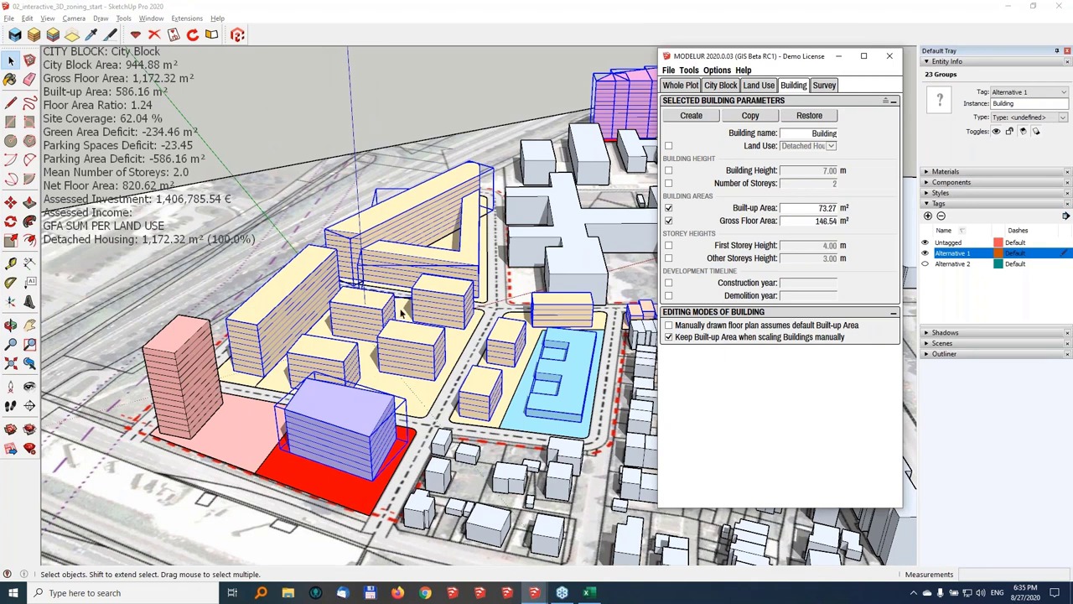
Scale the residential building near the front corner of the large yellow block vertically to 29 storeys, 88 m high
middle_drag(401, 312, 444, 339)
click(460, 319)
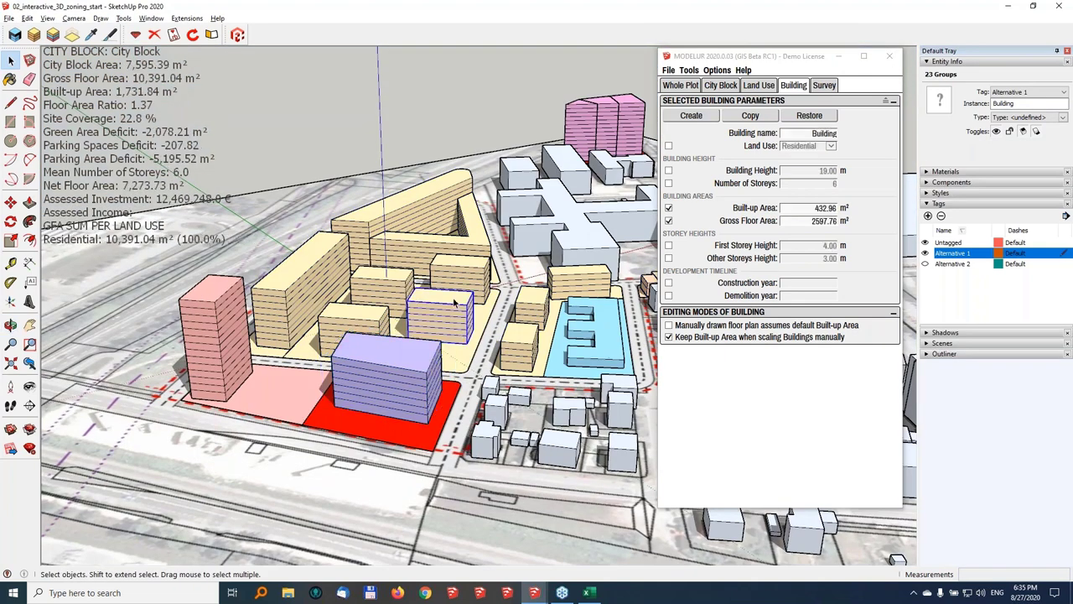
key(s)
drag(440, 301, 440, 134)
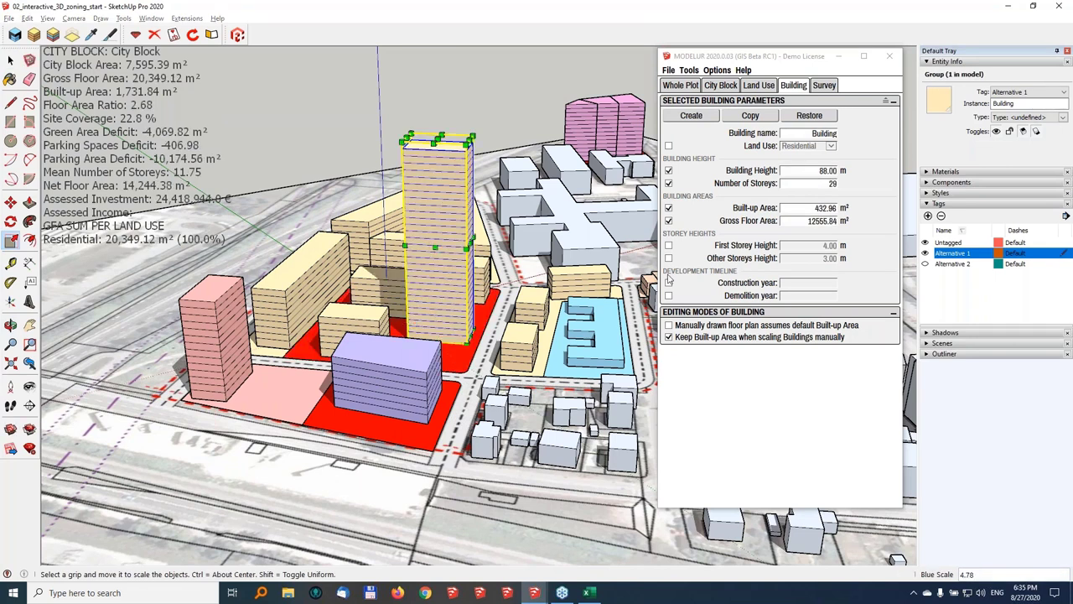
Change the tower's land use to Hotel and scale it down to six storeys, 19 m high
click(771, 171)
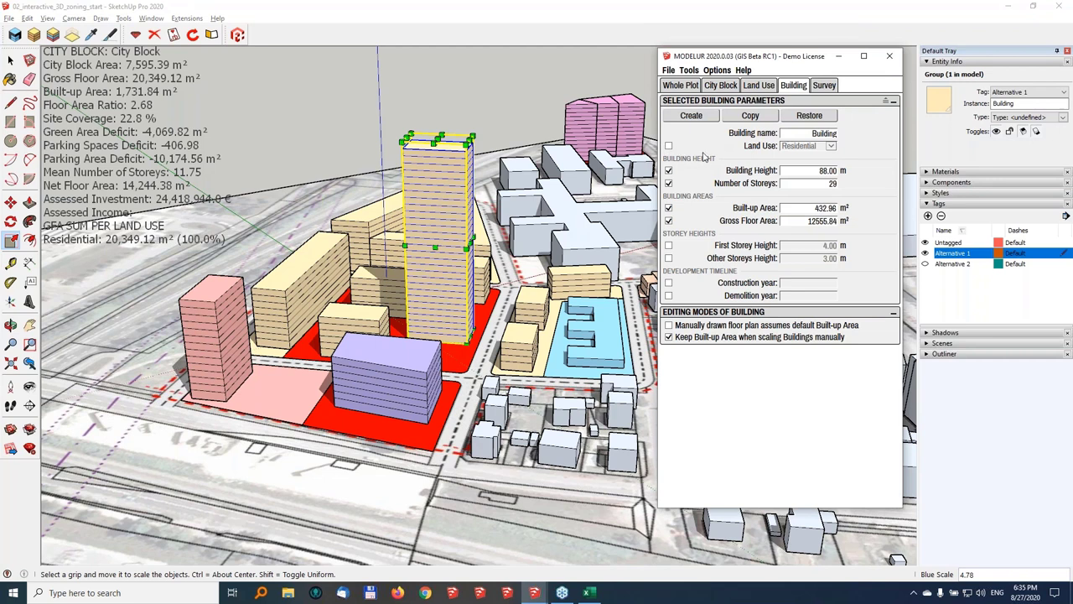
click(668, 146)
click(800, 146)
click(801, 147)
click(803, 147)
click(814, 109)
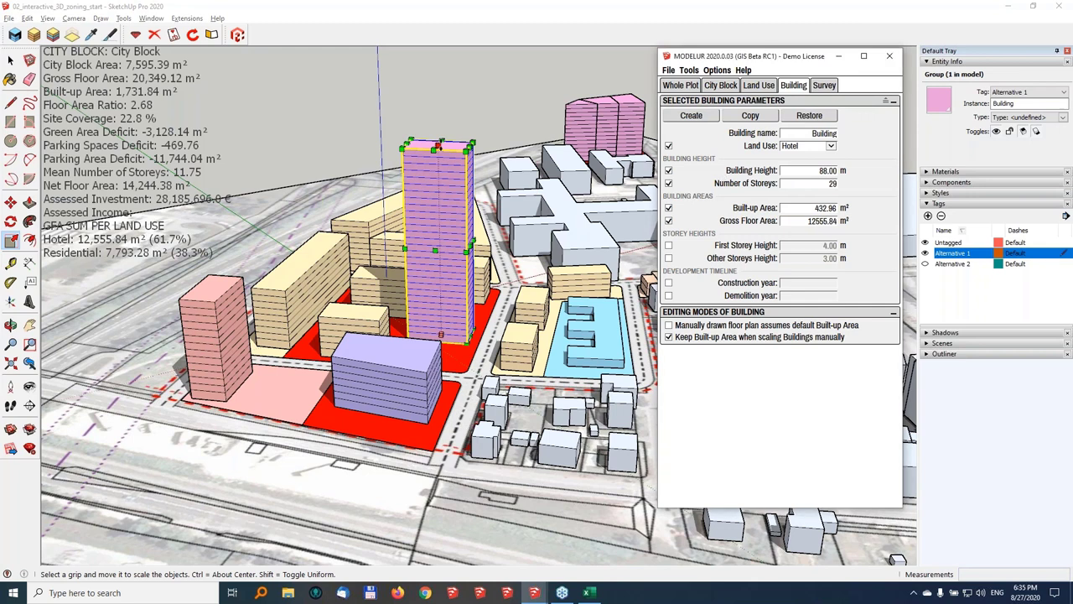
click(438, 146)
drag(435, 148, 437, 294)
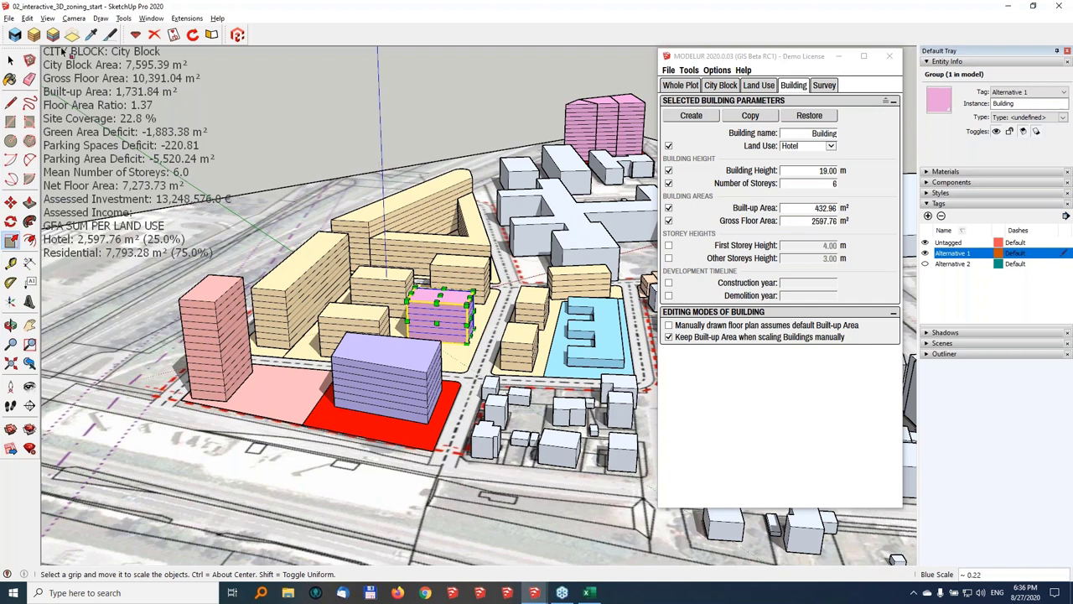
Open the model 02_interactive_3D_zoning_end without saving changes to the current file
click(8, 18)
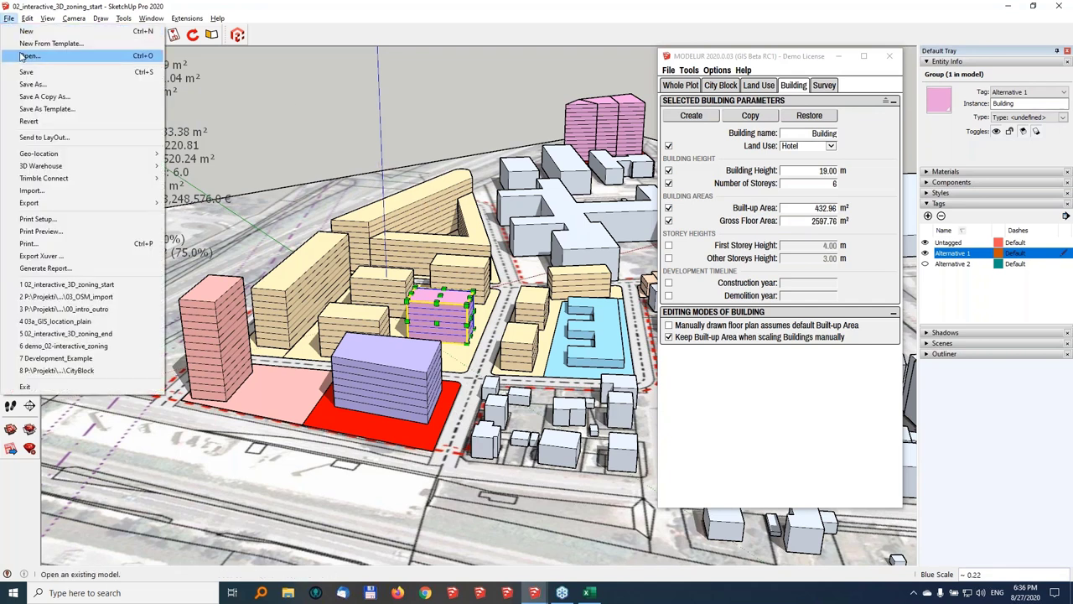
click(28, 55)
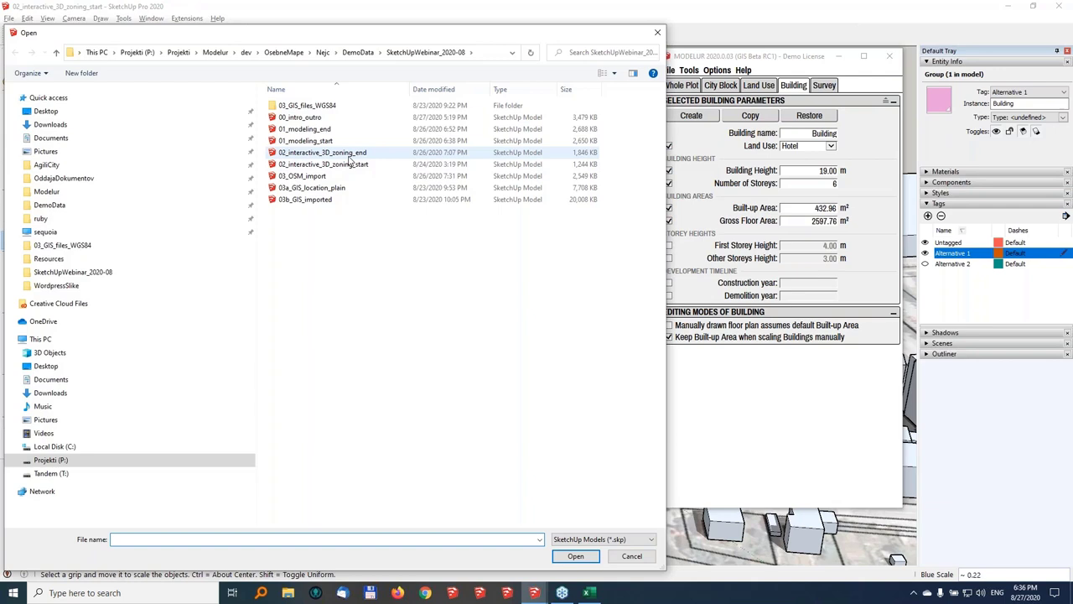
click(348, 153)
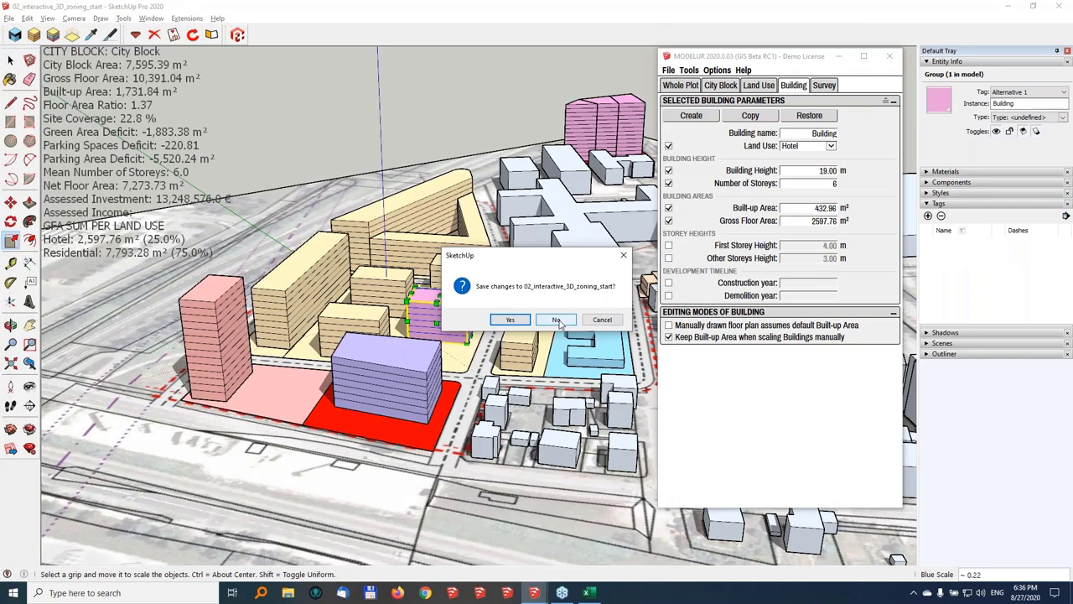
click(556, 319)
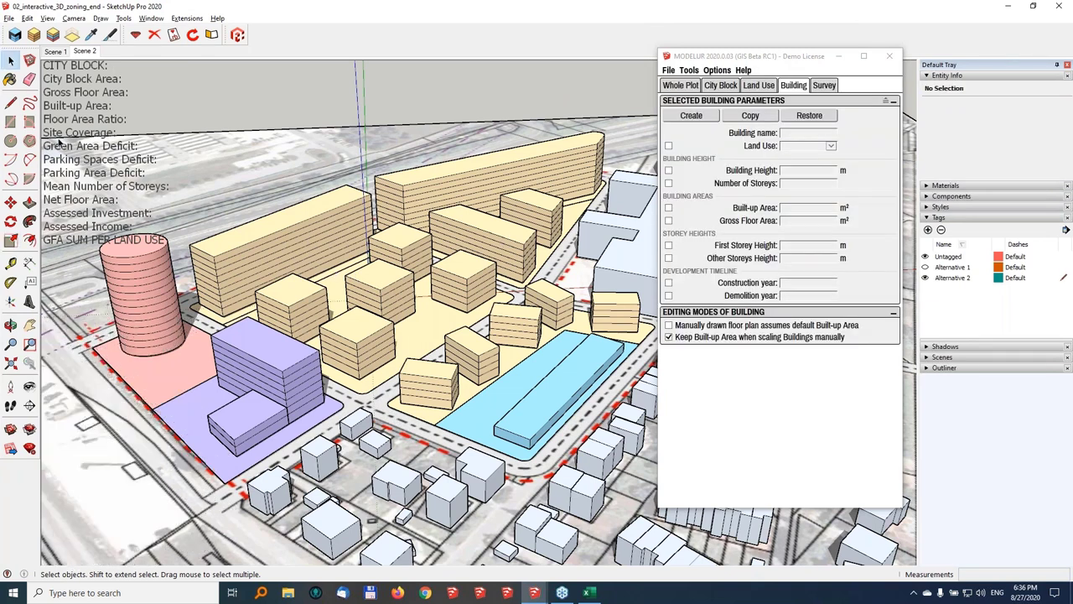
Show Scene 1 with the Alternative 1 layout and examine the commands available for managing scenes
click(55, 51)
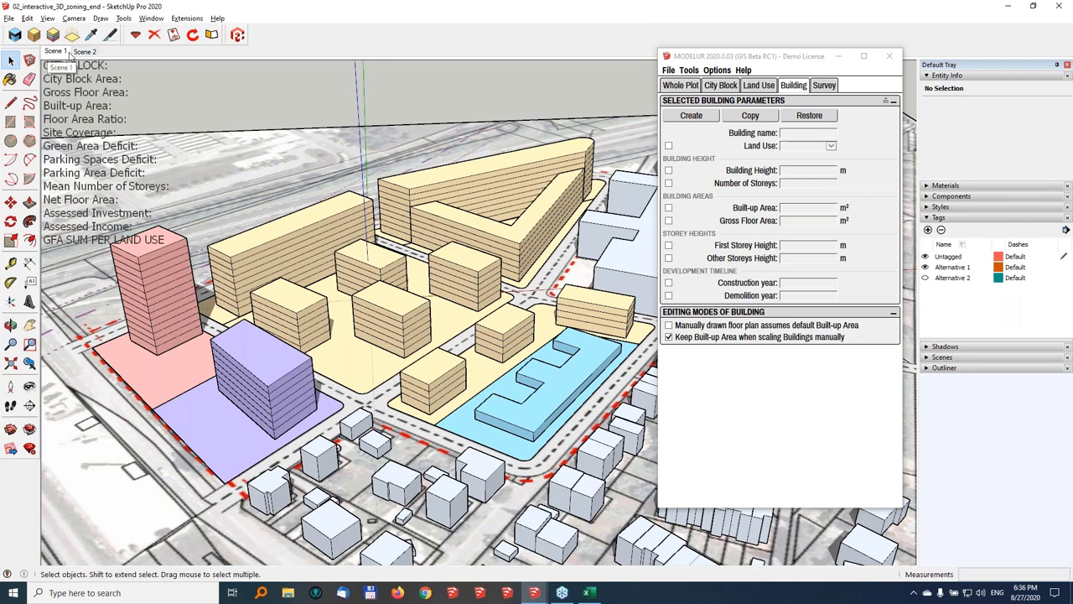
click(47, 17)
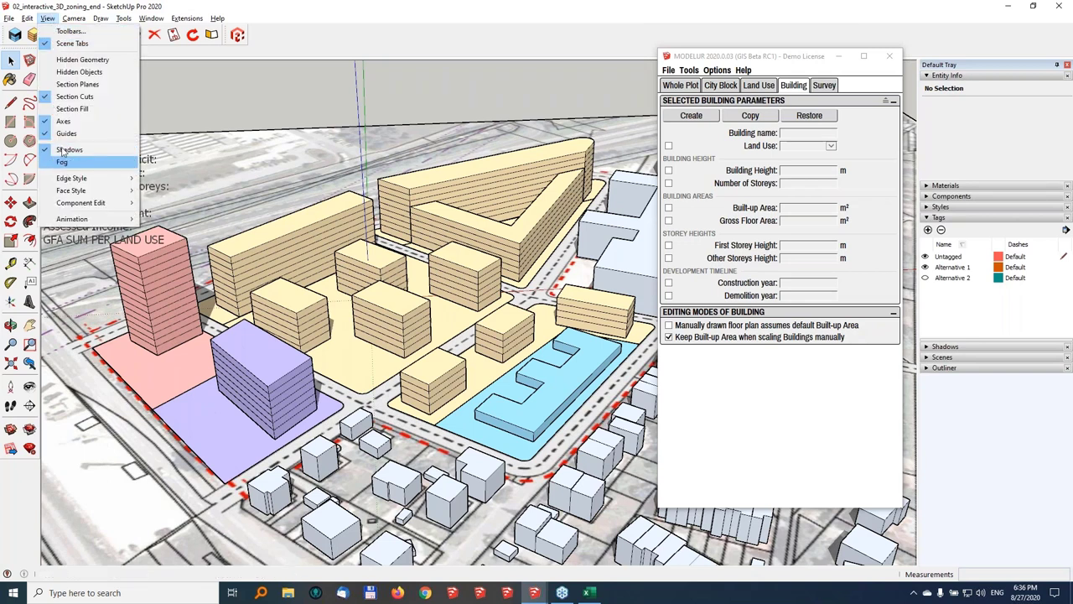
mouse_move(77, 222)
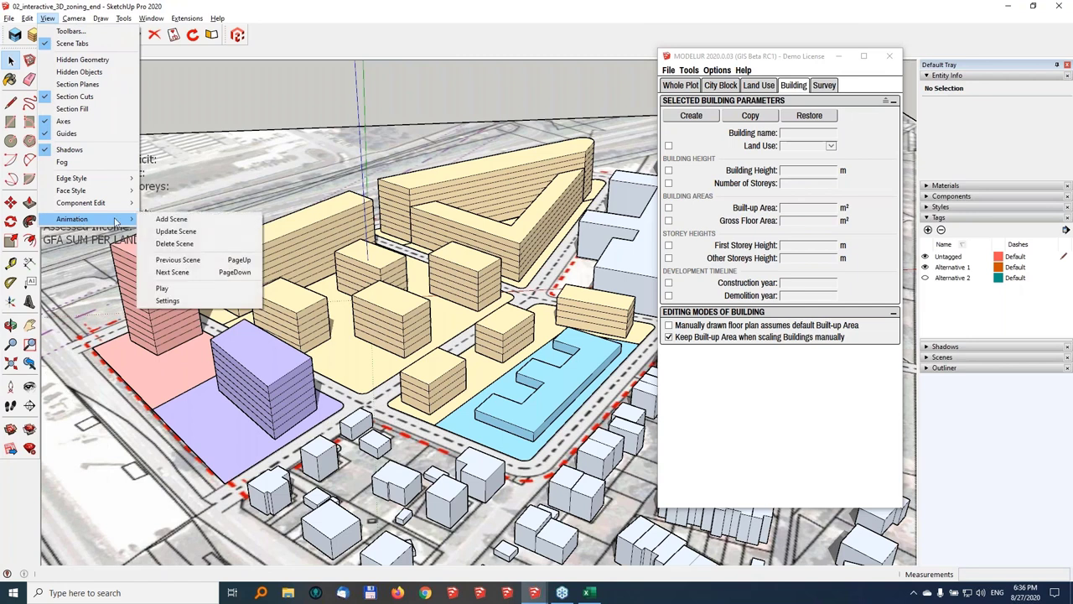
click(209, 55)
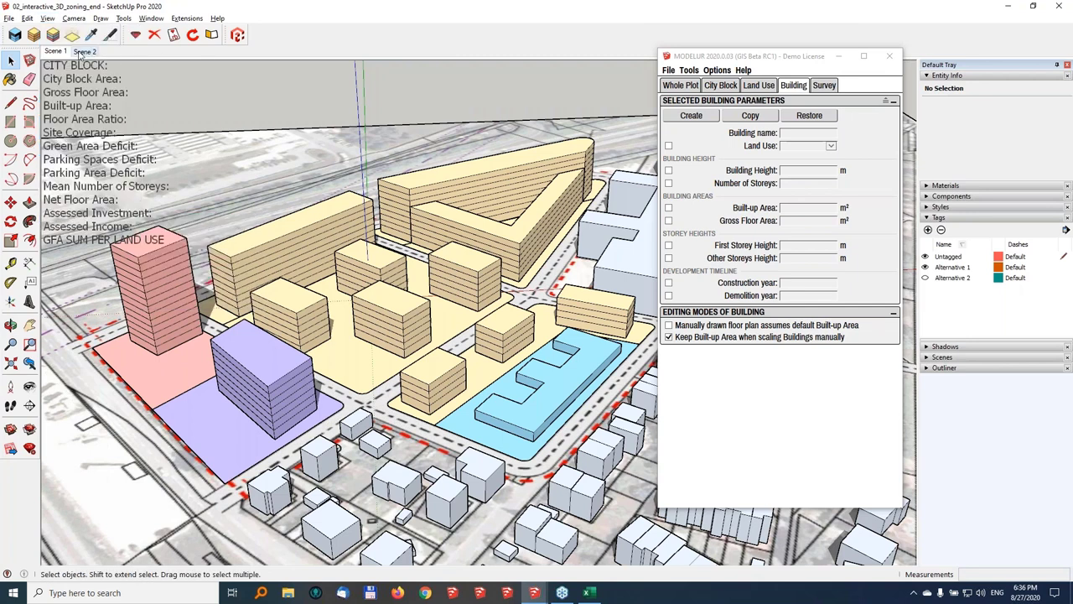
click(54, 51)
Clear the on-screen City Block Survey and set the Survey of Plot Area to Full
click(824, 84)
click(803, 128)
click(789, 127)
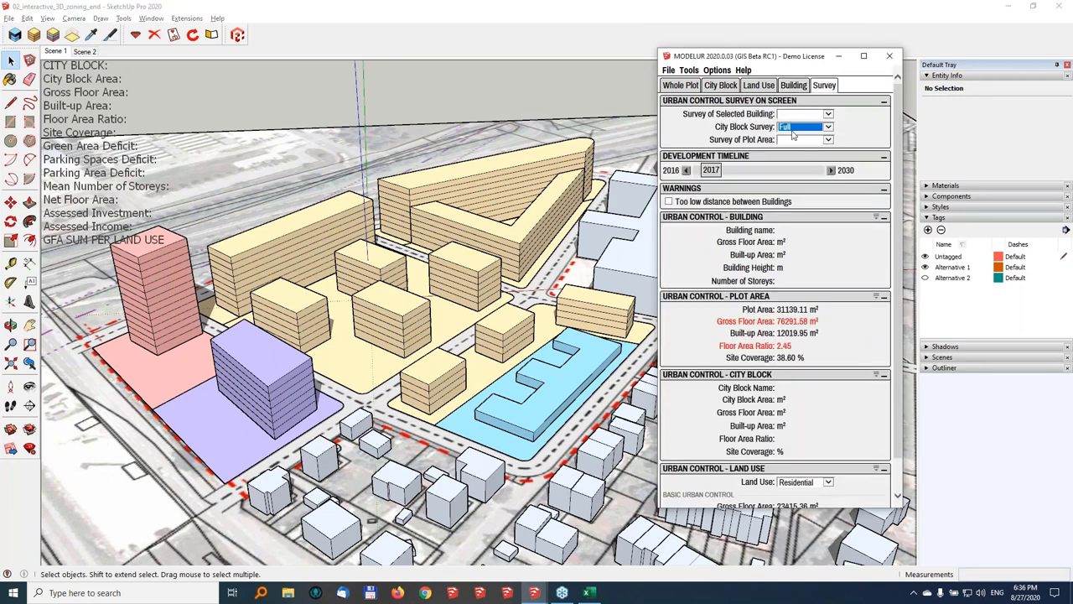
click(792, 139)
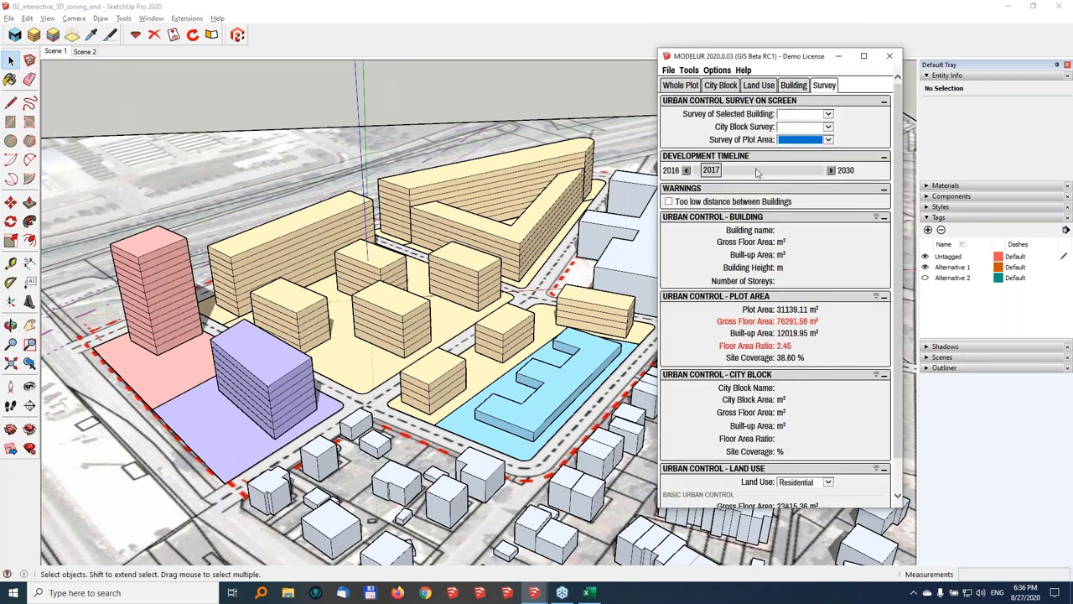
Compare the whole-plot survey between Scene 2 and Scene 1, and hide the Alternative 1 tag
click(85, 51)
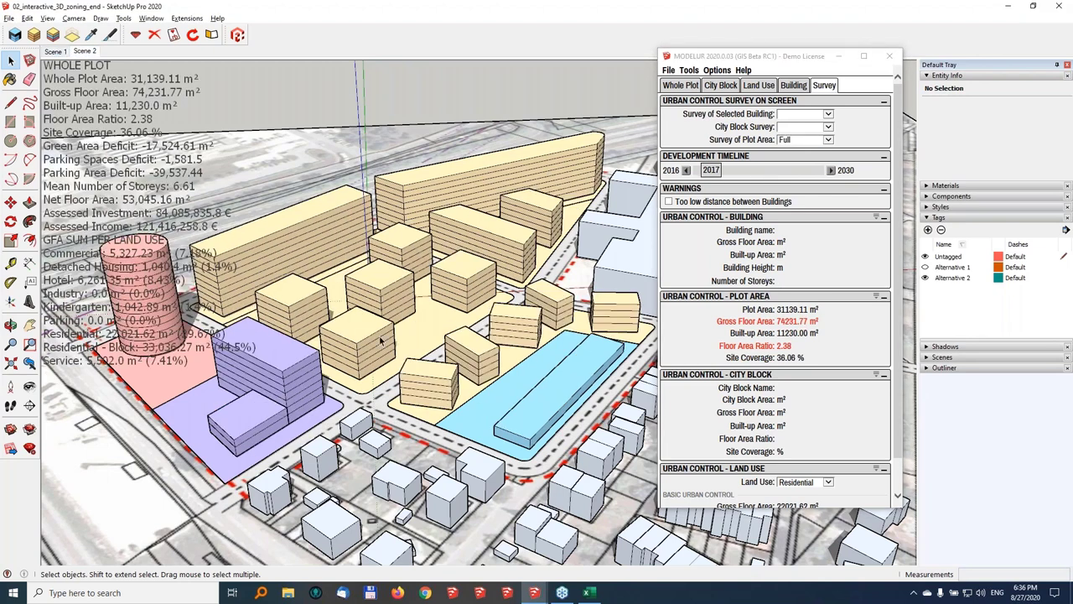
click(55, 51)
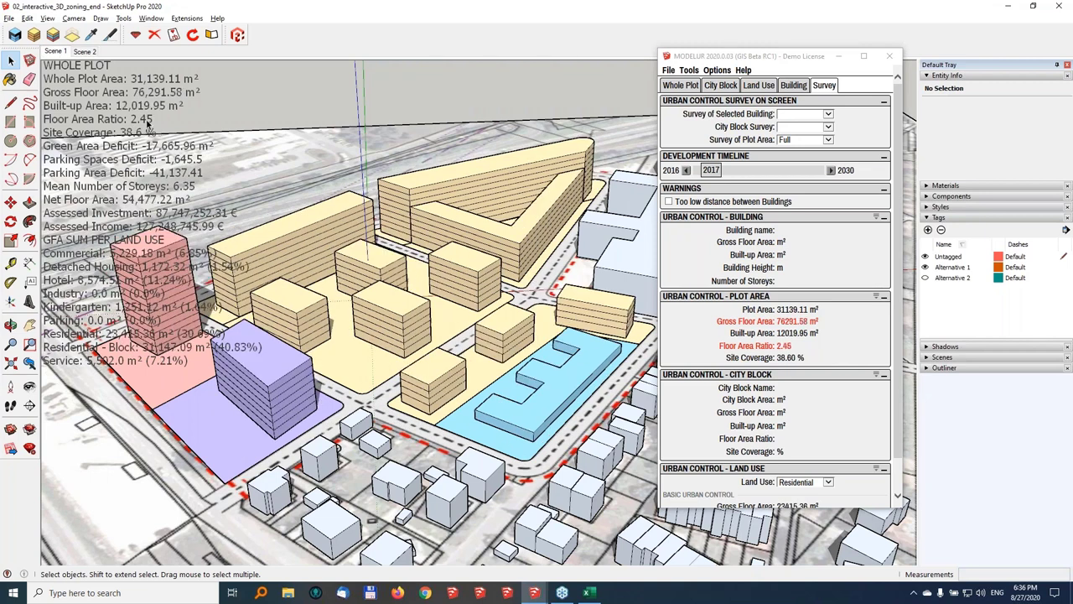
middle_drag(463, 337, 531, 352)
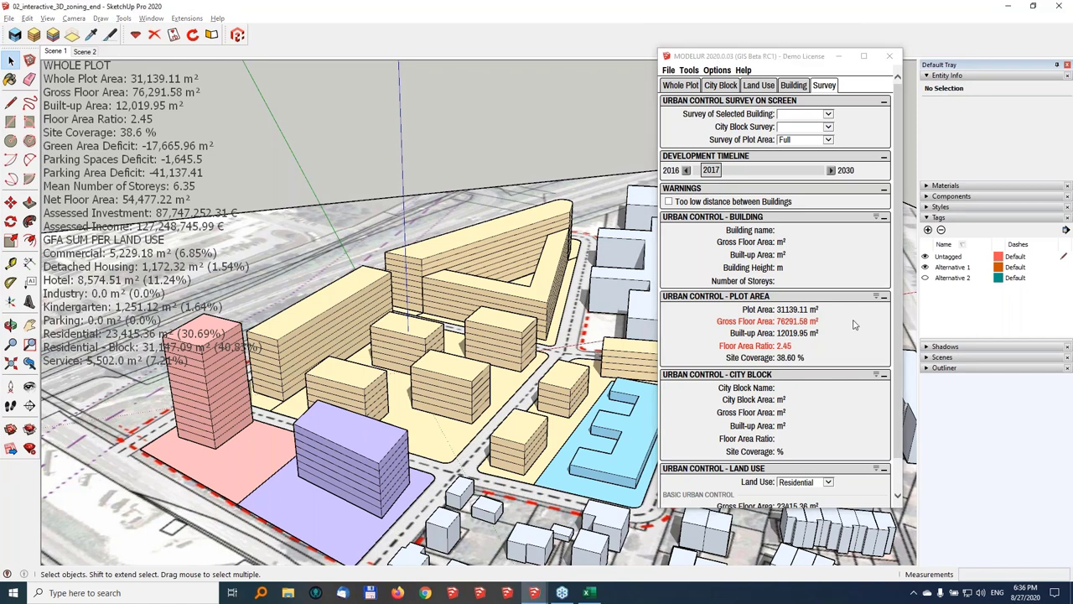
click(926, 267)
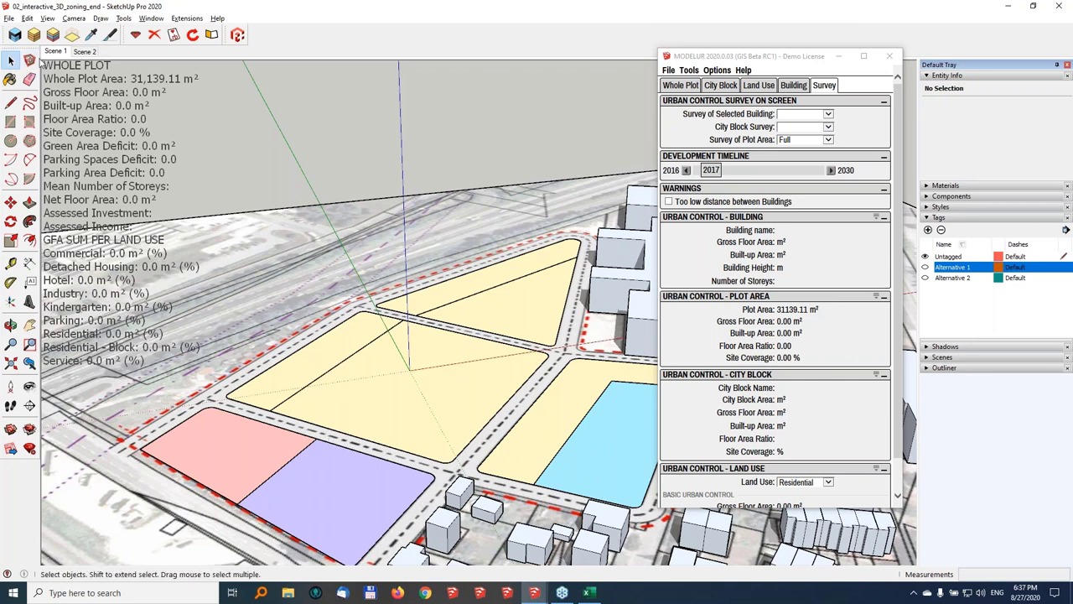
Open the recent model 03_OSM_import without saving changes to the current file
click(8, 18)
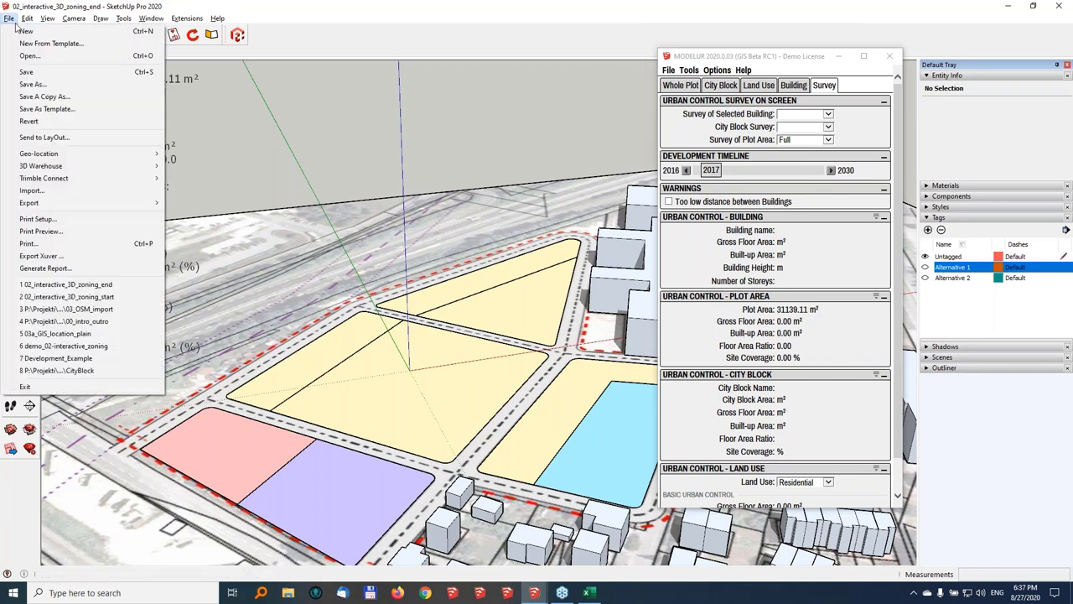
click(114, 311)
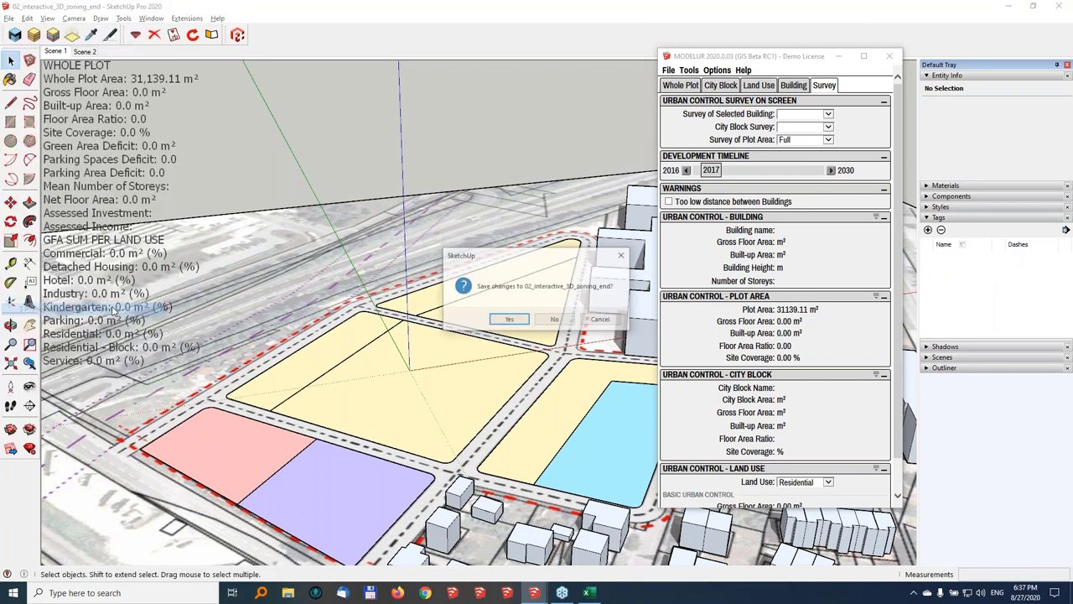
click(555, 320)
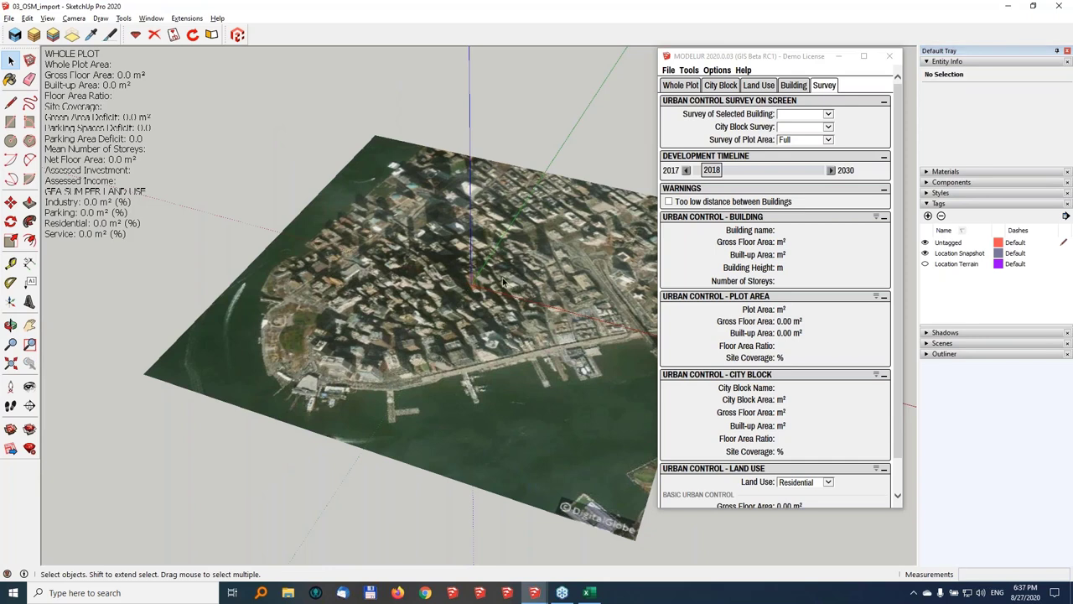
Clear the on-screen Survey of Plot Area by setting it to the blank option
click(810, 140)
click(795, 153)
click(797, 140)
click(799, 121)
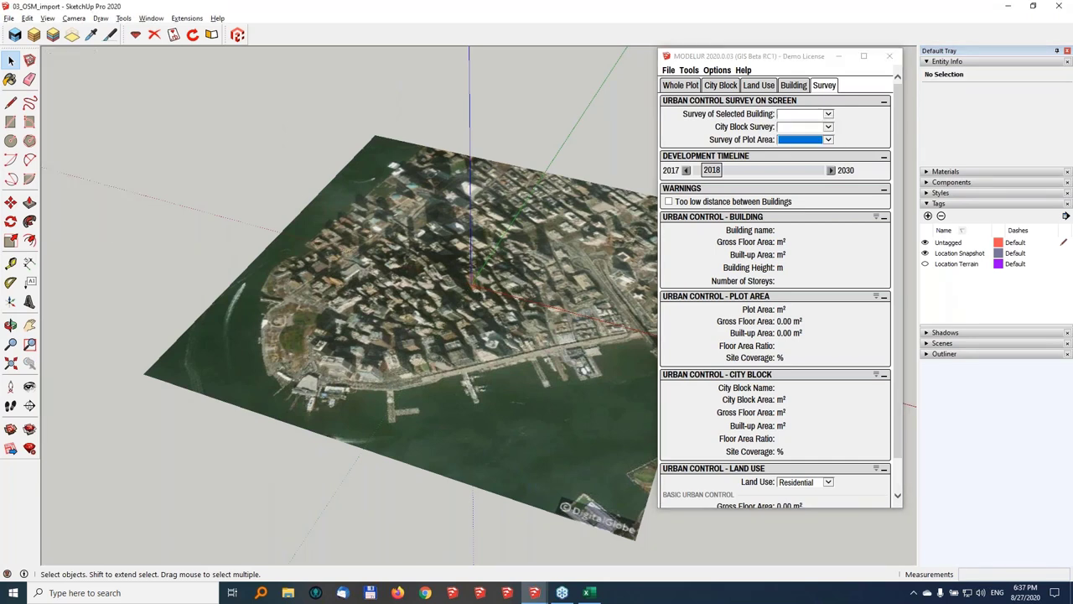
Examine the Geo-location commands available for the imported satellite imagery of the site
middle_drag(436, 361, 474, 310)
shift+middle_drag(587, 277, 412, 337)
click(8, 18)
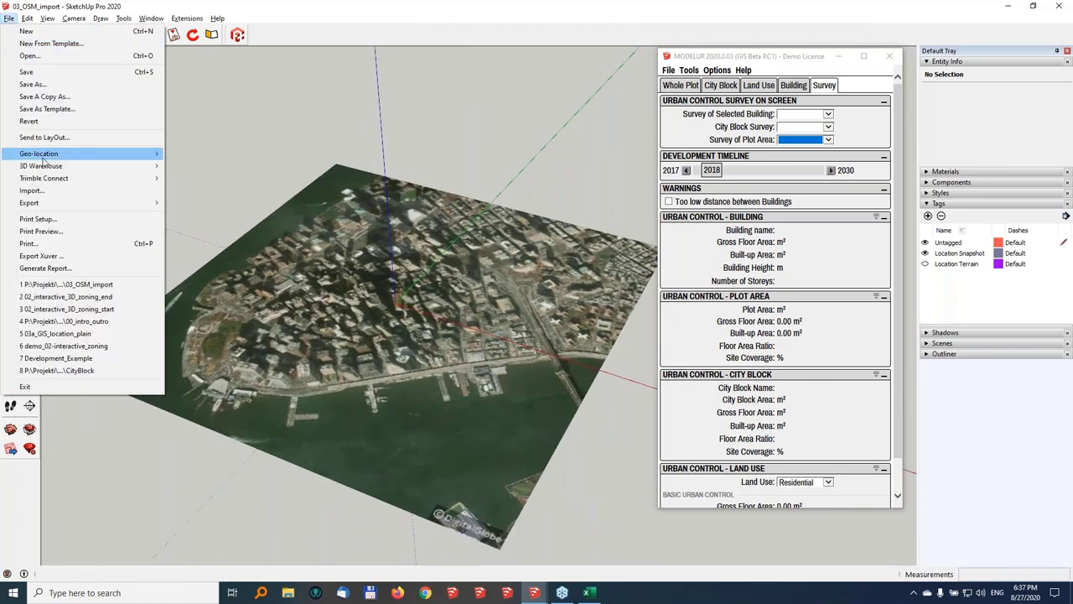
mouse_move(50, 155)
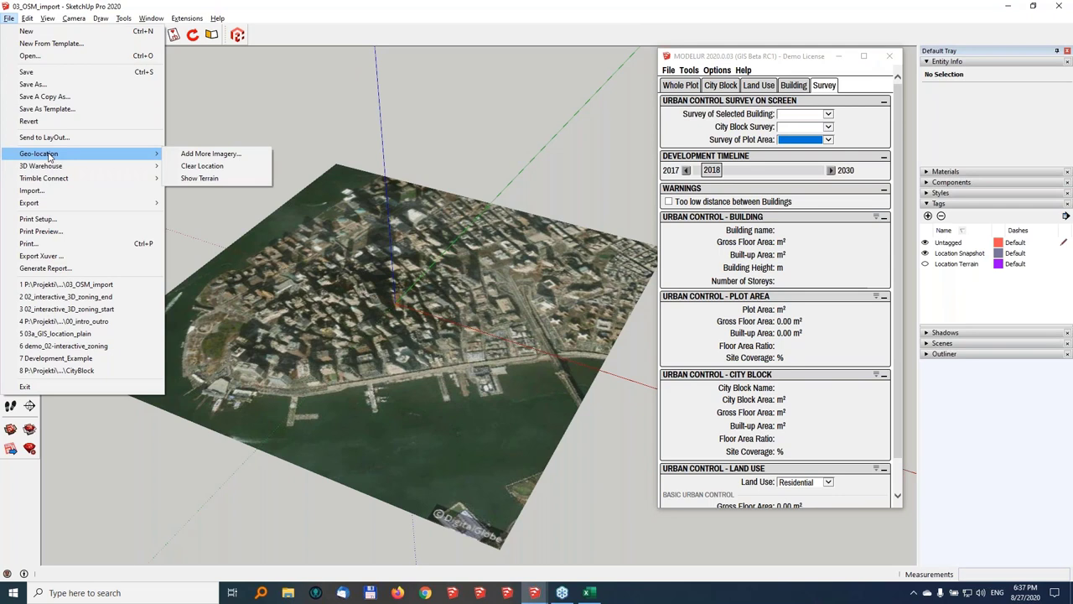
click(494, 188)
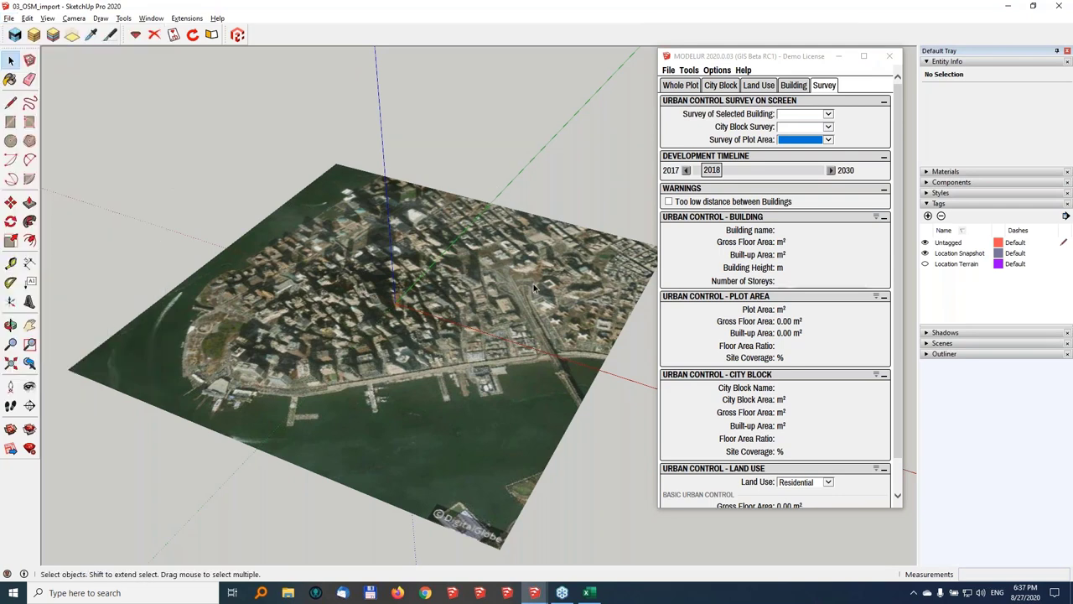
Download the OSM 3D buildings for the geolocated Manhattan site with Modelur
click(688, 70)
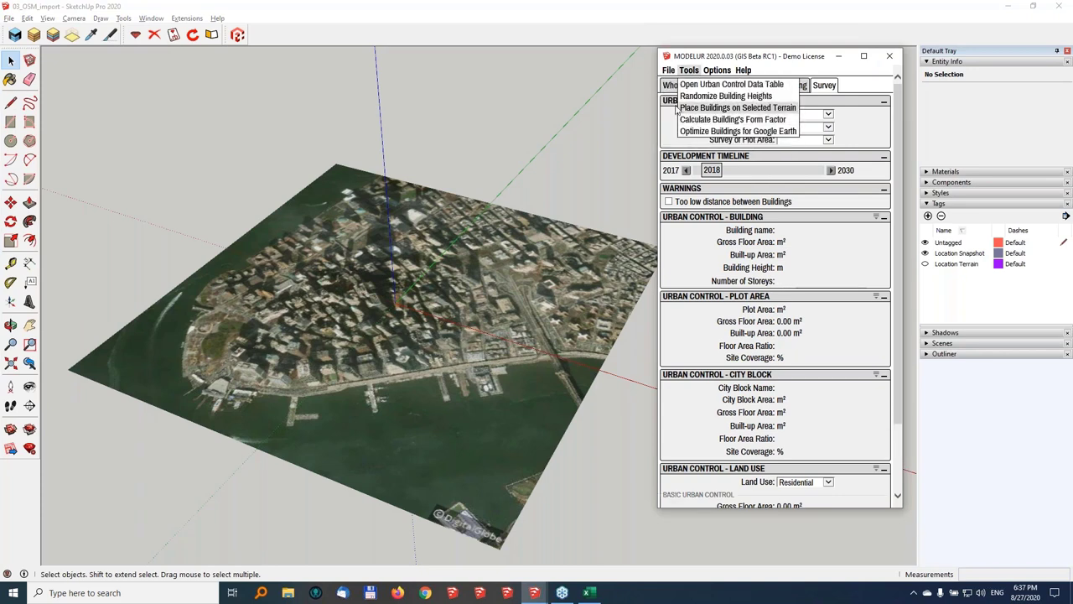
mouse_move(668, 70)
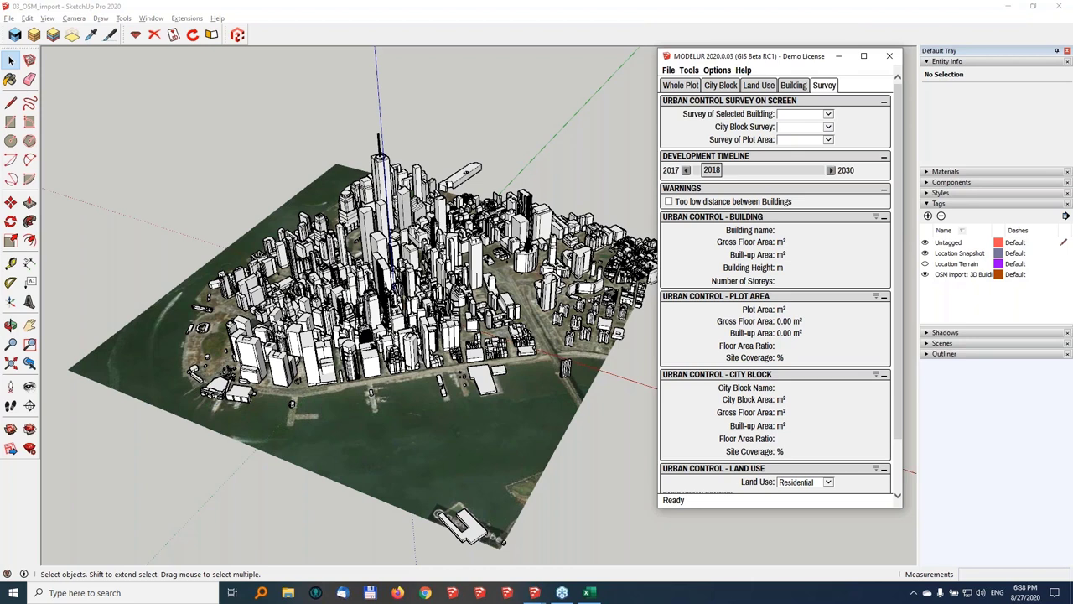
middle_drag(352, 268, 293, 165)
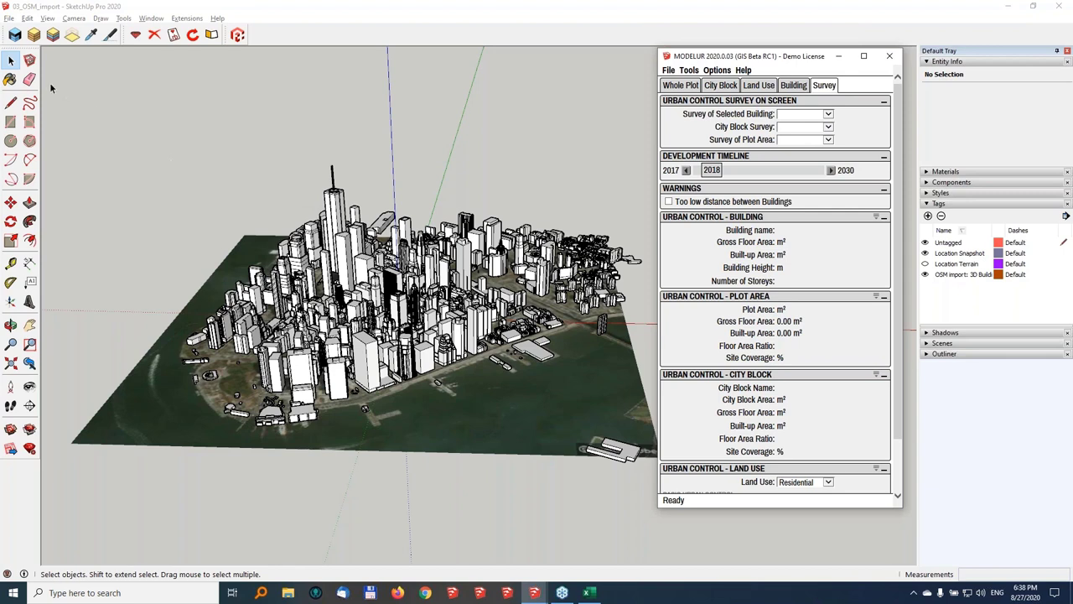
Open the model 03a_GIS_location_plain without saving changes to 03_OSM_import
click(8, 18)
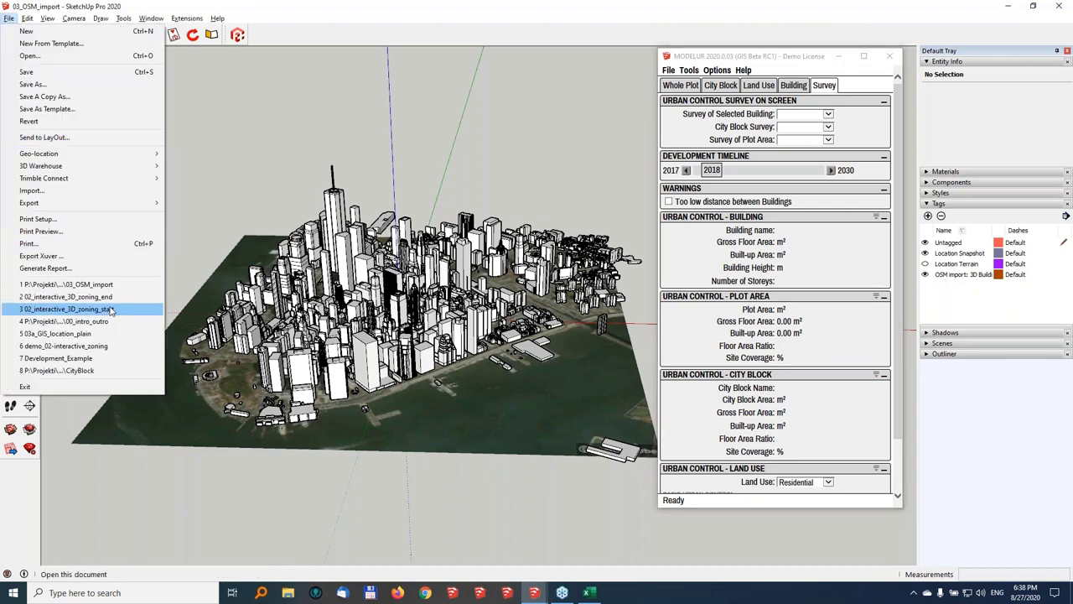
click(34, 55)
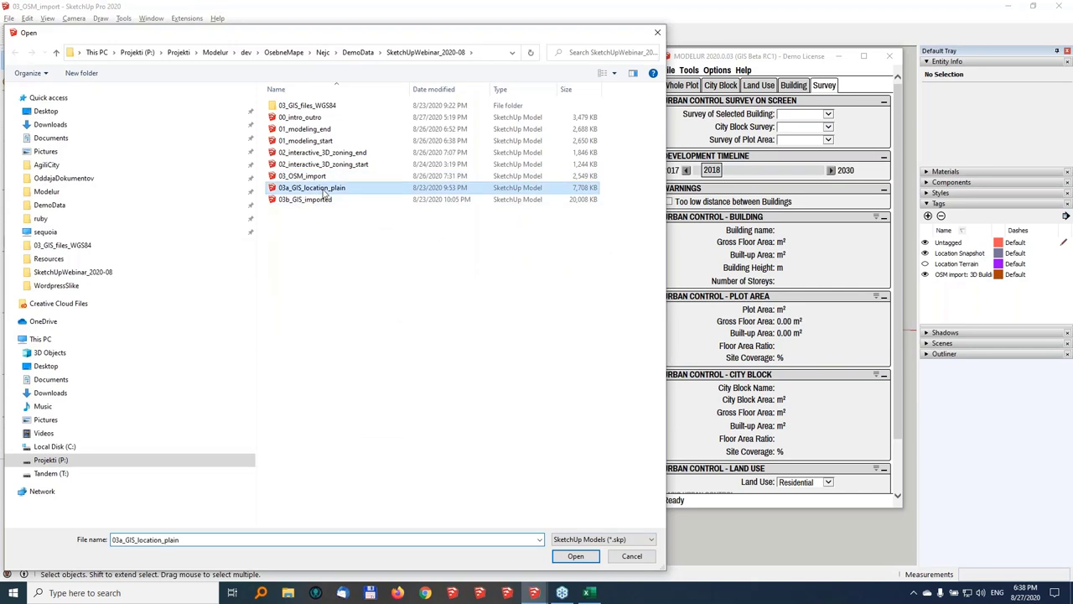
double_click(310, 189)
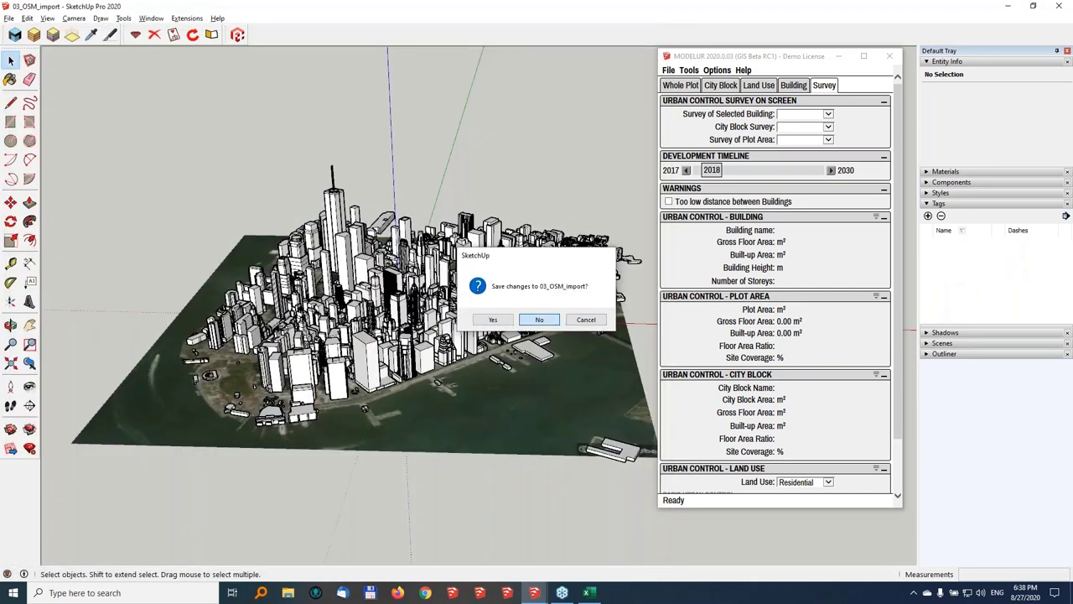
click(550, 323)
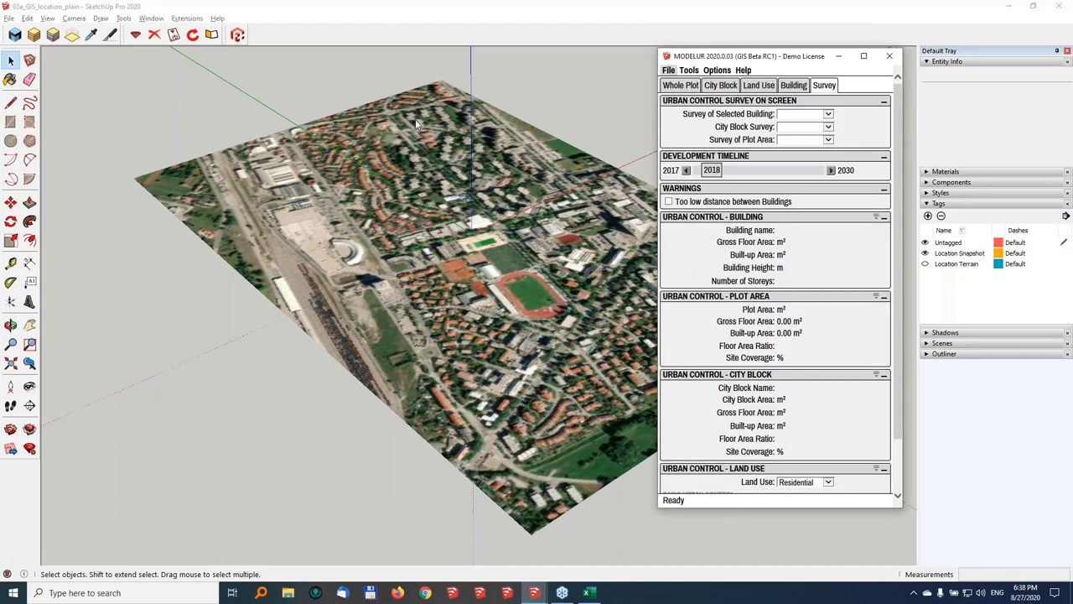
Import the GIS file buildings_wgs84.shp from the 03_GIS_files_WGS84 folder as Modelur Buildings
click(668, 70)
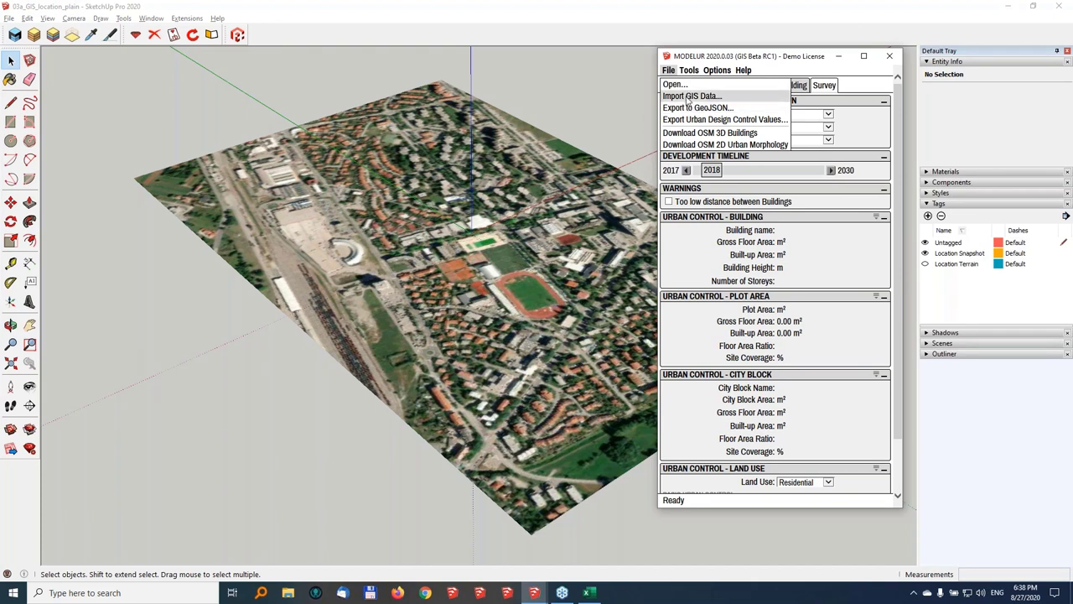
click(689, 96)
drag(802, 53, 233, 44)
click(525, 75)
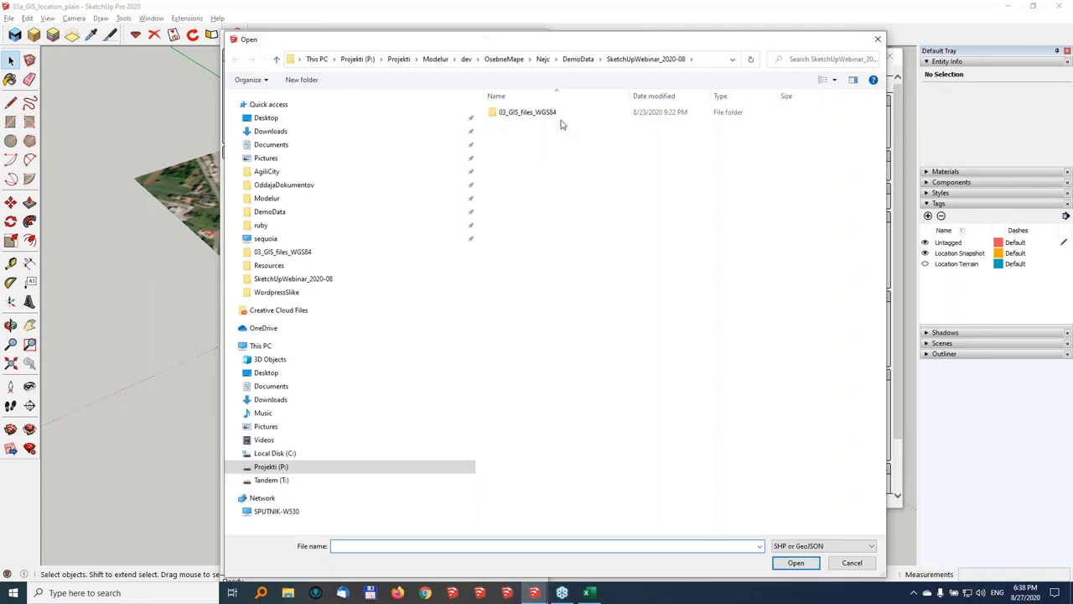
double_click(545, 111)
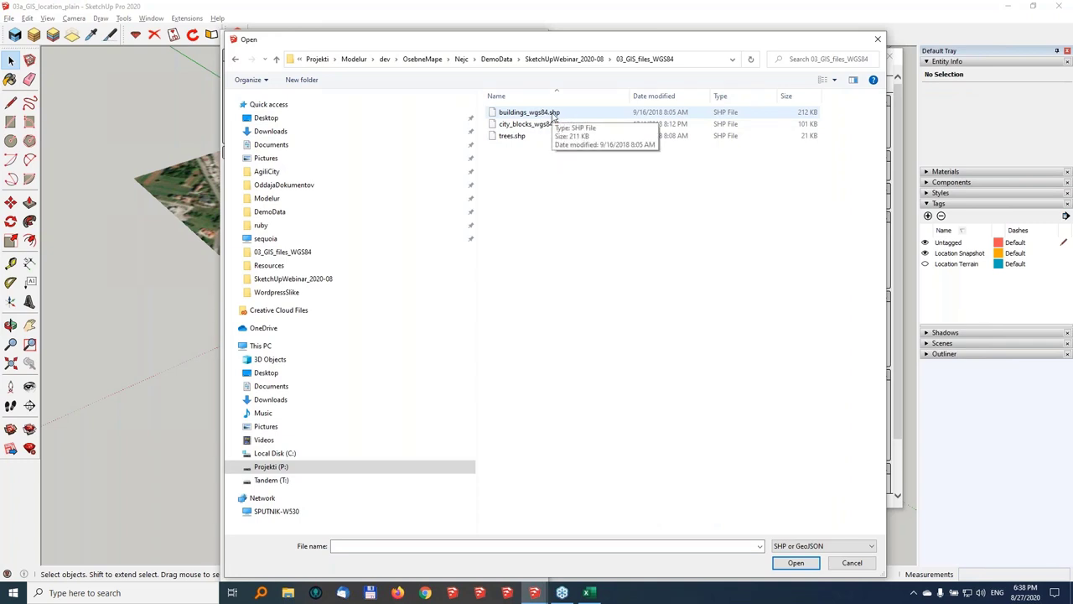
double_click(524, 115)
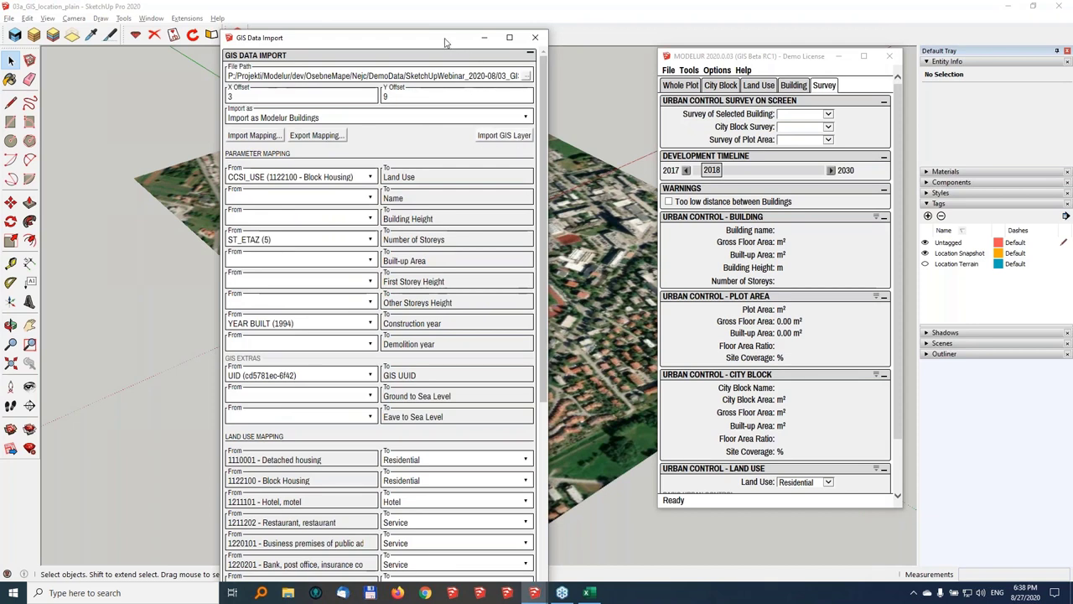
drag(462, 39, 940, 37)
click(945, 128)
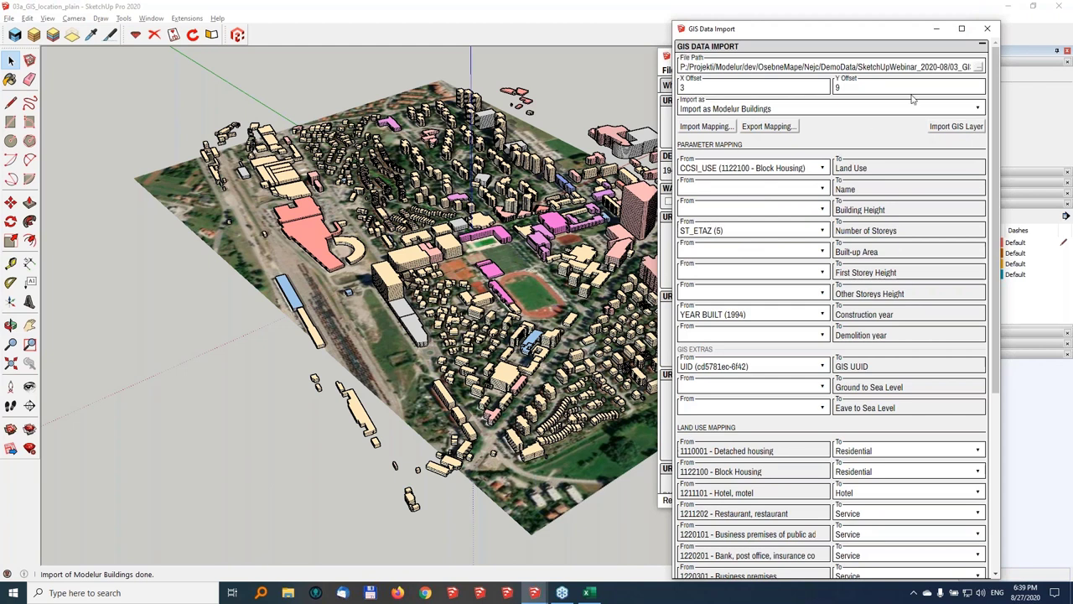
Import the GIS file city_blocks_wgs84.shp as Modelur City Blocks
click(978, 68)
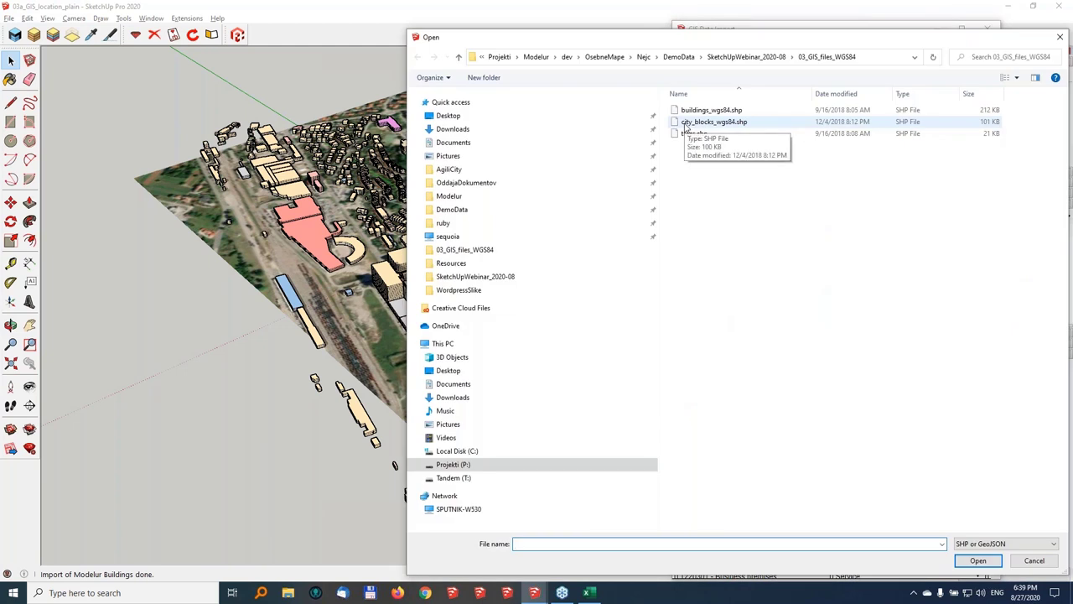
double_click(700, 121)
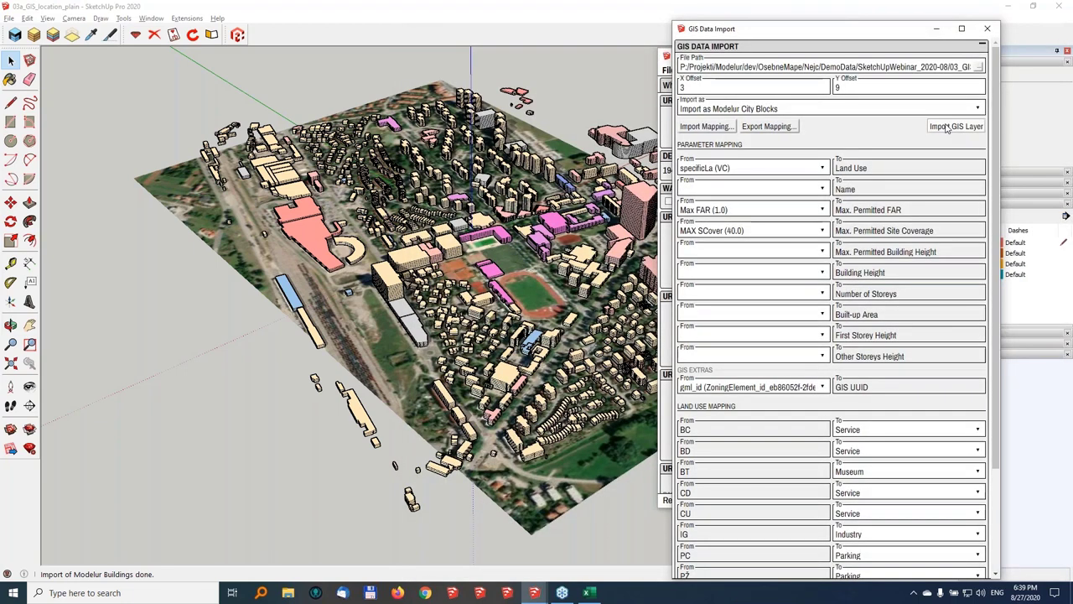
click(947, 127)
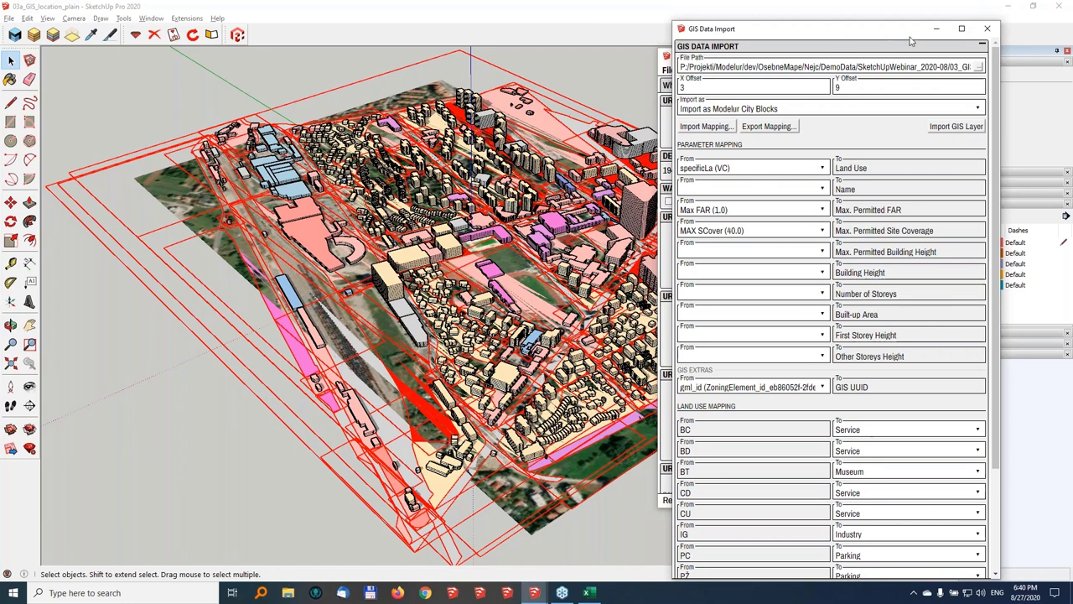
Move the GIS Data Import window aside and hide the Location Snapshot tag
drag(888, 34, 786, 57)
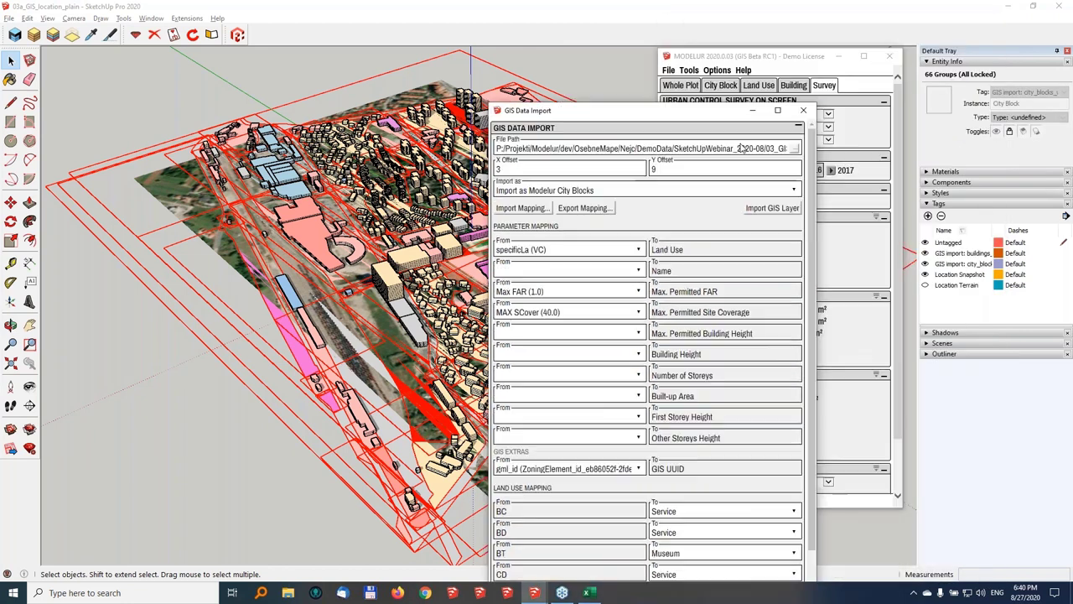
drag(742, 149, 761, 183)
click(872, 231)
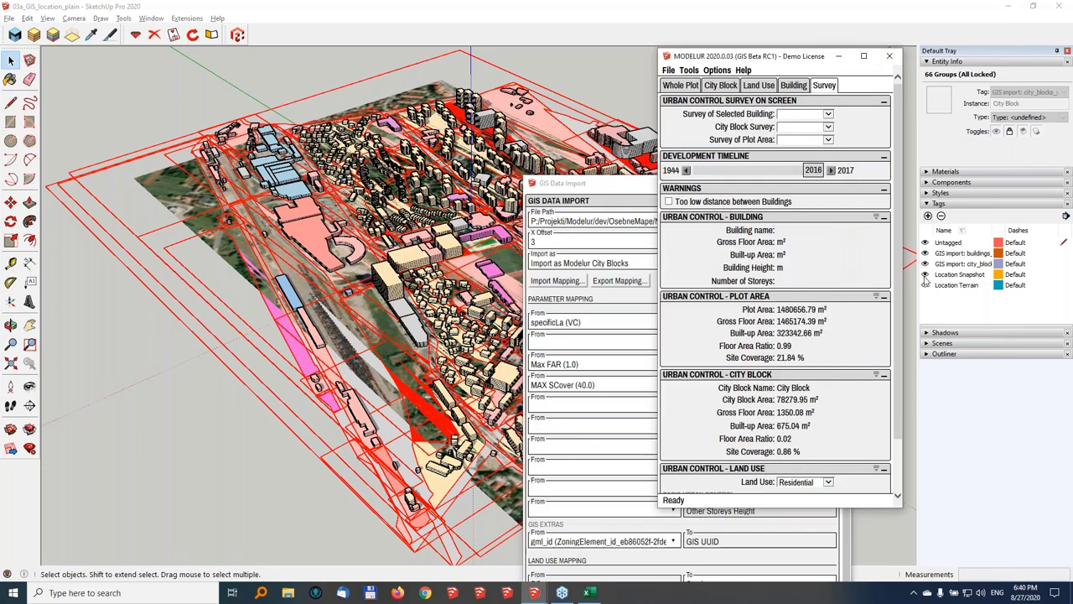
click(926, 274)
Import the GIS file trees.shp as Trees, with Acer (Maple) as the tree species
drag(622, 183, 810, 42)
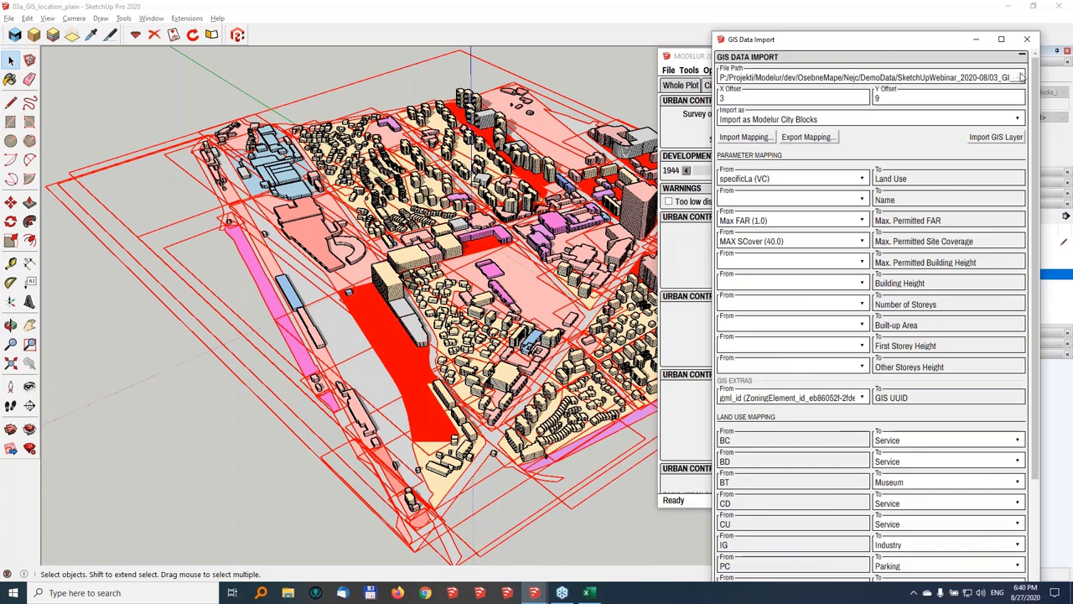
click(996, 136)
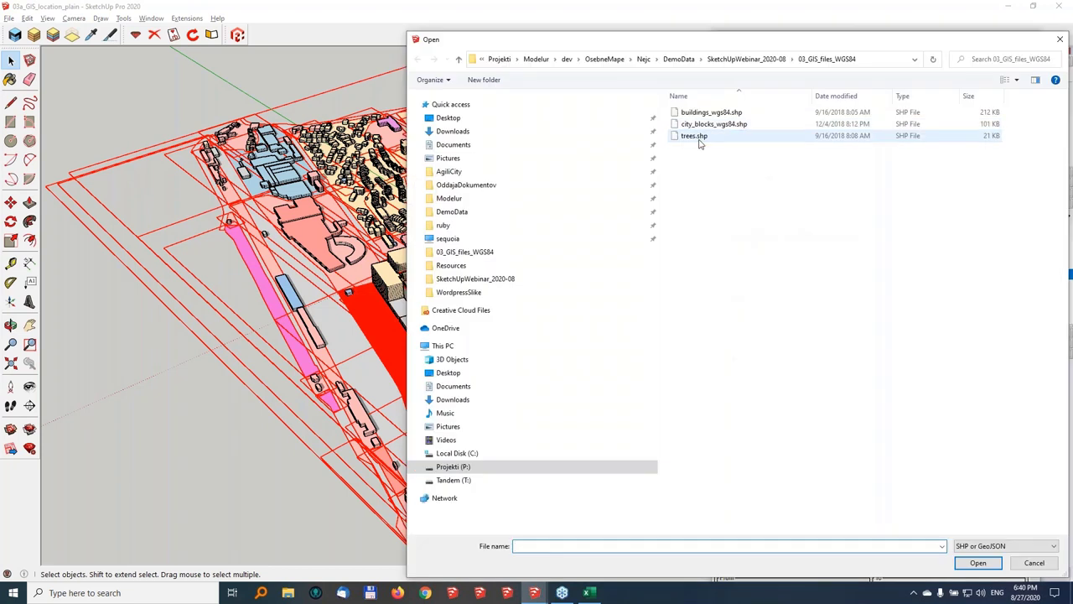
click(696, 136)
double_click(699, 137)
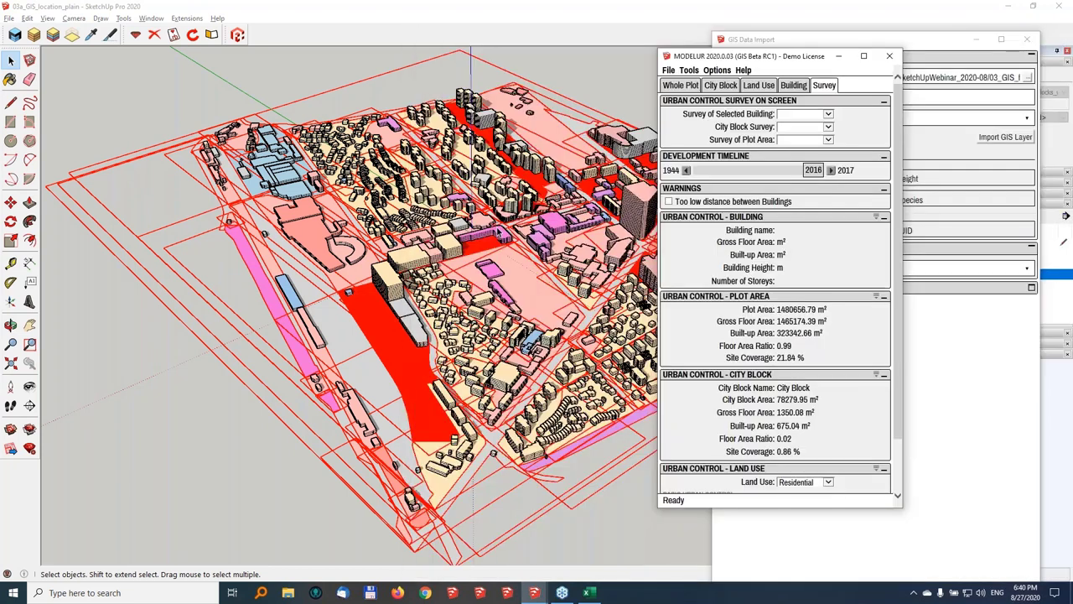
scroll(513, 273, up, 5)
middle_drag(503, 277, 474, 323)
click(964, 268)
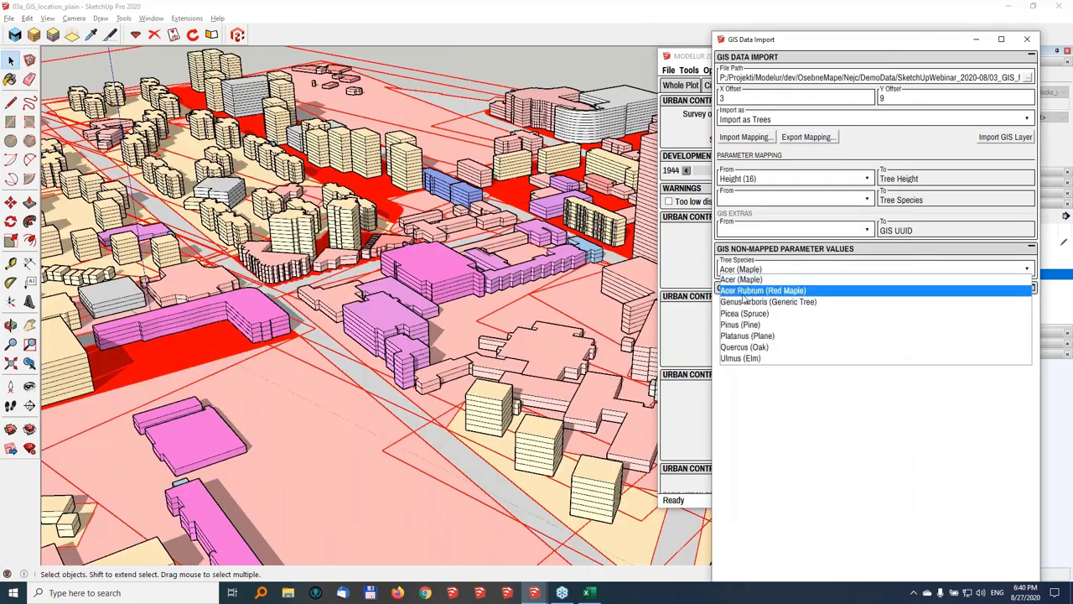
click(760, 393)
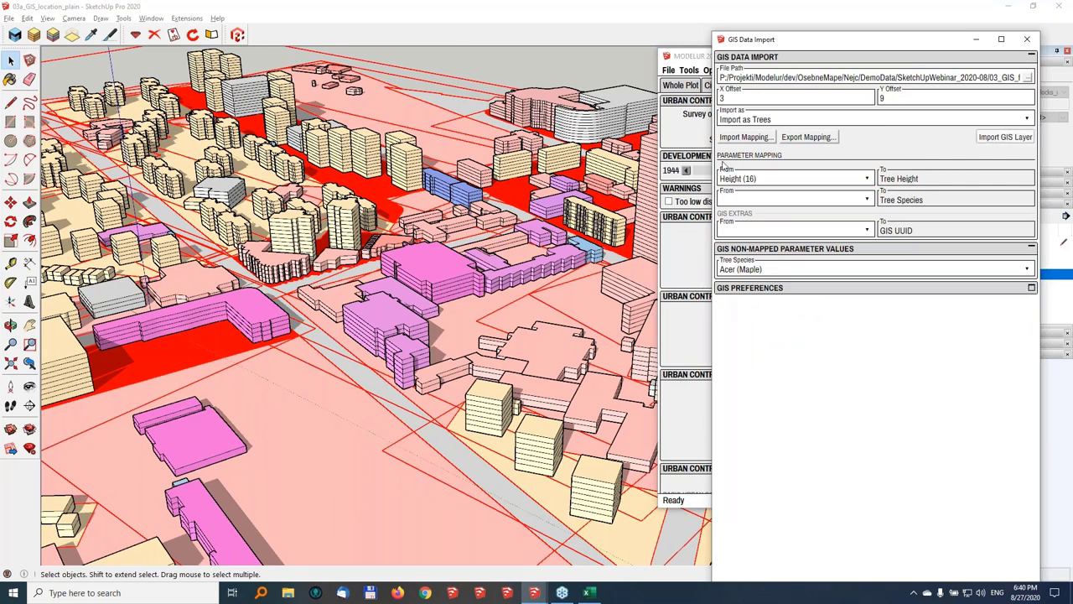
middle_drag(397, 126, 469, 251)
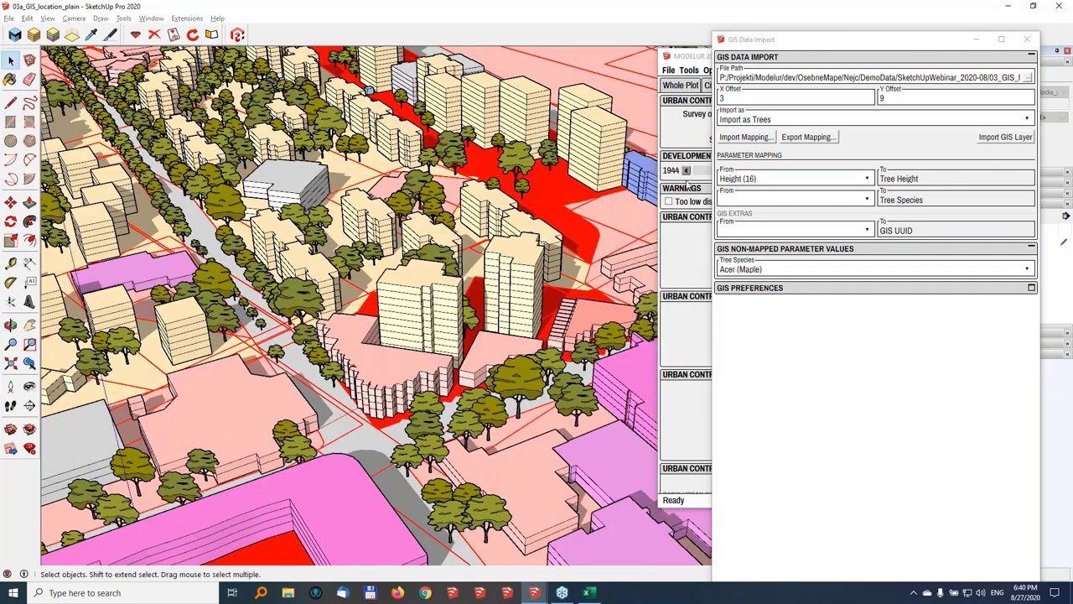
Set the number of storeys to 5 for the imported residential tower beside the red city block
click(687, 187)
click(516, 289)
click(794, 86)
drag(817, 182, 858, 192)
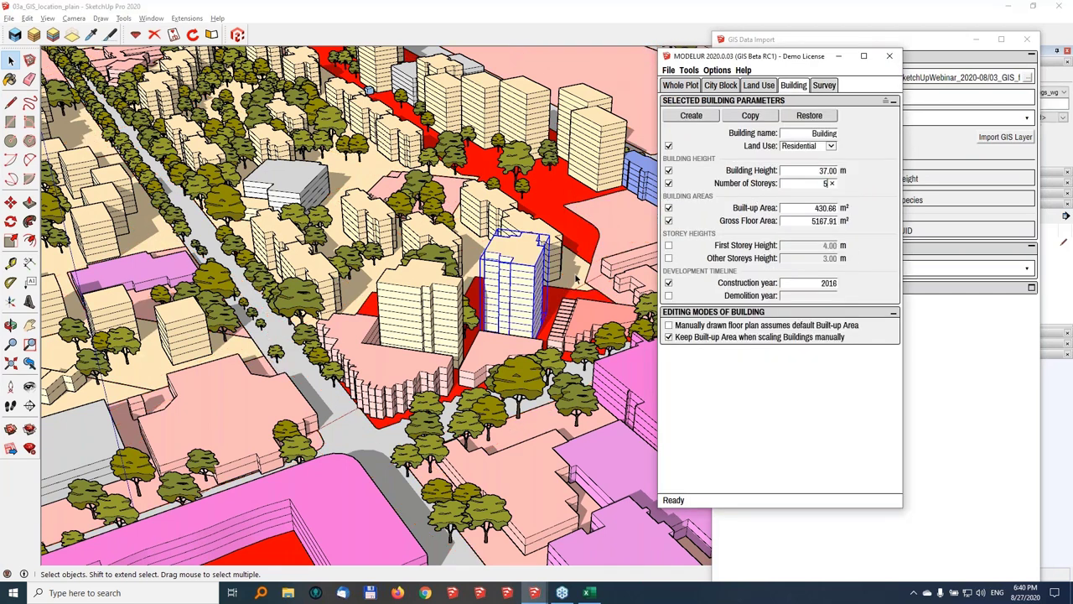
text(5)
key(Return)
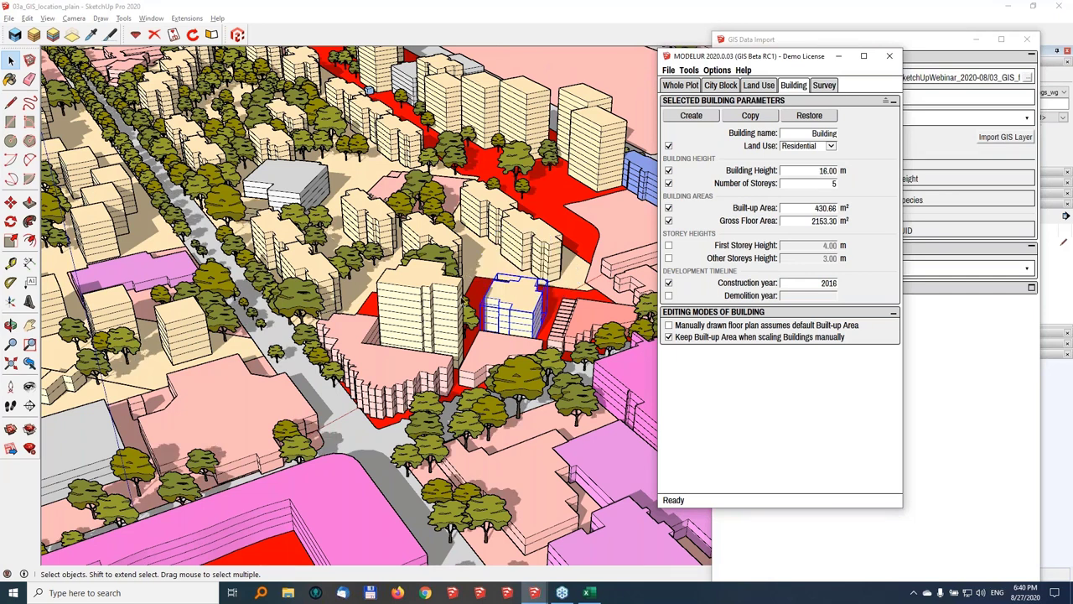
scroll(469, 302, down, 3)
scroll(513, 290, down, 2)
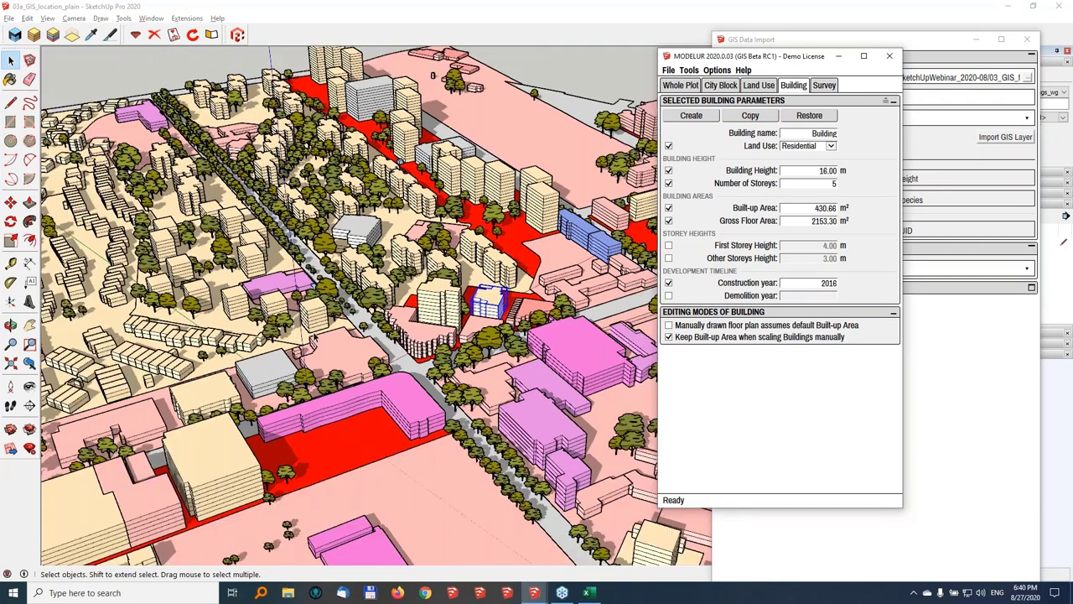
mouse_move(513, 290)
middle_down()
mouse_move(616, 293)
mouse_move(518, 221)
mouse_move(338, 221)
middle_up()
scroll(530, 225, down, 2)
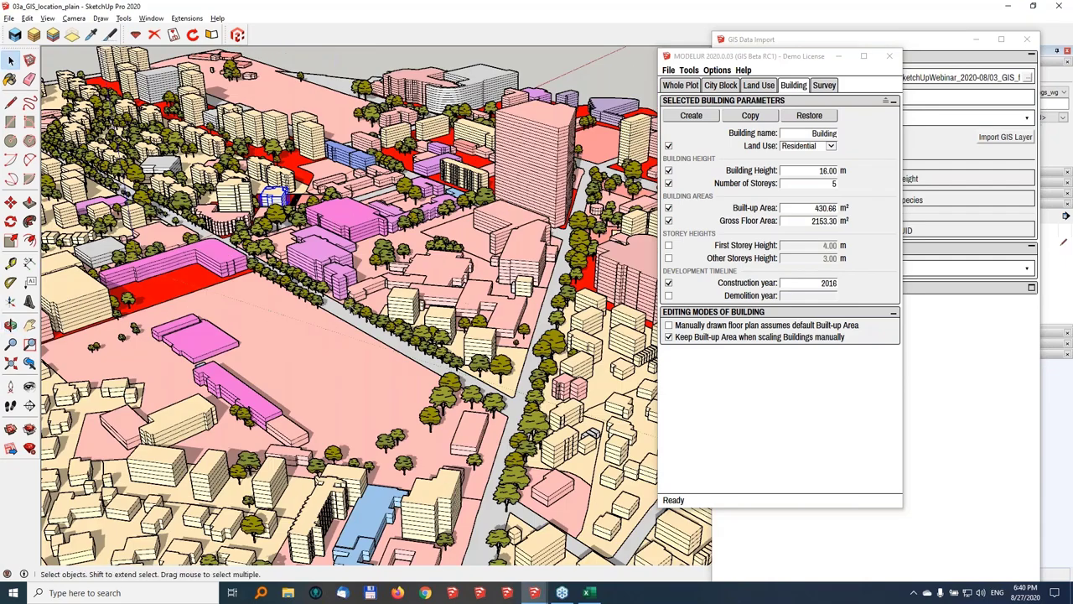